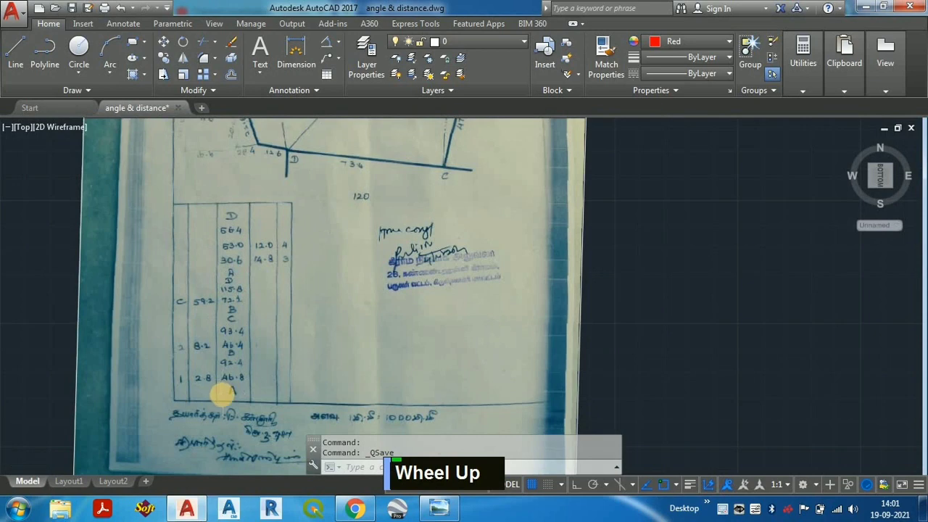
- Examine the scanned survey sketch and its measurement table for the plot's side, diagonal and offset distances
scroll(225, 392, up, 1)
scroll(232, 378, down, 4)
scroll(240, 367, up, 1)
scroll(238, 368, up, 2)
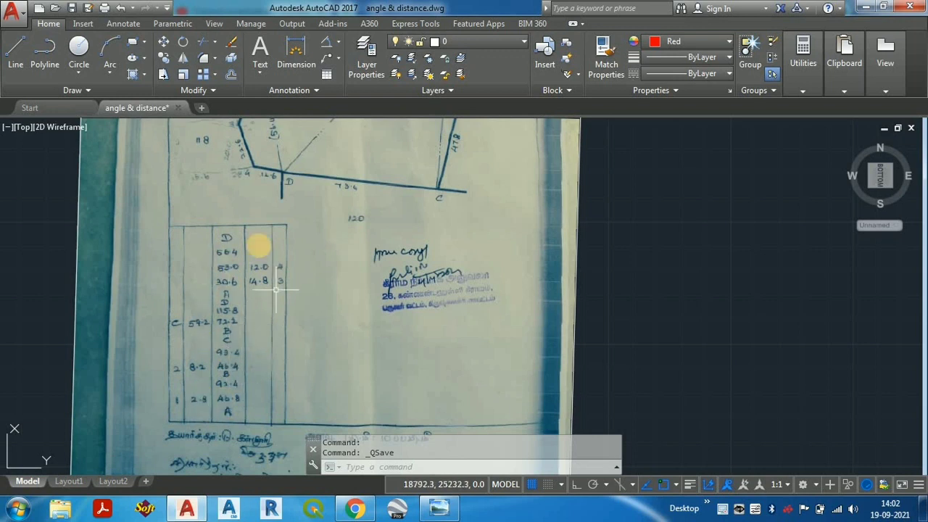
scroll(176, 326, down, 3)
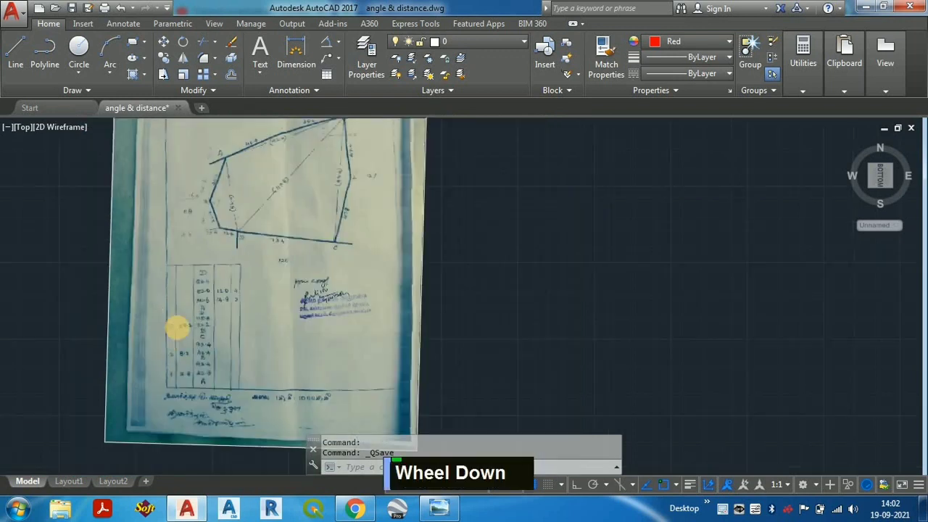
scroll(269, 266, up, 5)
scroll(256, 317, down, 5)
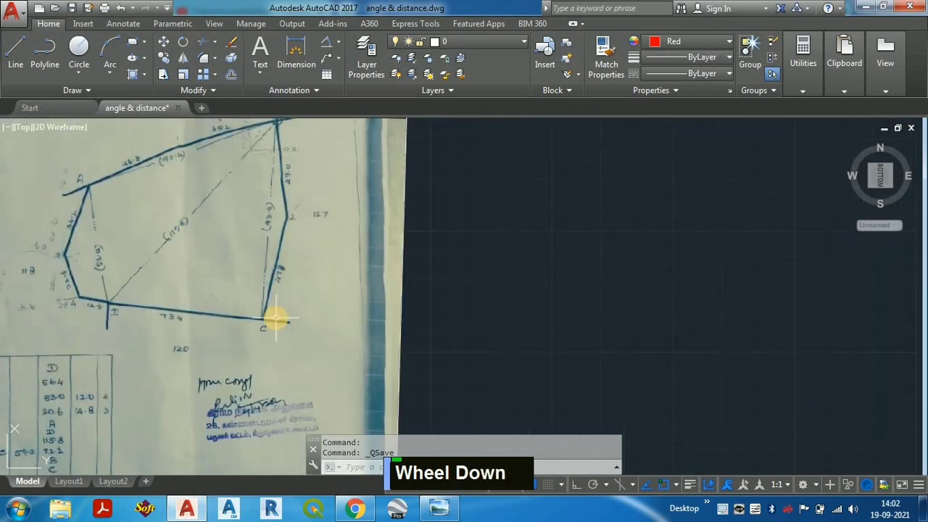
scroll(185, 385, up, 4)
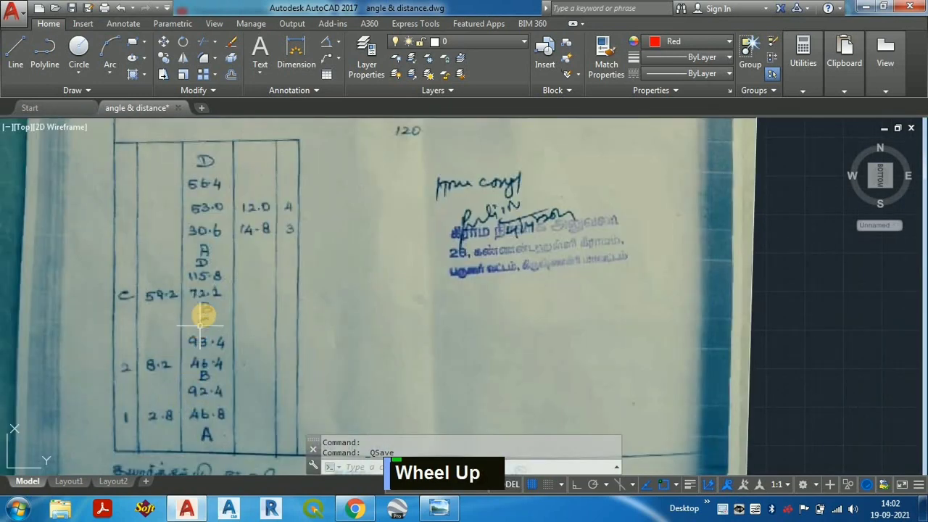
scroll(156, 361, down, 5)
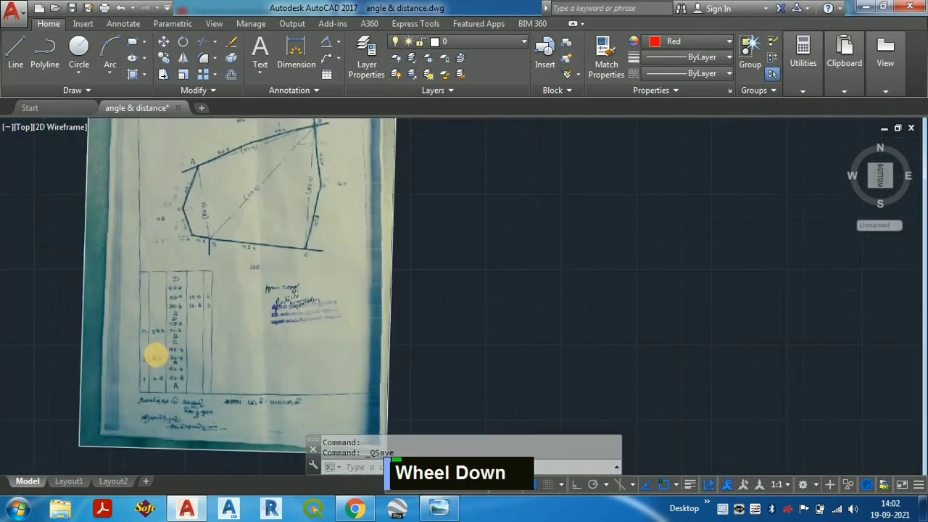
scroll(220, 269, up, 3)
- Draw a single-segment polyline 115.8 long at about 37d45' in the empty area beside the scanned sketch, as diagonal BD
text(PL)
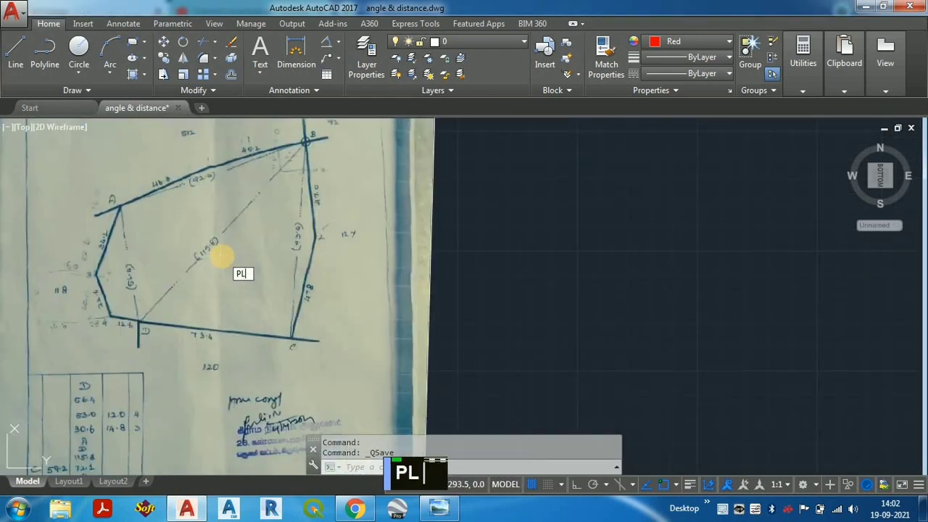
key(Return)
scroll(210, 276, down, 2)
click(642, 329)
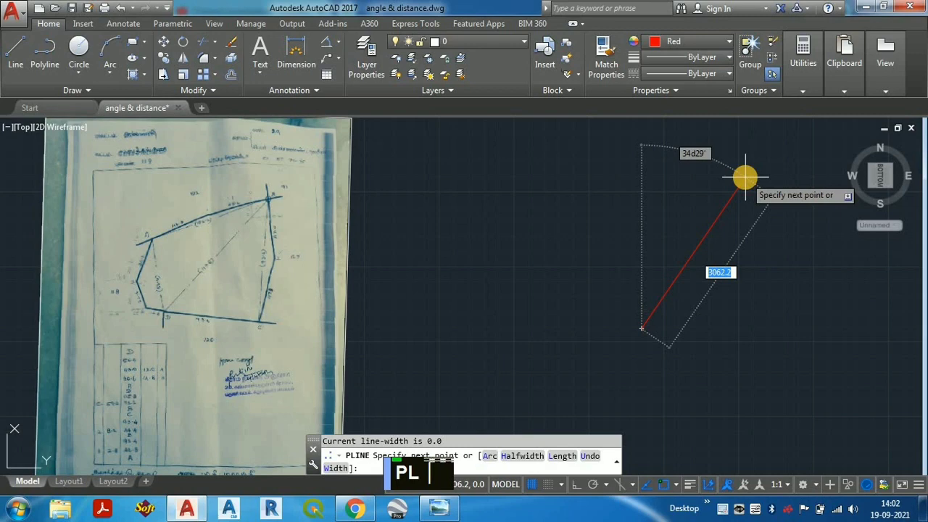
scroll(228, 263, up, 3)
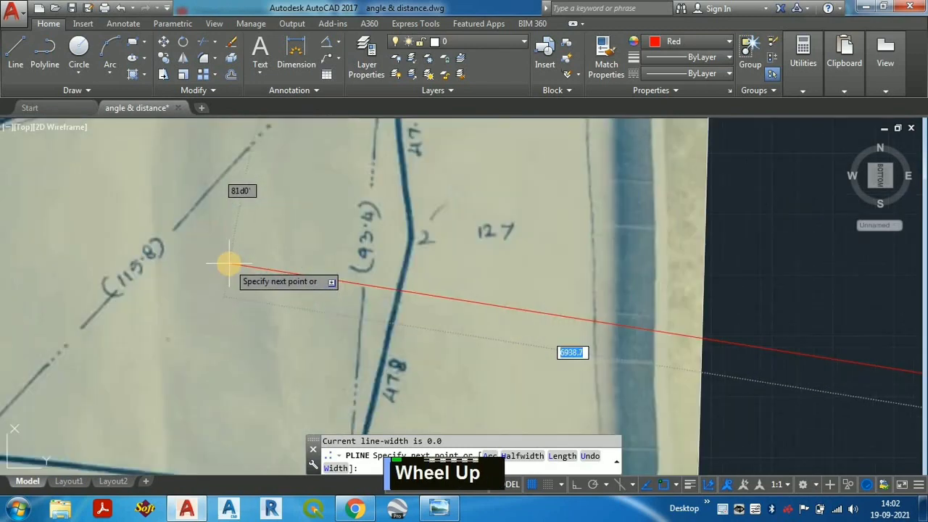
scroll(226, 268, down, 2)
scroll(232, 268, down, 3)
scroll(539, 234, up, 3)
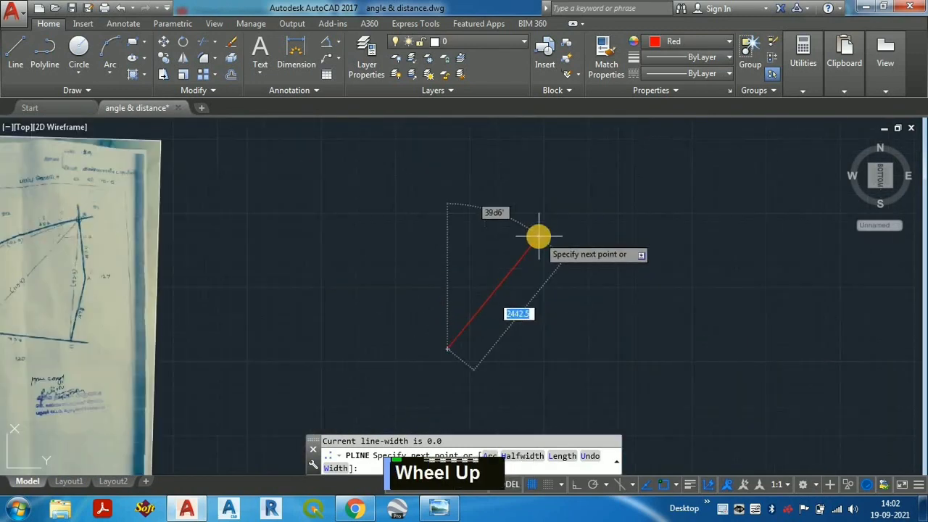
text(11)
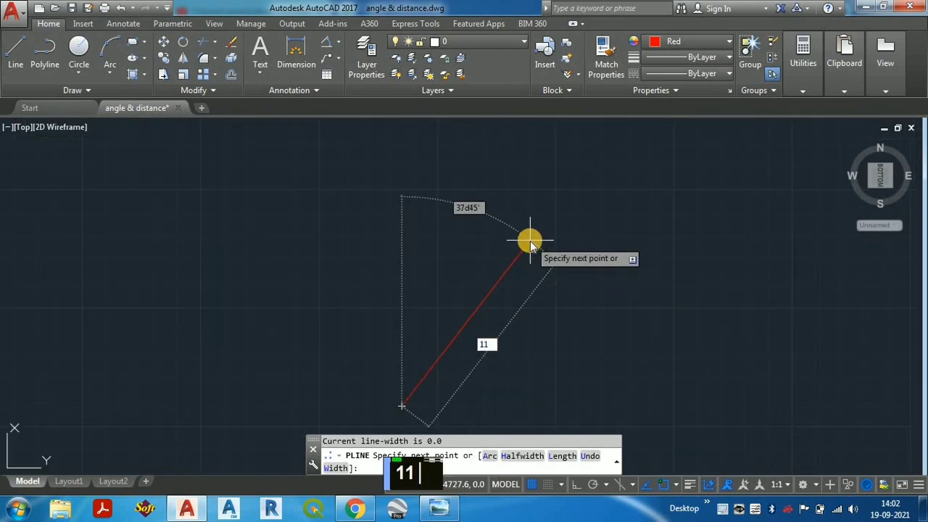
text(5.8)
key(Return)
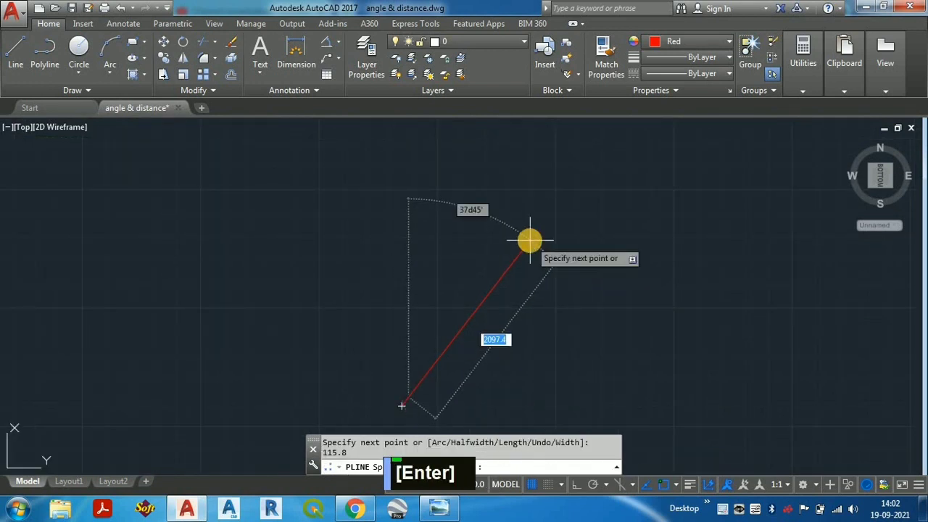
scroll(508, 239, down, 2)
key(Escape)
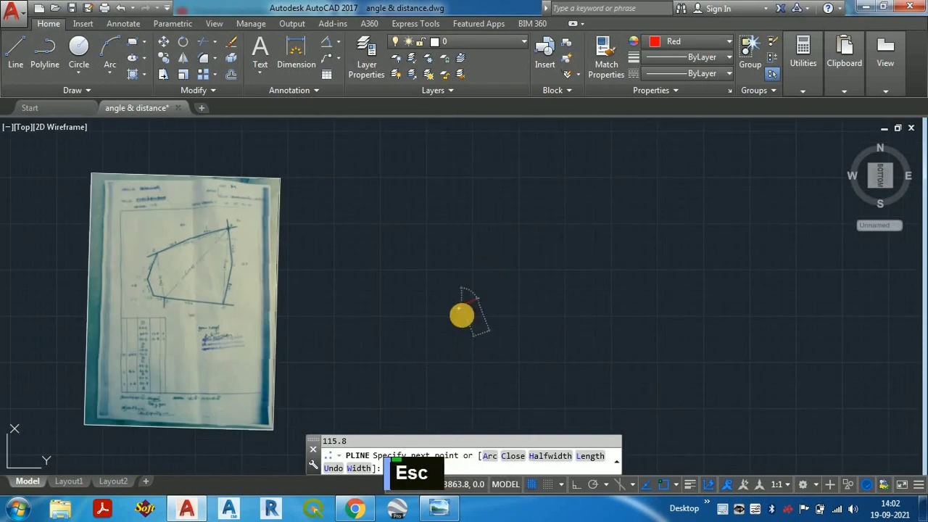
- Scale the scanned sketch image down by reference from its lower-left corner, using its diagonal as the reference length and picking a new length
scroll(460, 314, up, 1)
scroll(461, 308, down, 1)
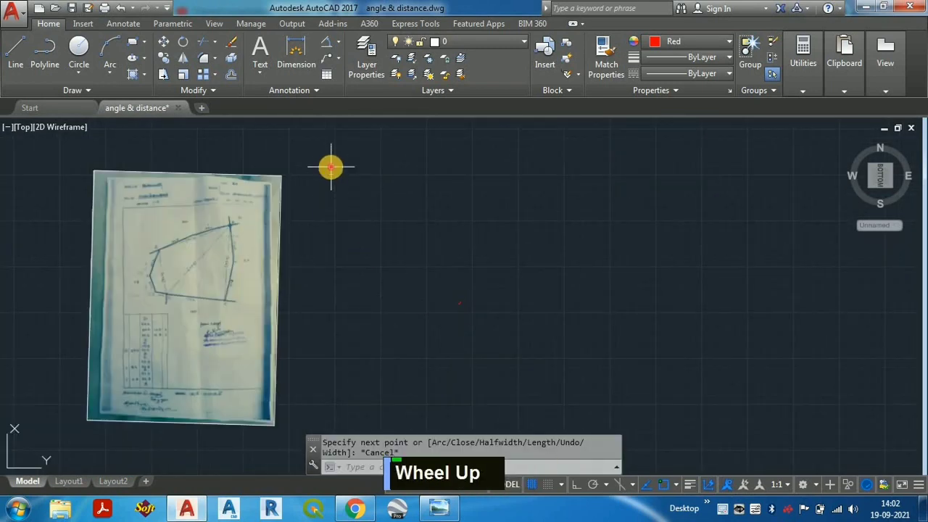
click(331, 167)
click(45, 233)
text(sc)
key(Return)
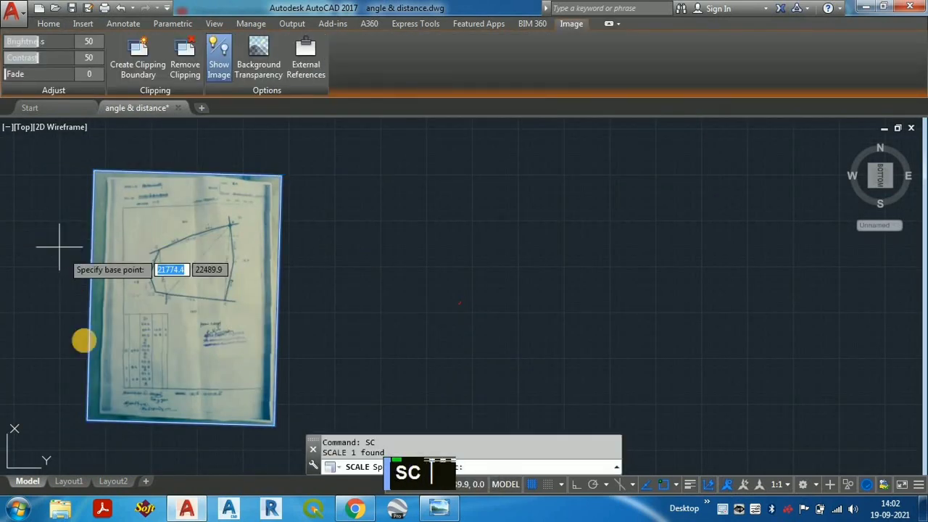
click(85, 424)
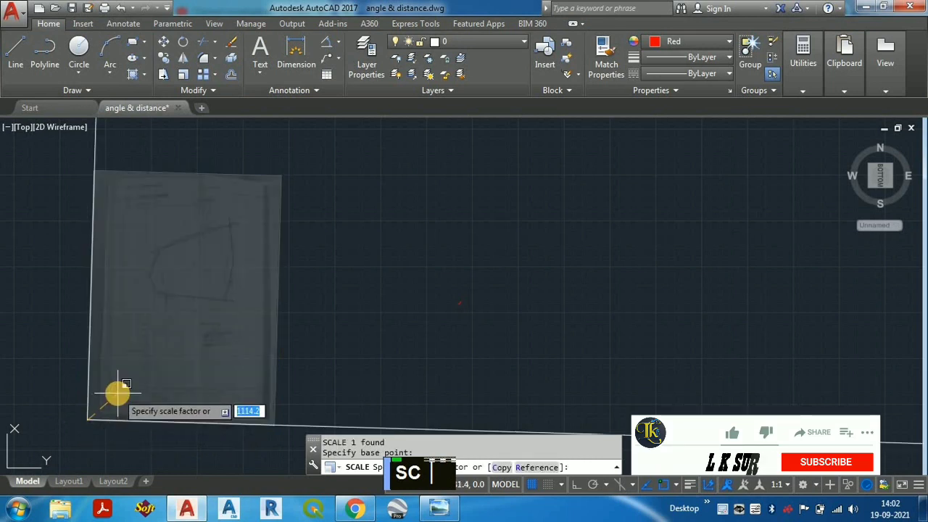
text(r)
key(Return)
click(91, 417)
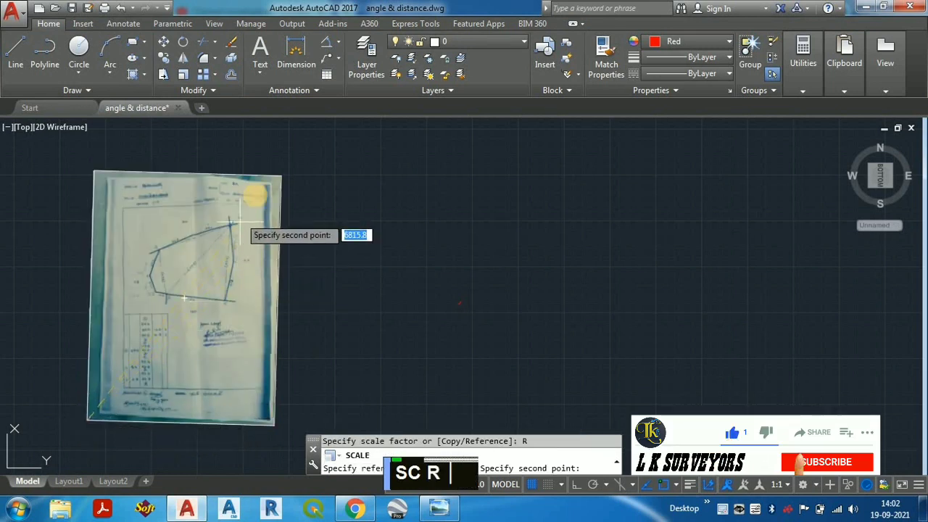
click(281, 173)
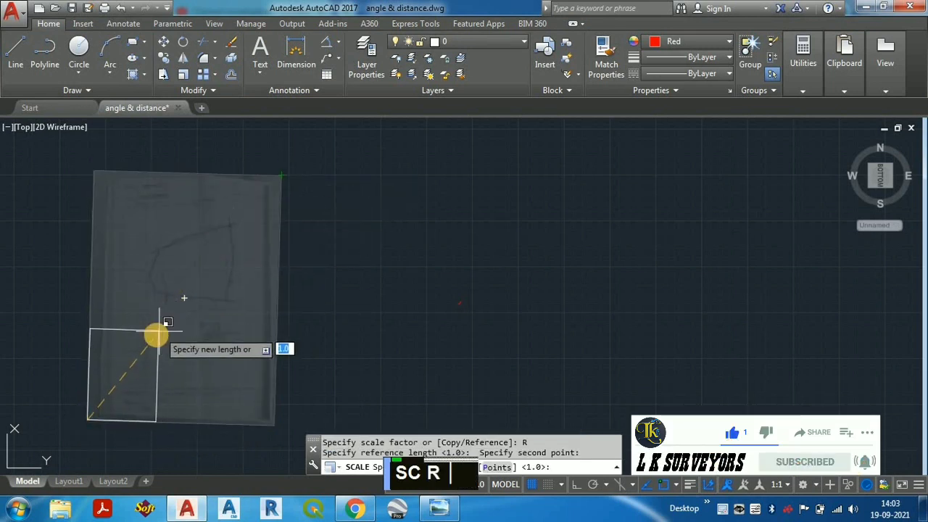
click(149, 362)
key(Escape)
- Move the scaled sketch image next to the 115.8 polyline
click(183, 307)
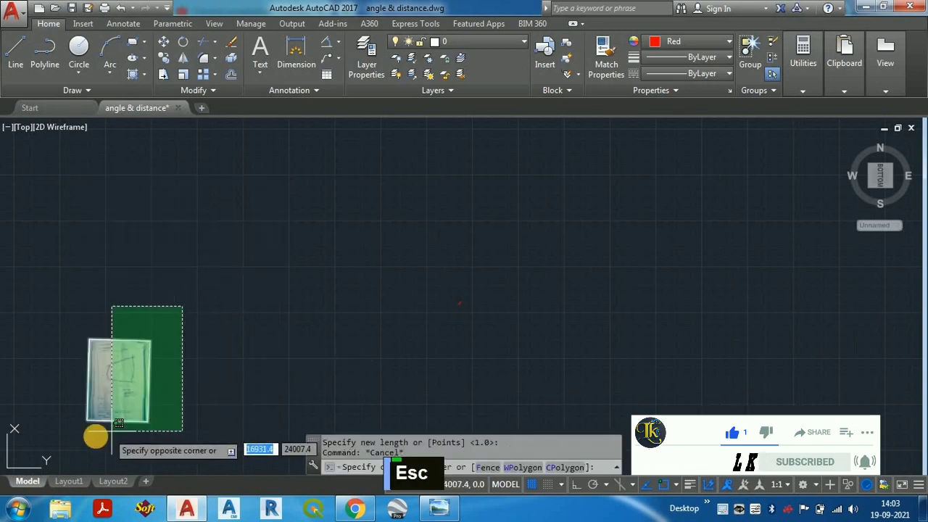
click(94, 435)
text(m)
key(Return)
click(115, 433)
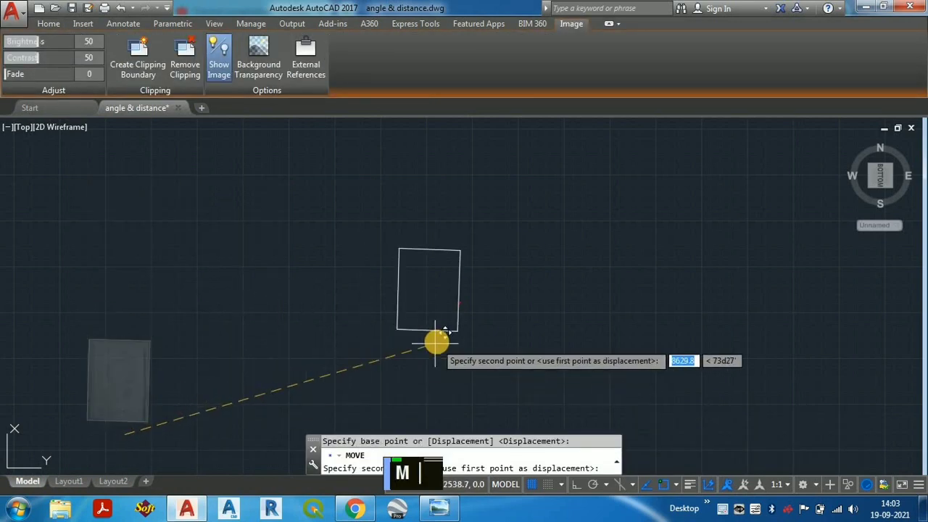
scroll(417, 347, up, 5)
click(282, 408)
- Change the colour of the 115.8 polyline to Blue
scroll(297, 326, down, 2)
scroll(438, 250, up, 5)
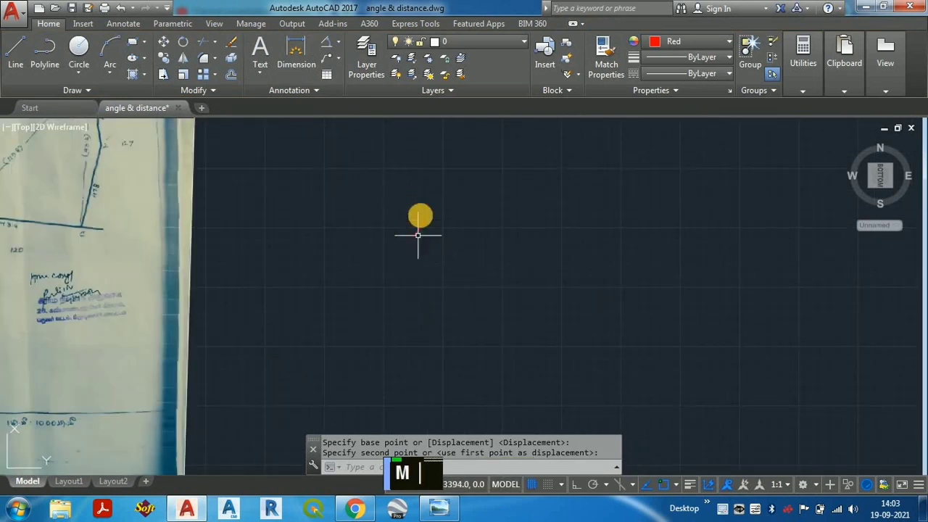
click(446, 200)
click(406, 225)
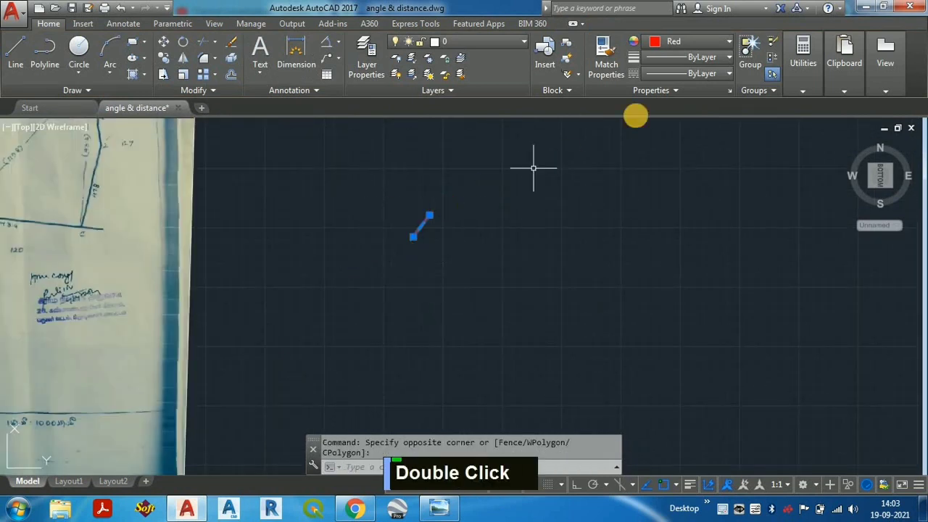
click(694, 42)
click(706, 178)
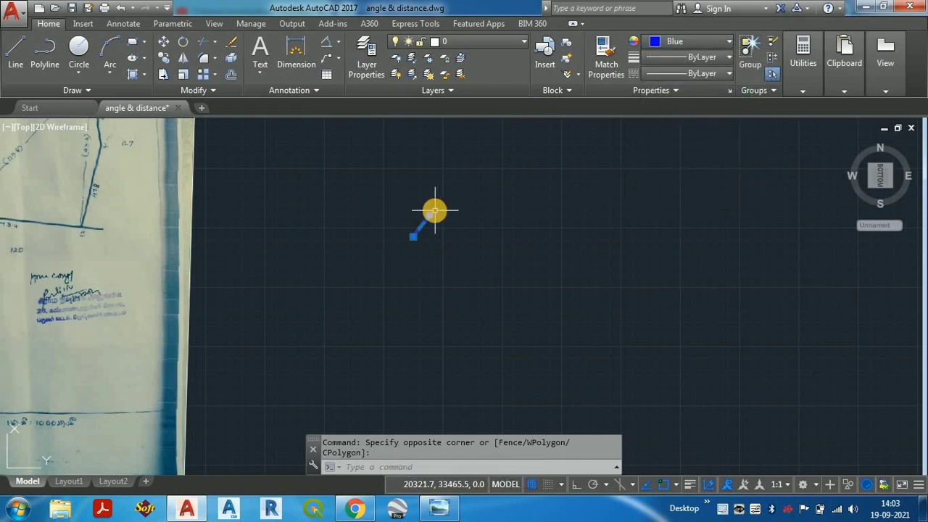
key(Escape)
scroll(441, 211, down, 1)
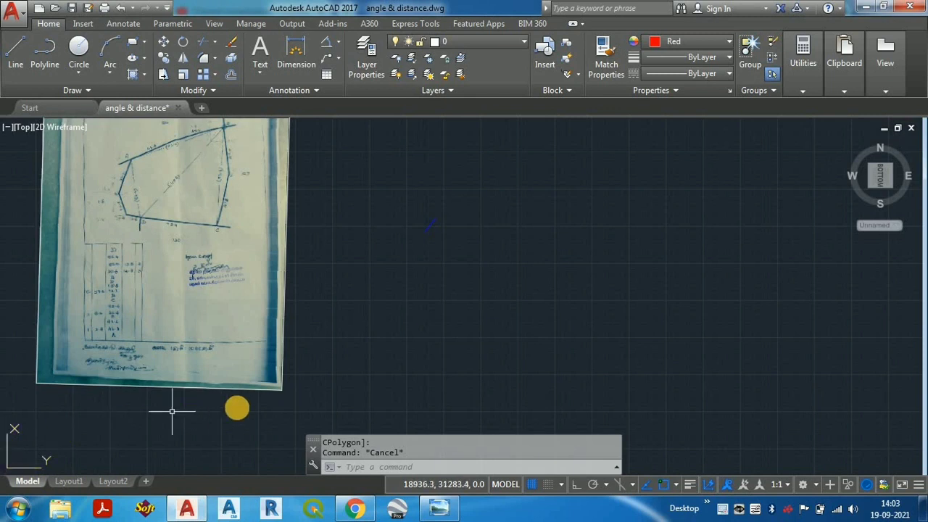
text(UCS)
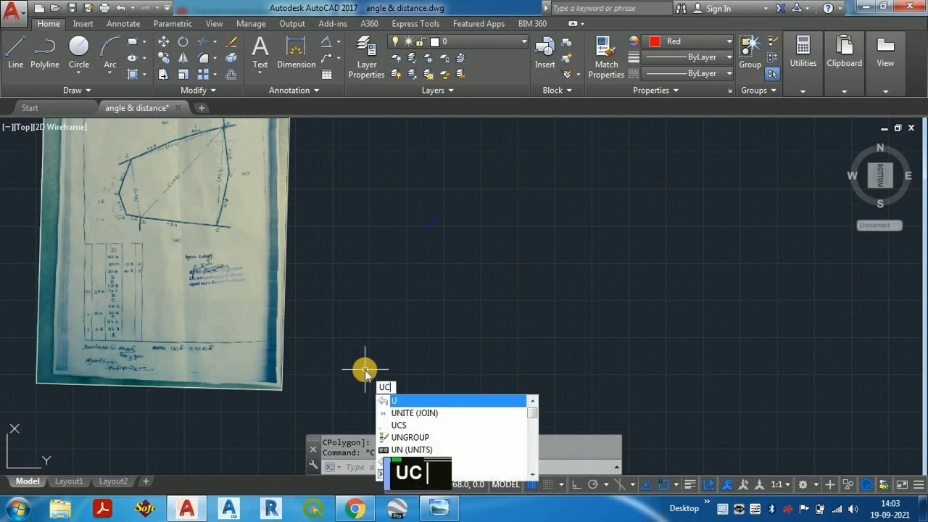
key(Return)
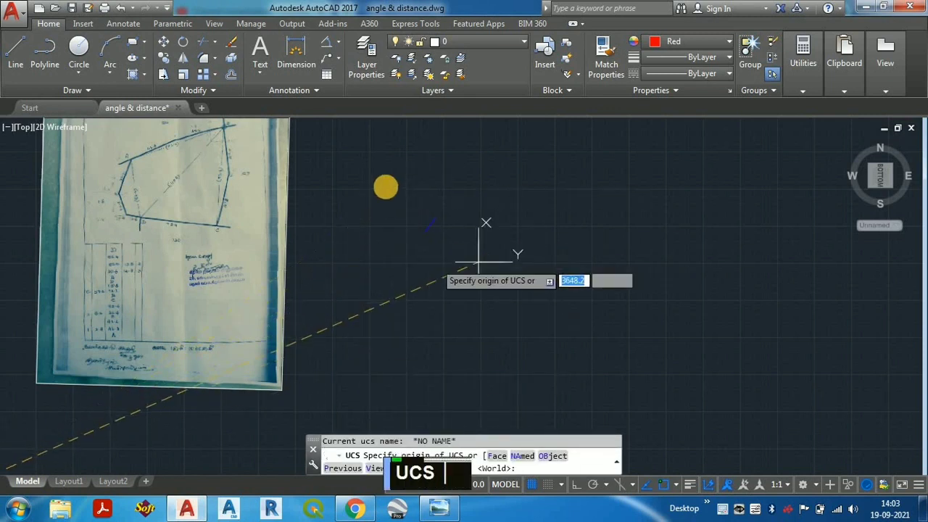
scroll(407, 261, up, 2)
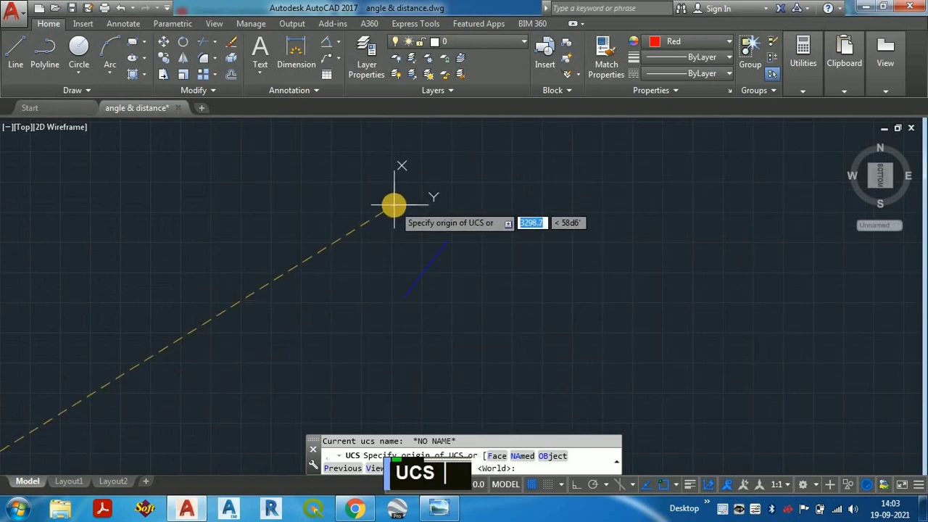
key(Escape)
- Turn the UCS icon off with UCSICON and switch it back on
text(U)
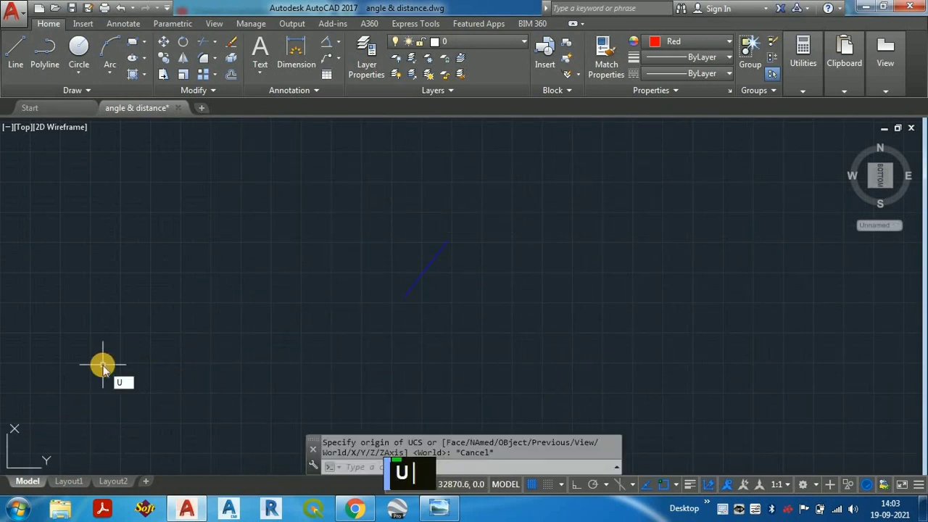
text(CS)
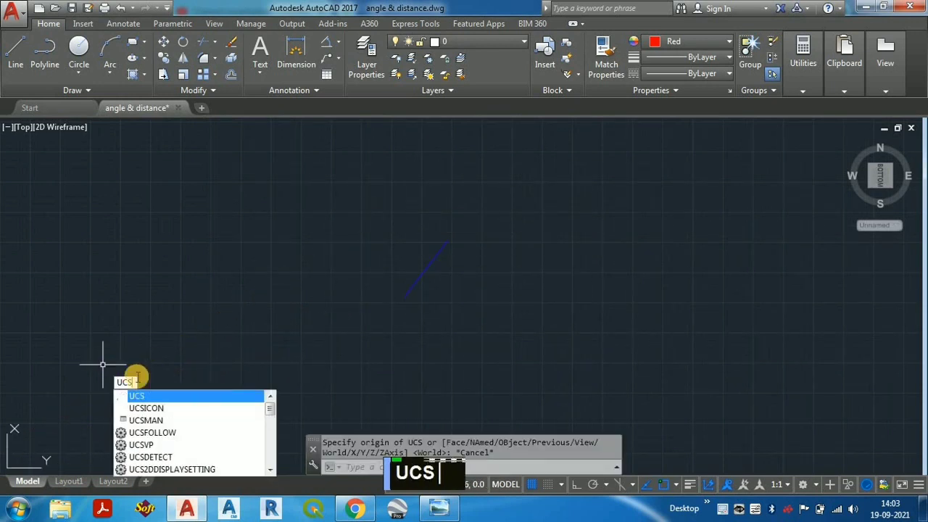
click(165, 408)
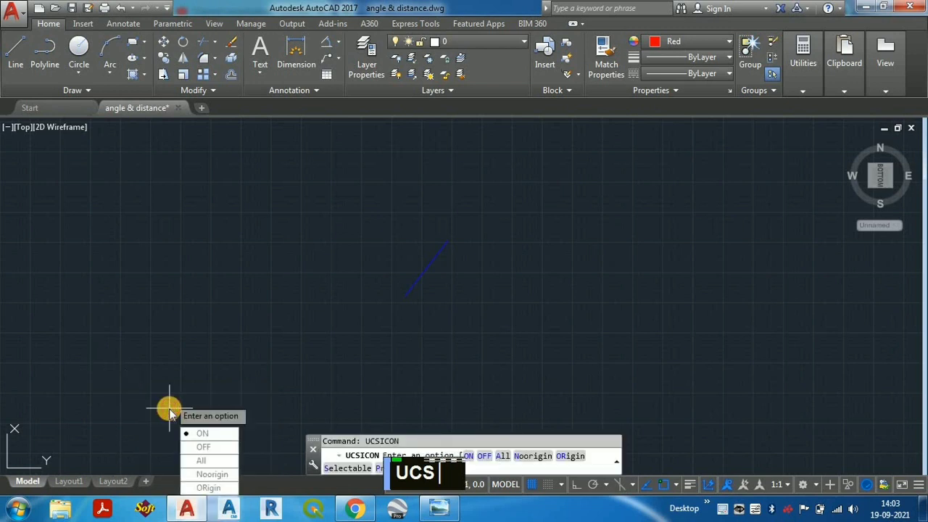
click(203, 446)
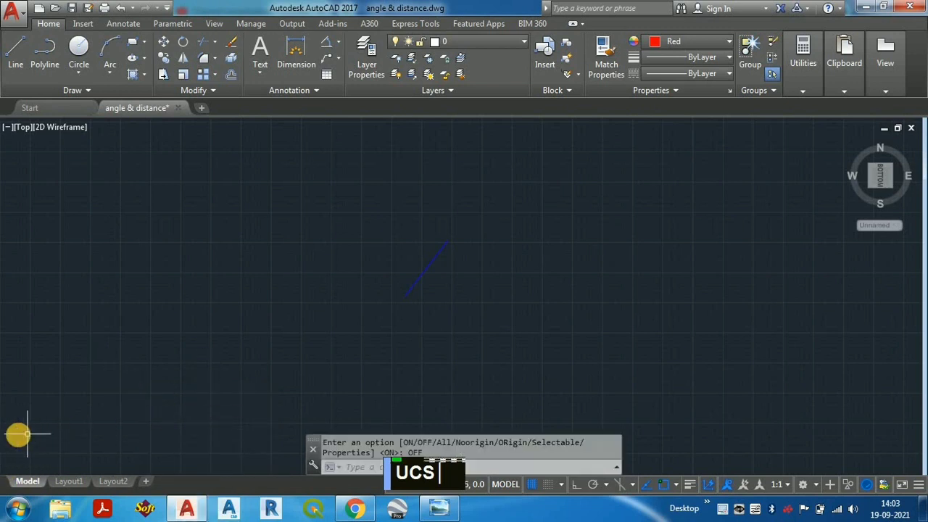
key(Return)
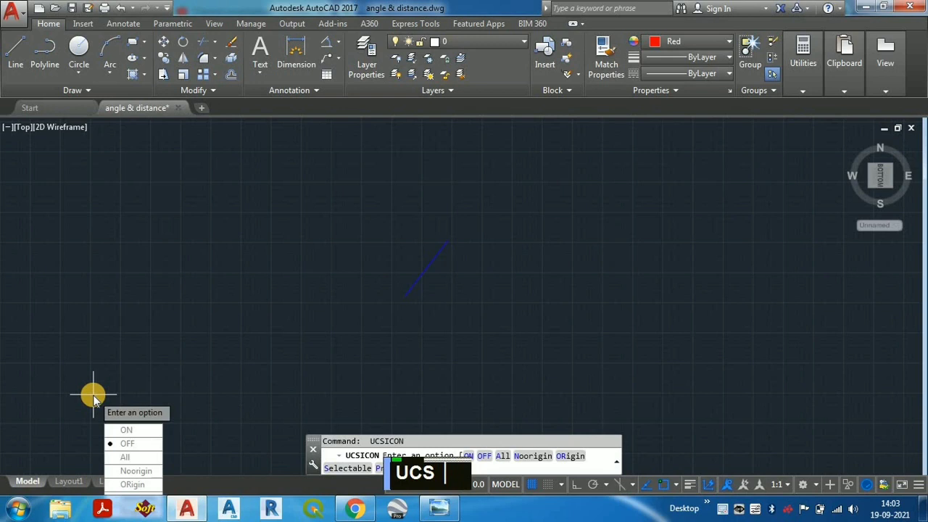
click(122, 429)
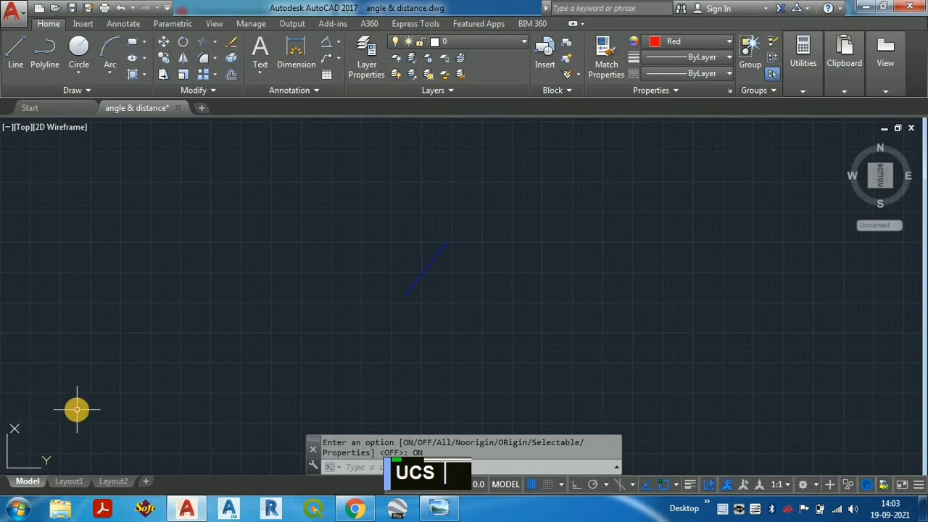
text(UCS)
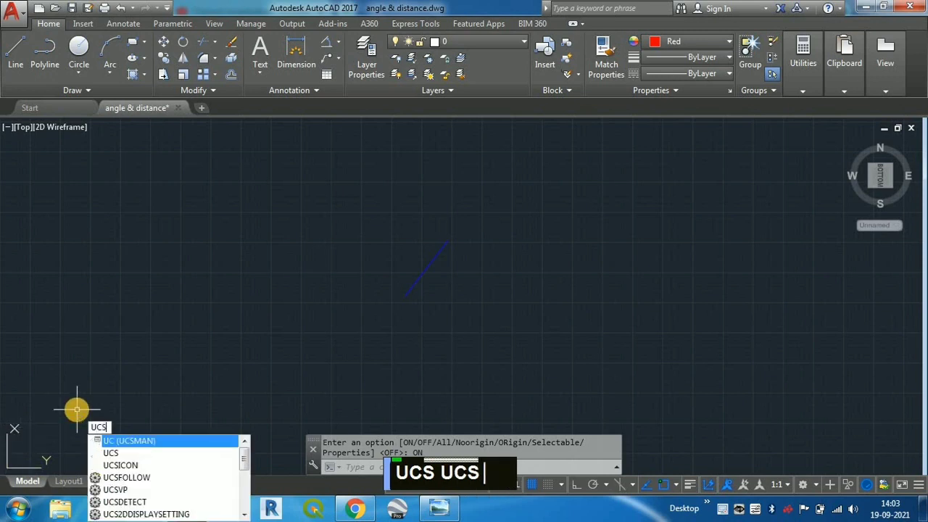
key(Return)
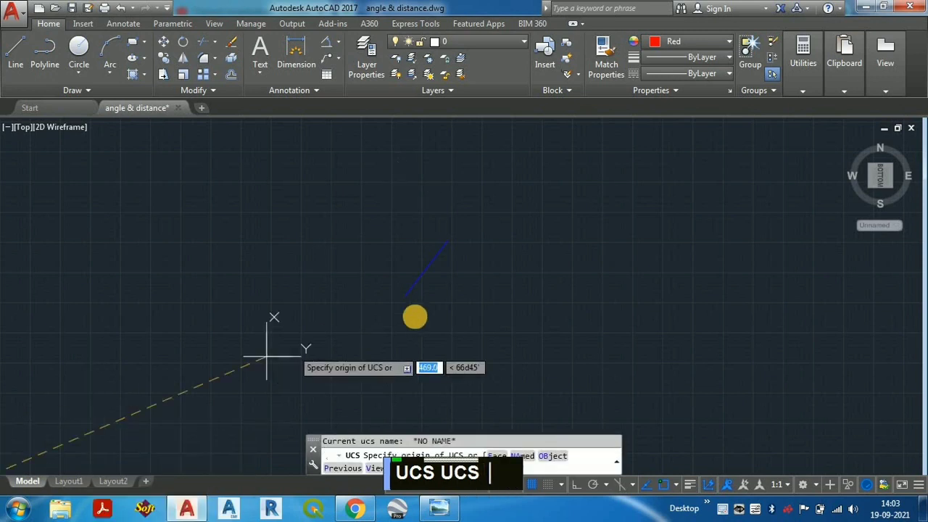
click(404, 296)
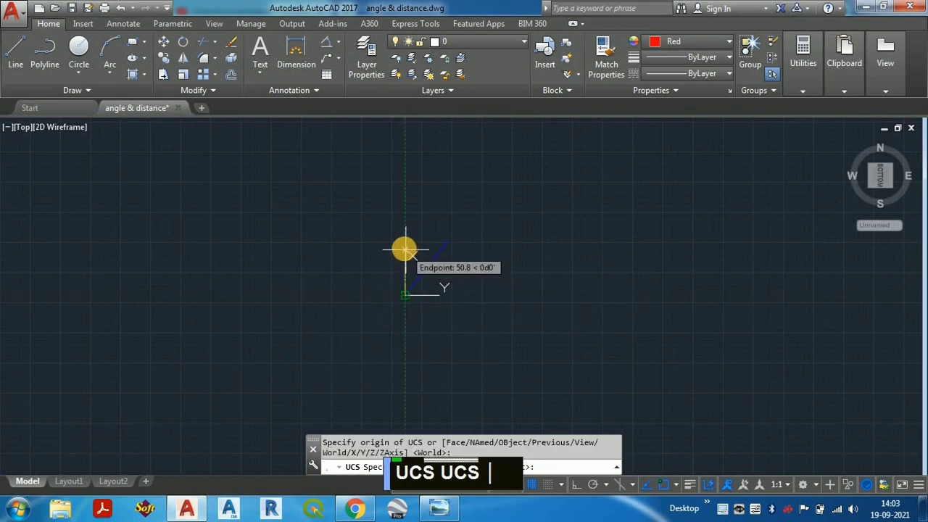
key(Escape)
- Align the UCS to the blue polyline with its origin at the lower end and the X axis towards the upper end
key(space)
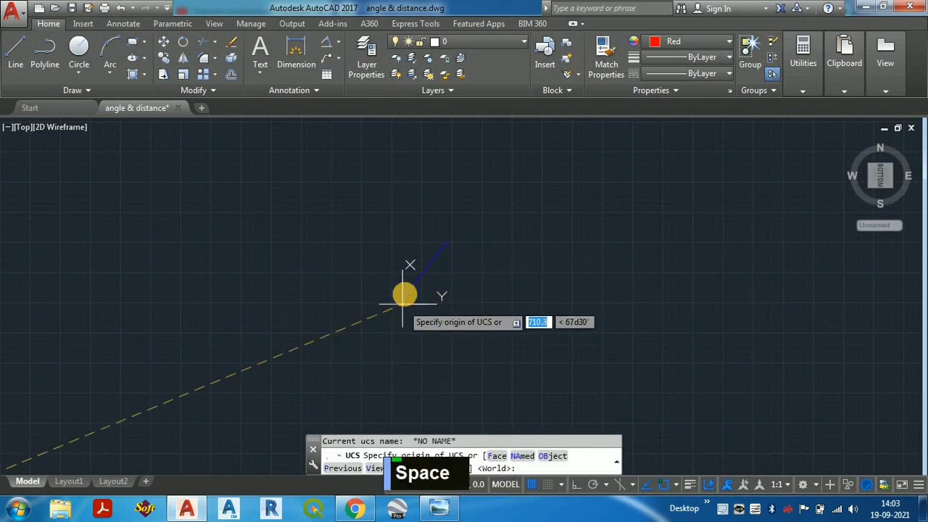
click(405, 294)
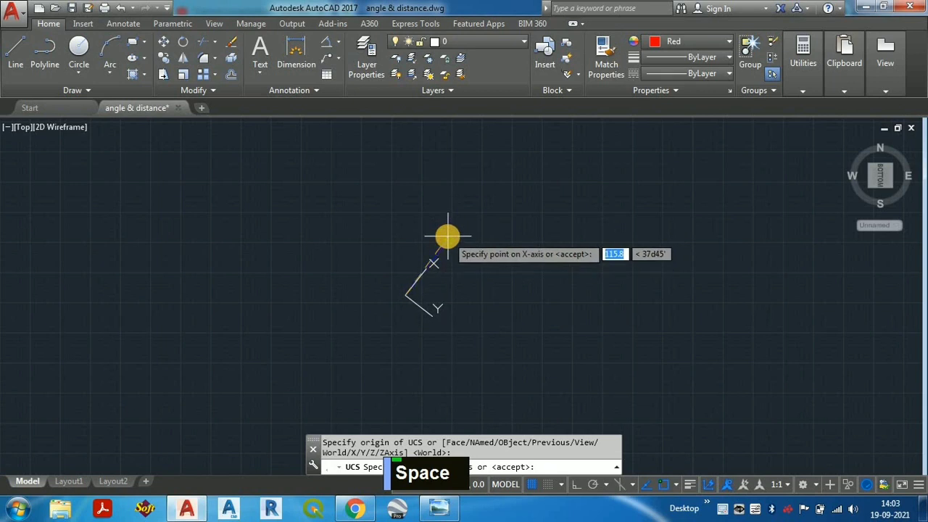
click(448, 240)
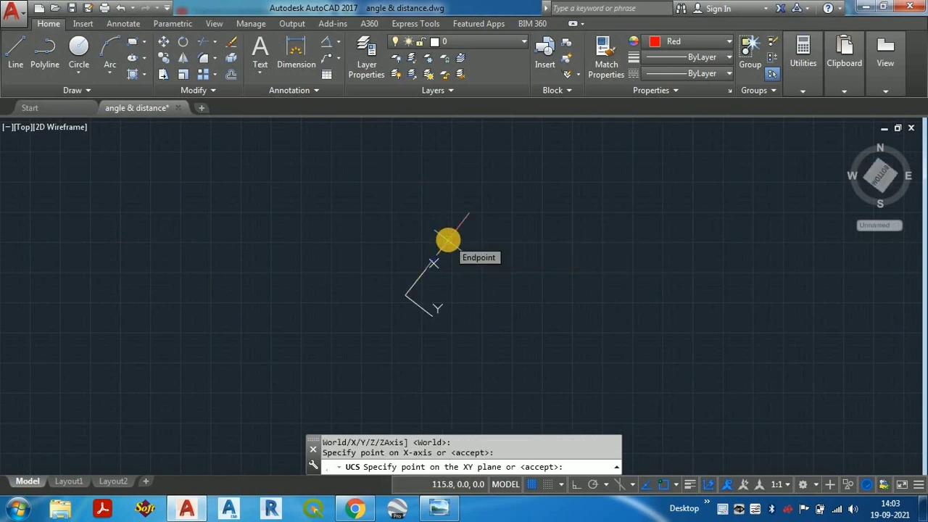
key(Return)
scroll(411, 247, up, 2)
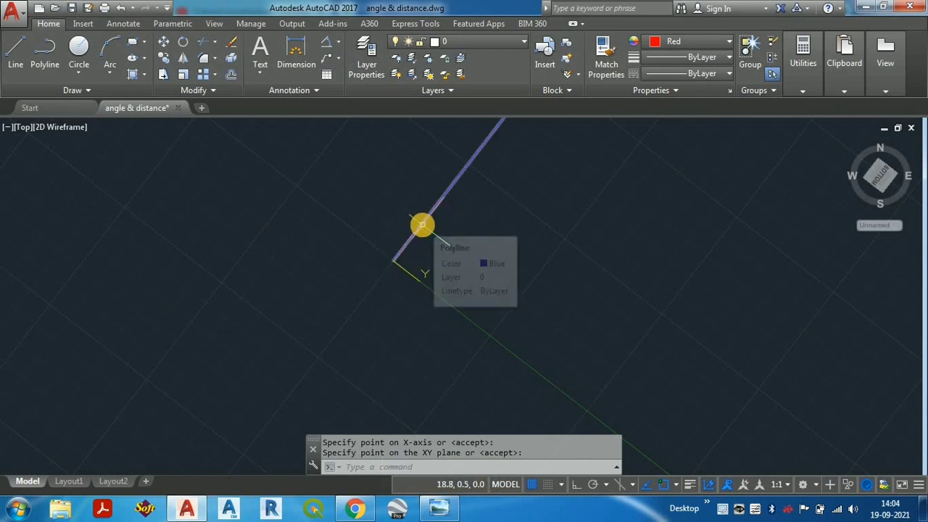
scroll(422, 230, up, 1)
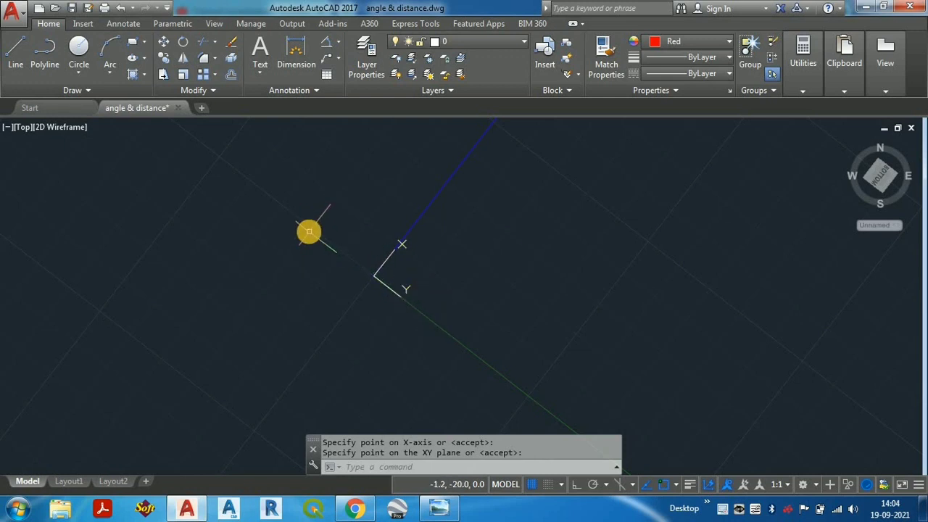
- Examine diagonal BD on the scanned sketch and the distance and offset of point C in its measurement table
scroll(374, 236, down, 5)
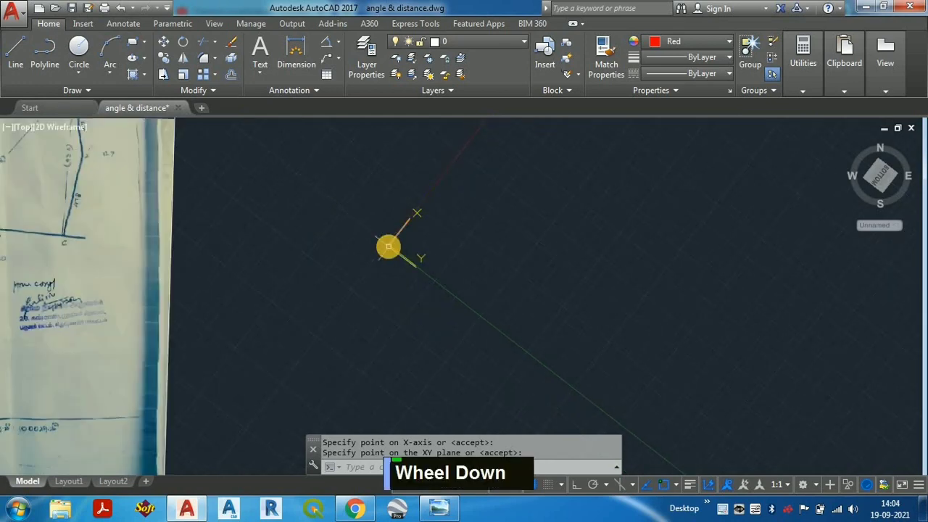
scroll(75, 336, up, 3)
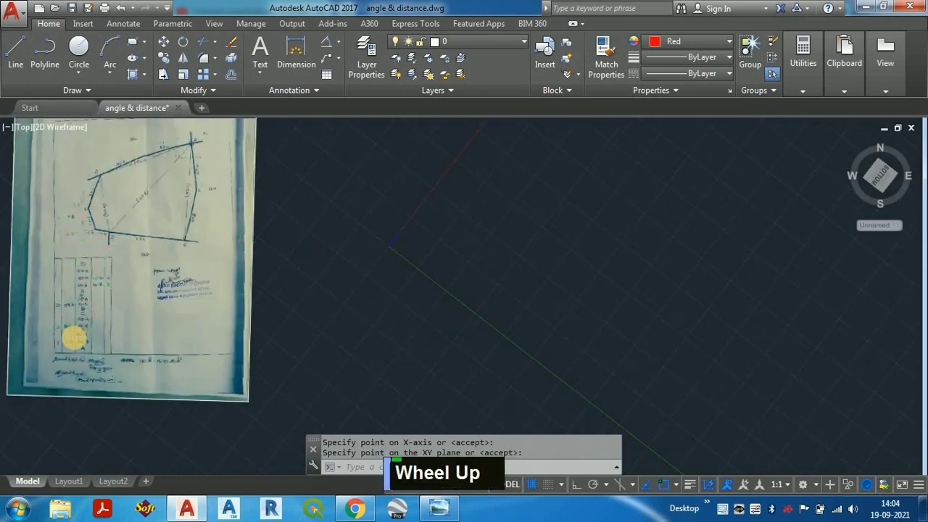
scroll(177, 321, down, 1)
scroll(142, 267, up, 2)
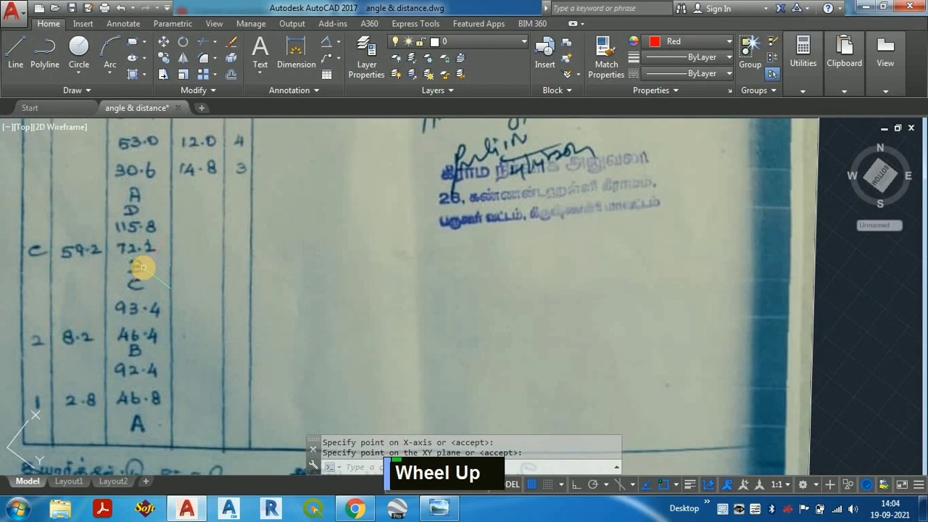
scroll(160, 304, down, 6)
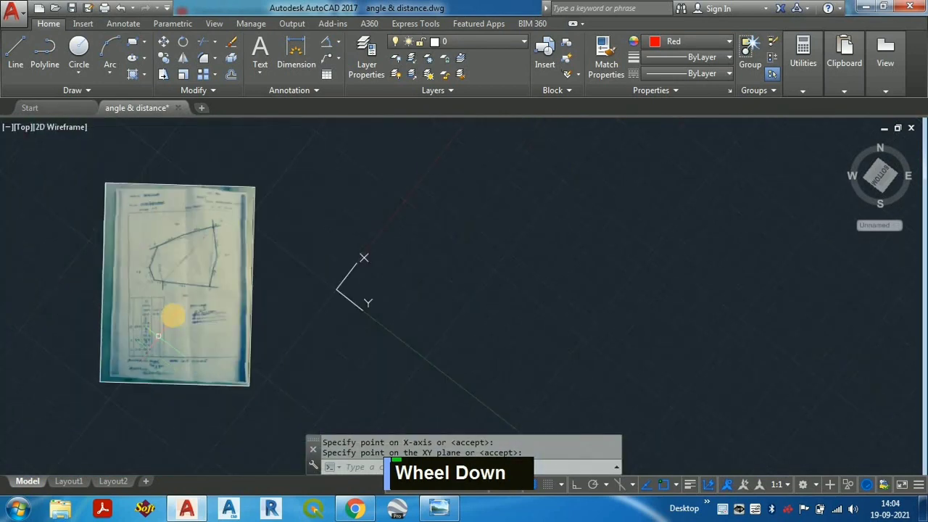
scroll(211, 218, up, 4)
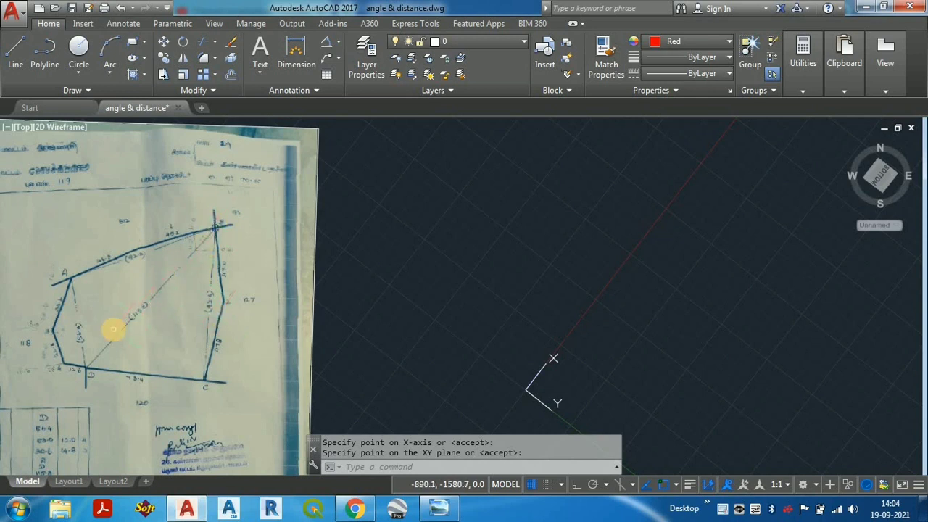
scroll(370, 285, down, 5)
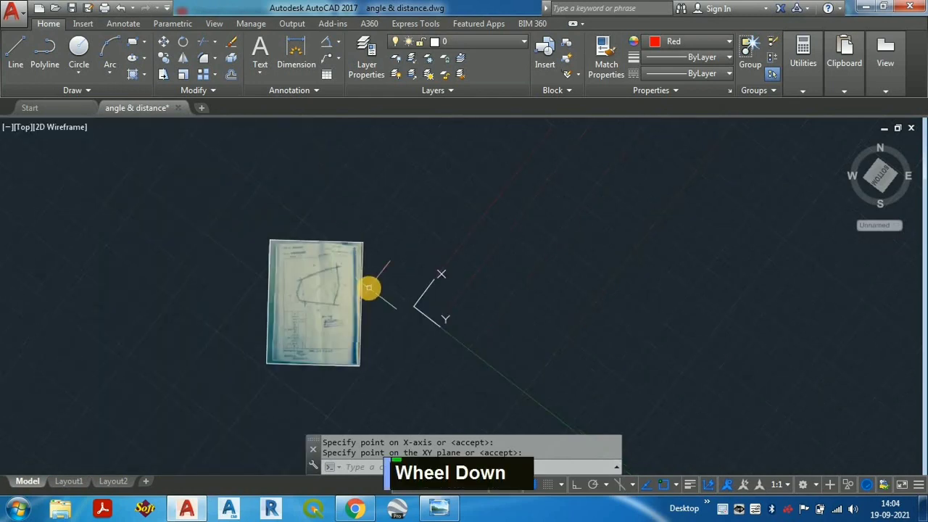
scroll(410, 347, up, 4)
scroll(410, 347, up, 3)
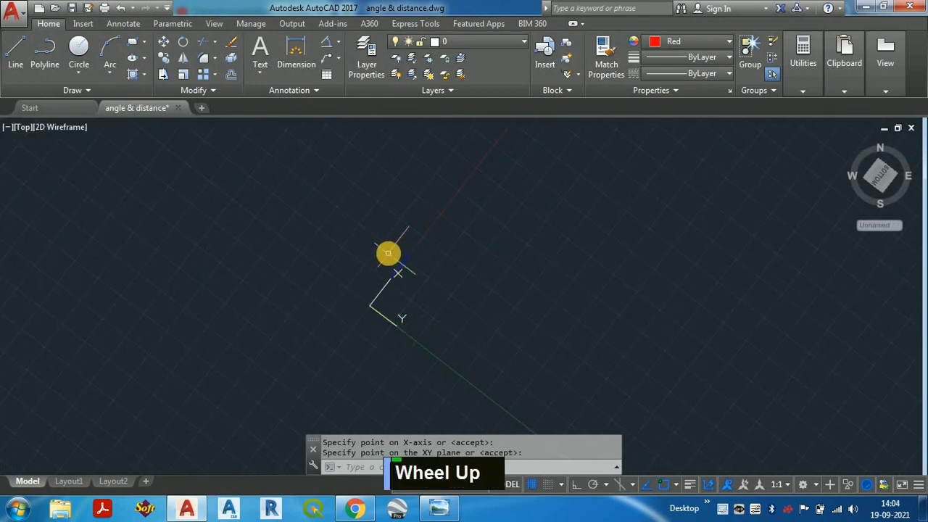
- Set the UCS origin at the blue polyline's upper end, with X towards its lower end and Y towards the lower-right side
text(UCS)
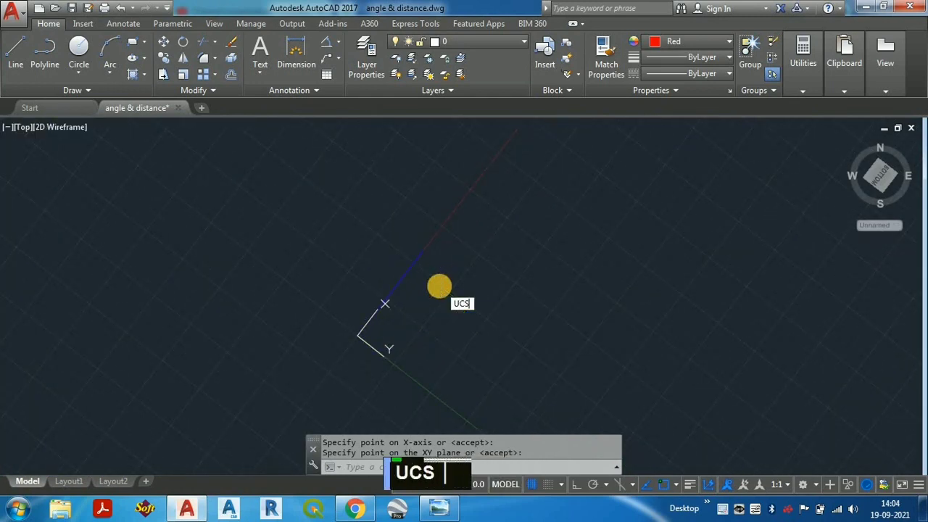
key(Return)
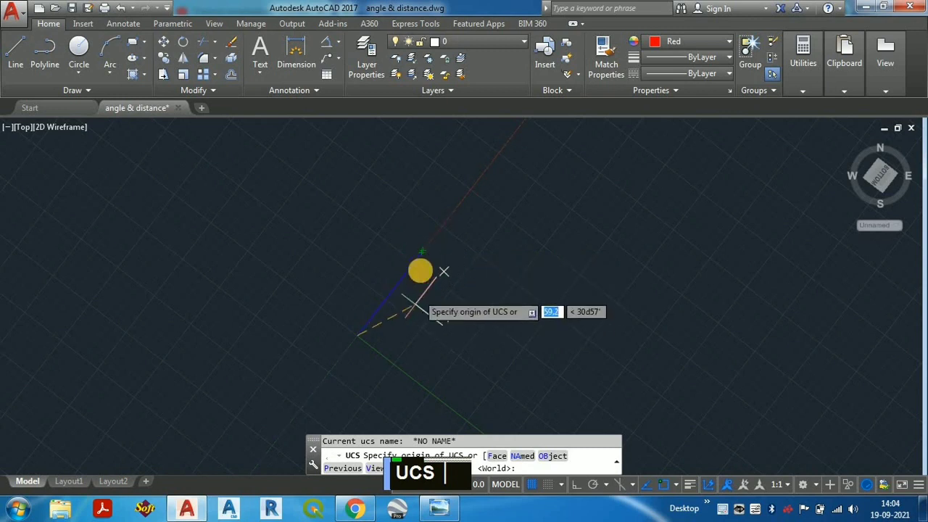
click(422, 249)
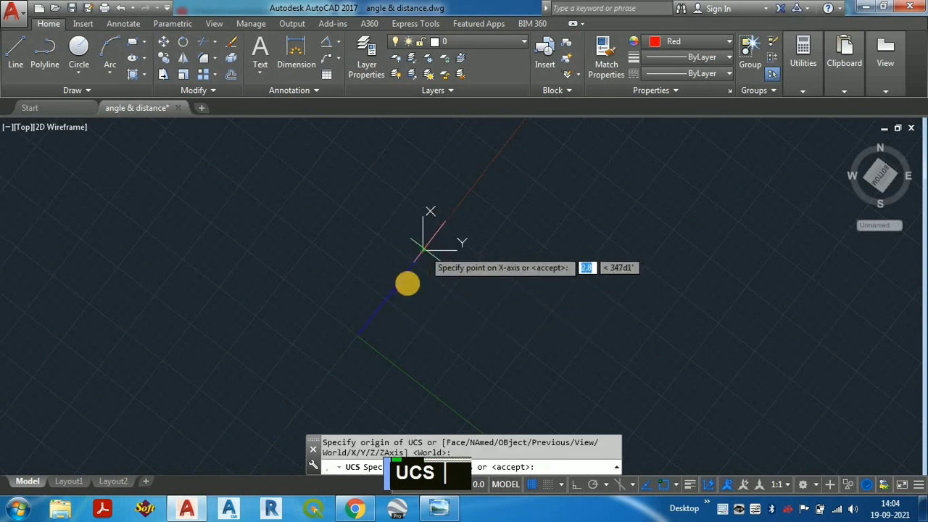
click(357, 337)
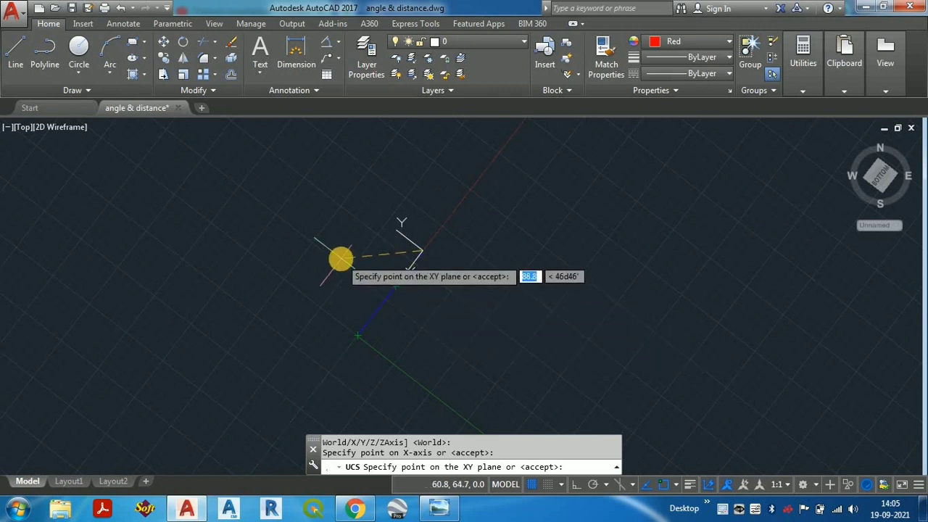
click(494, 324)
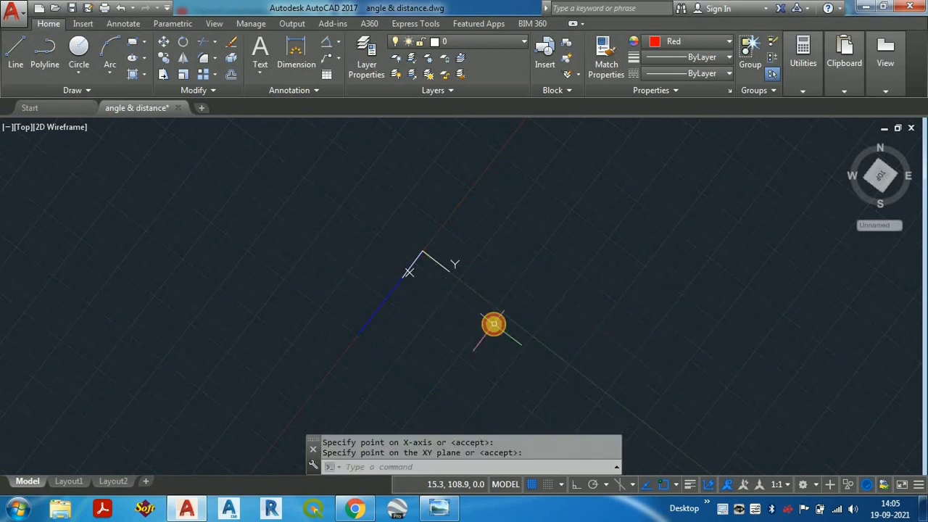
- Change the point style to the circle with a diagonal cross
scroll(478, 253, down, 2)
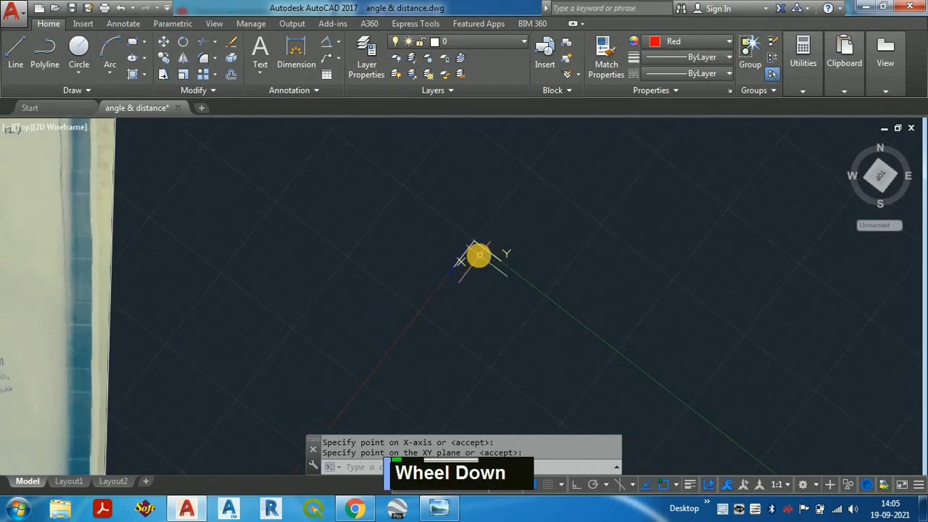
scroll(479, 255, up, 1)
text(DDPTYPE)
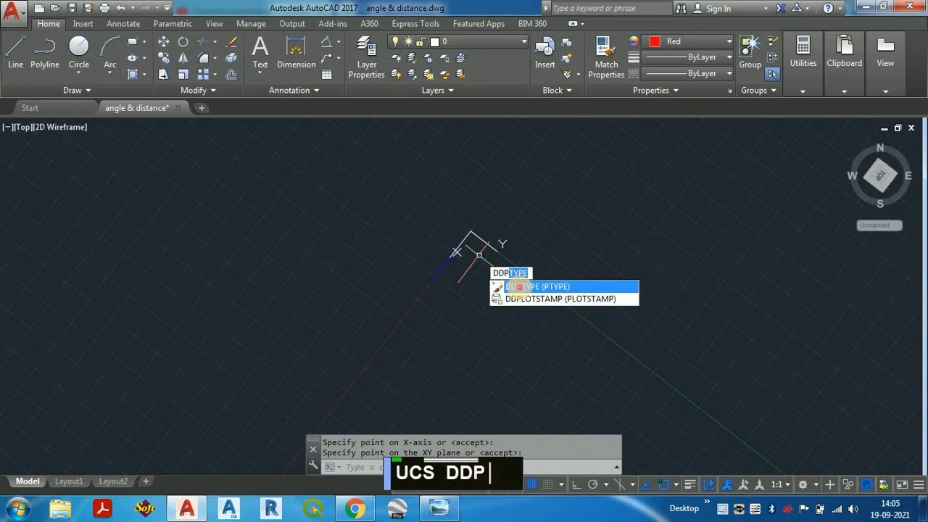
click(519, 287)
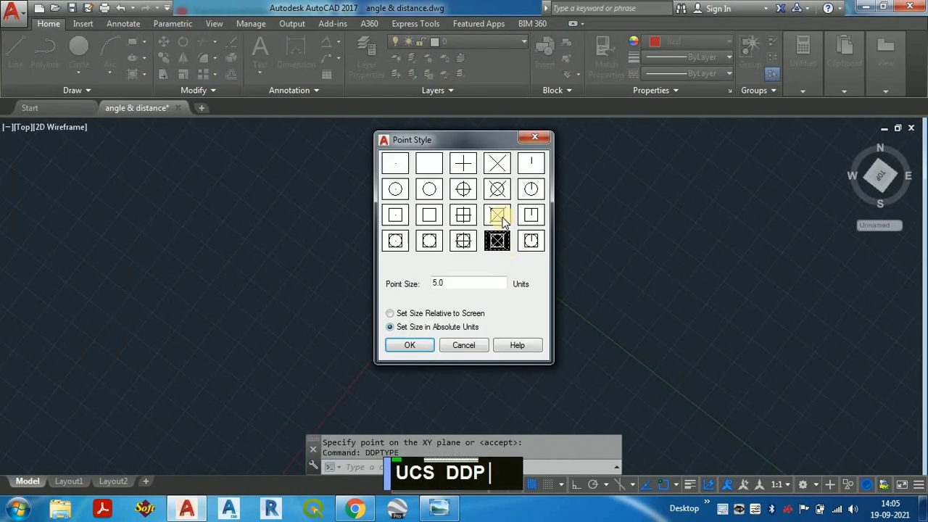
click(498, 190)
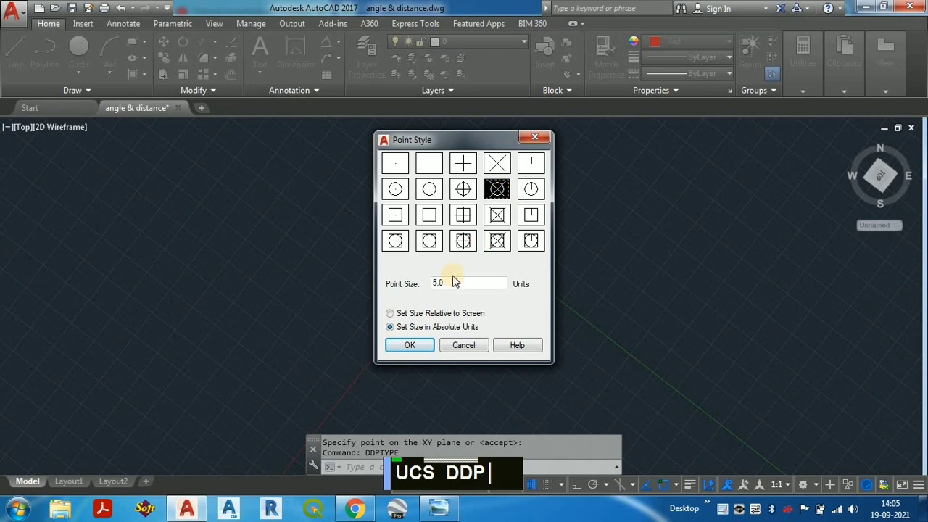
click(410, 347)
- Place a point for corner C at coordinates 72.2,59.2 in the current UCS, using the distance and offset from the sketch's table
scroll(458, 273, down, 4)
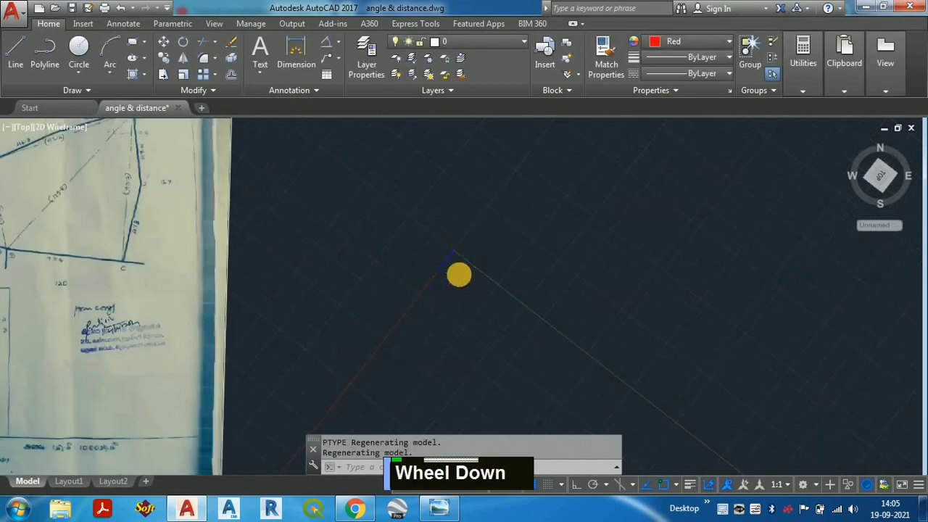
scroll(268, 323, up, 8)
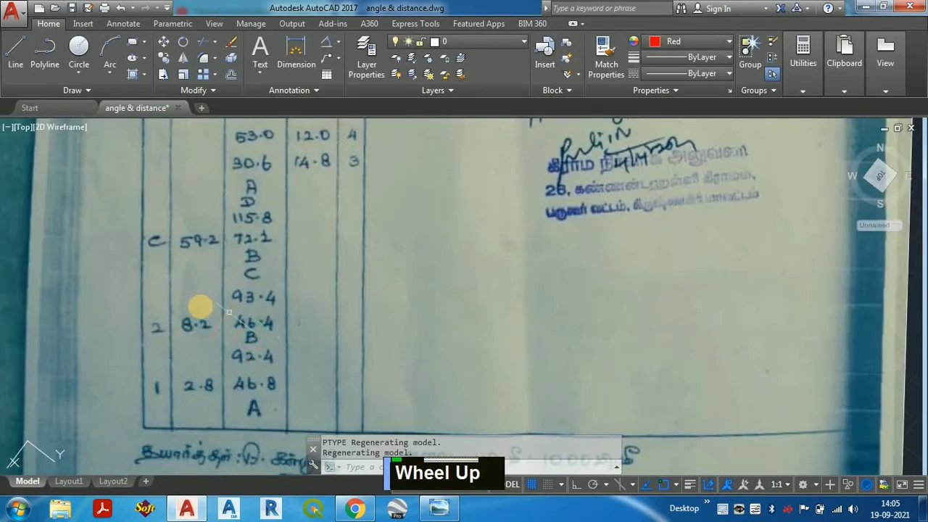
scroll(145, 314, down, 5)
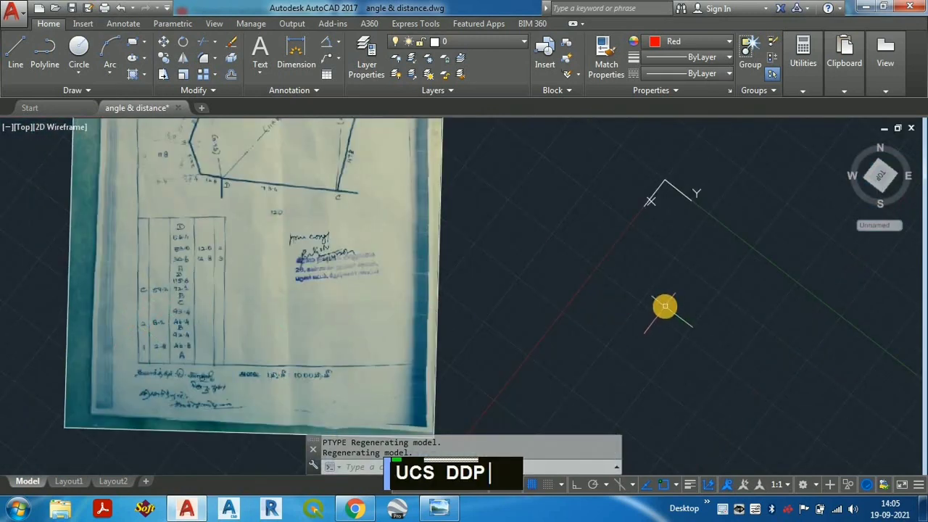
text(po)
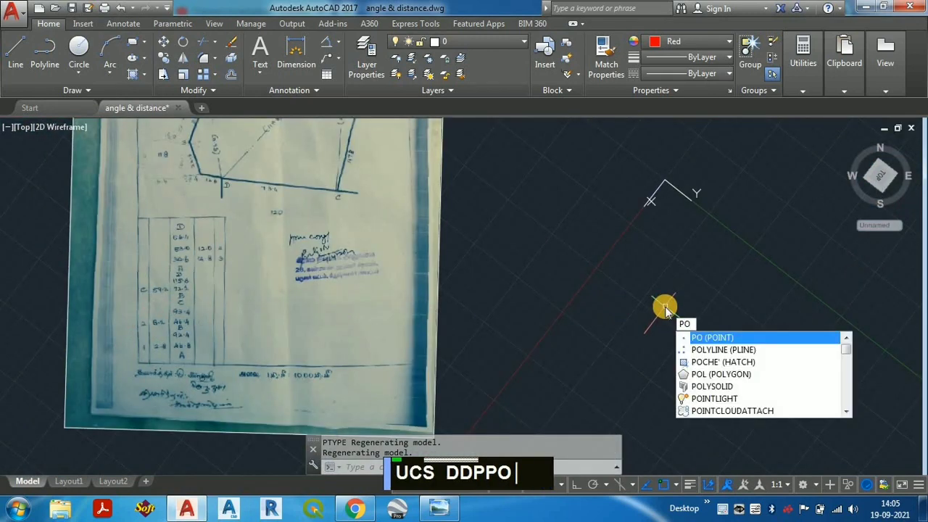
key(space)
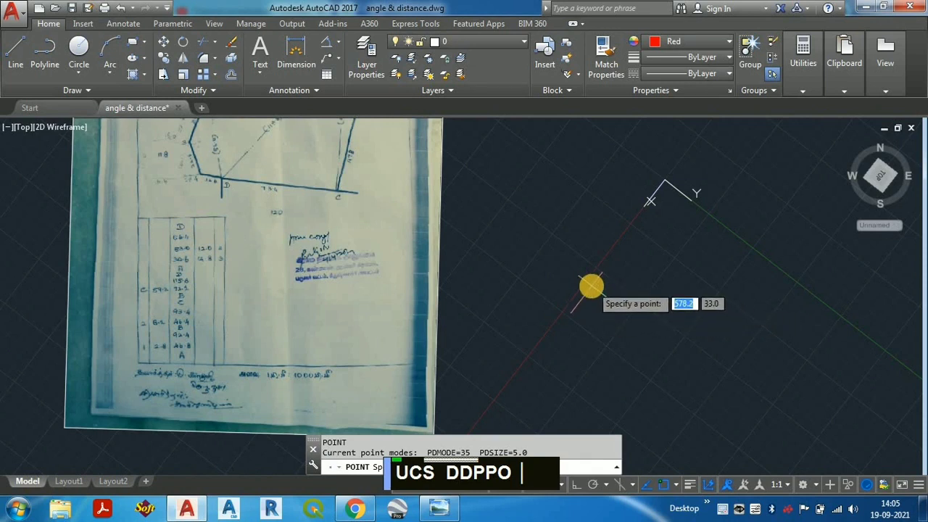
text(72.2)
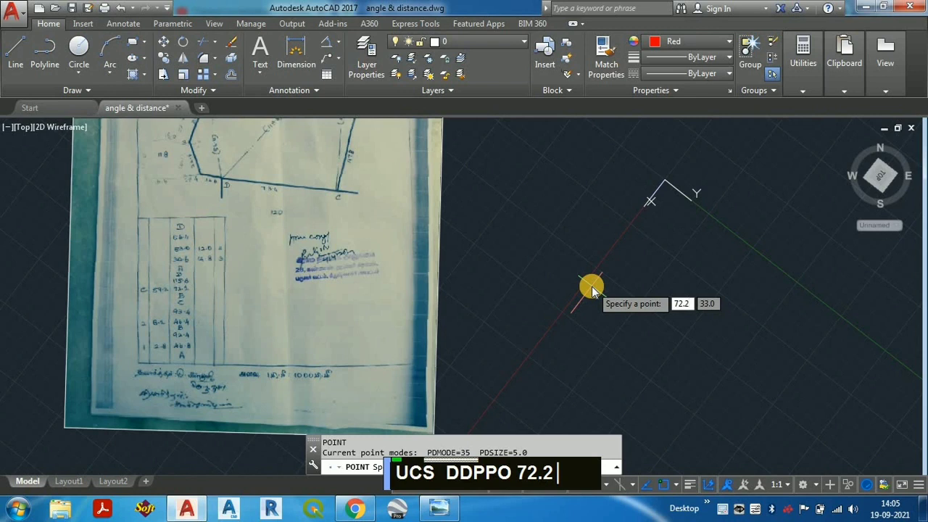
text(,)
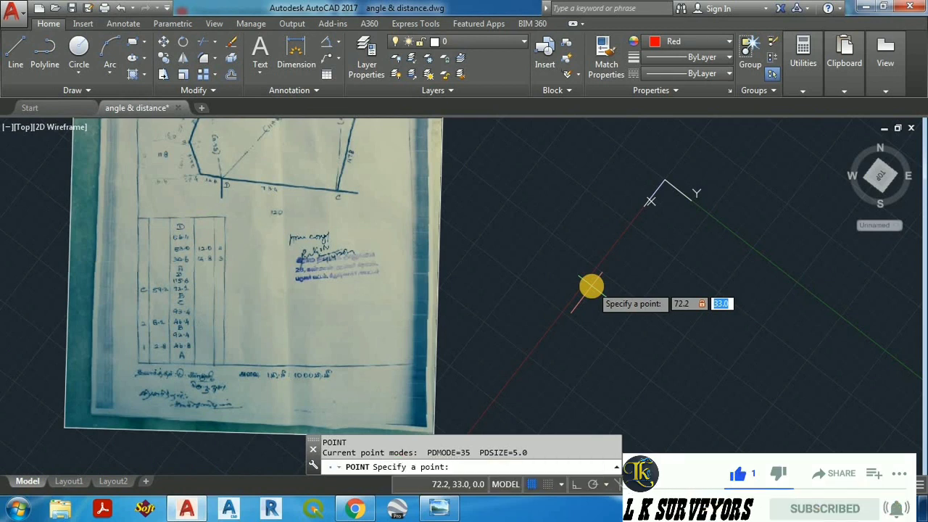
text(5)
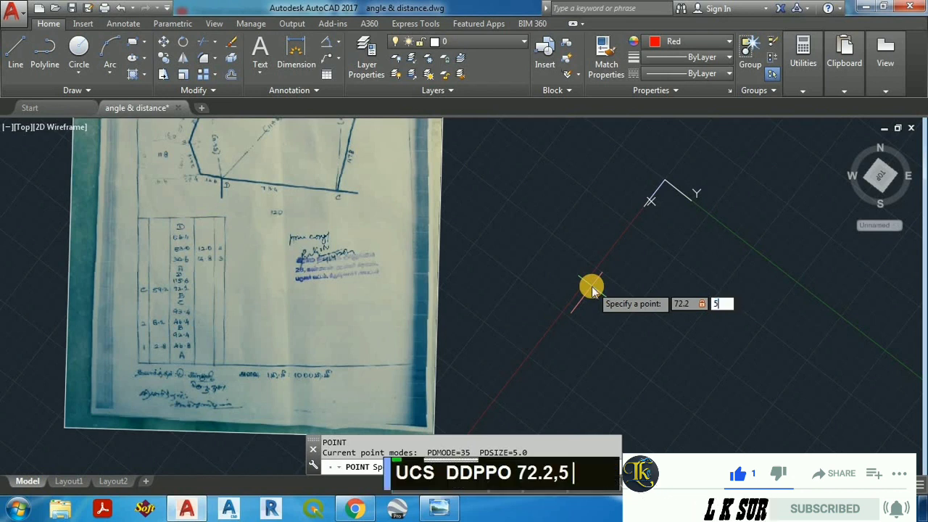
text(9.2)
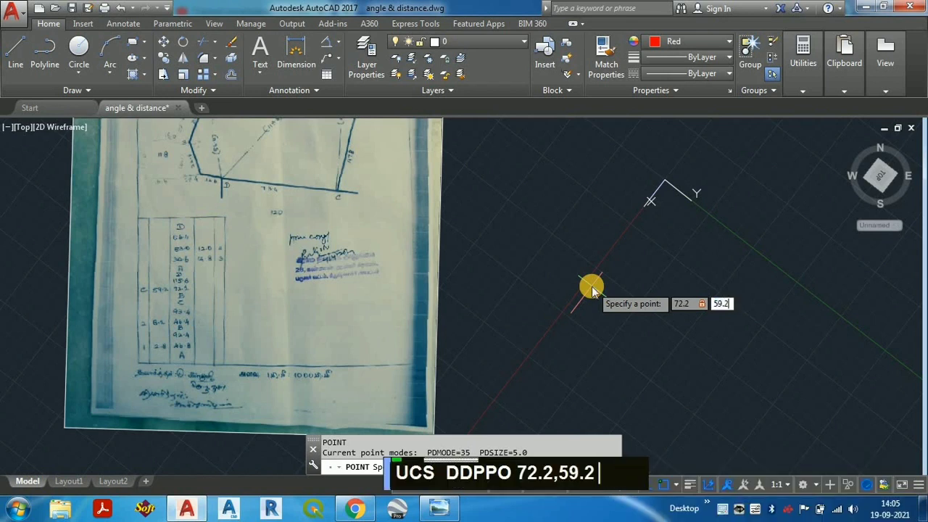
key(Return)
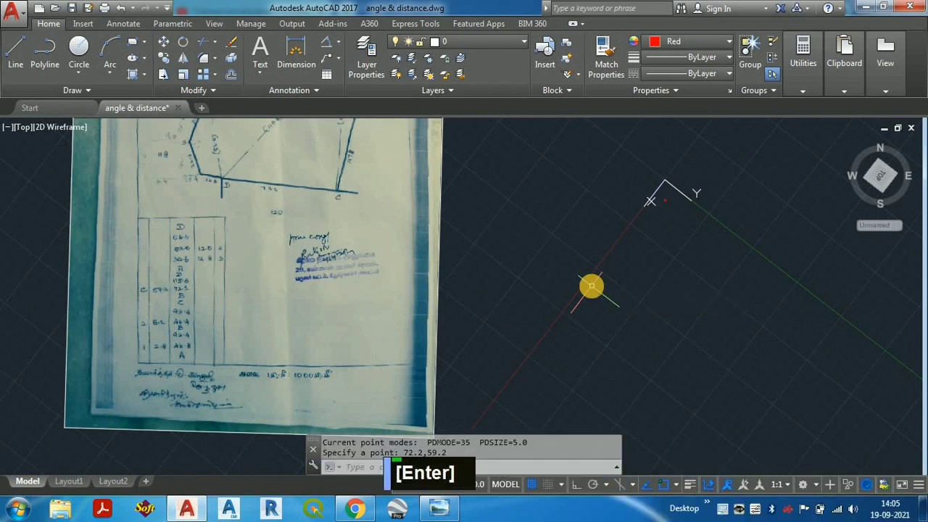
scroll(663, 186, up, 2)
scroll(657, 233, up, 1)
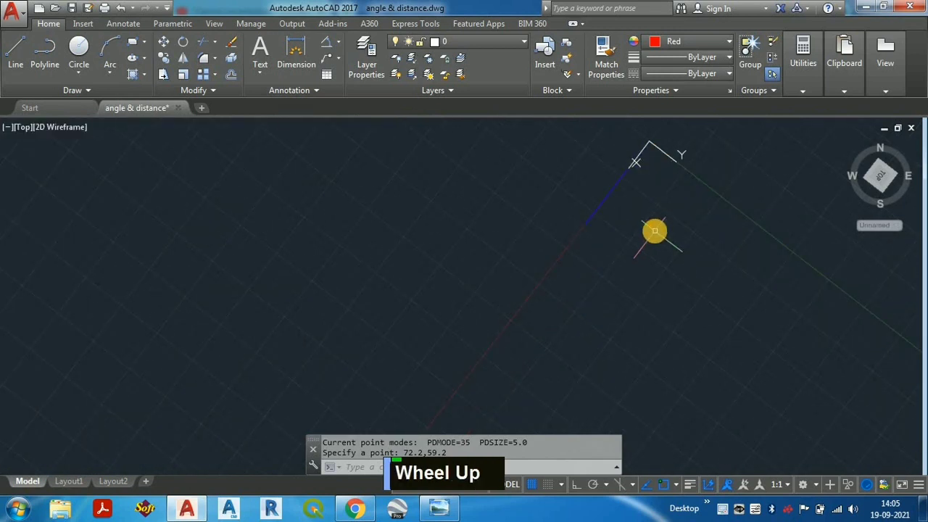
- Draw a red polyline from the blue diagonal's upper end through the plotted point C to the diagonal's lower end
text(pl)
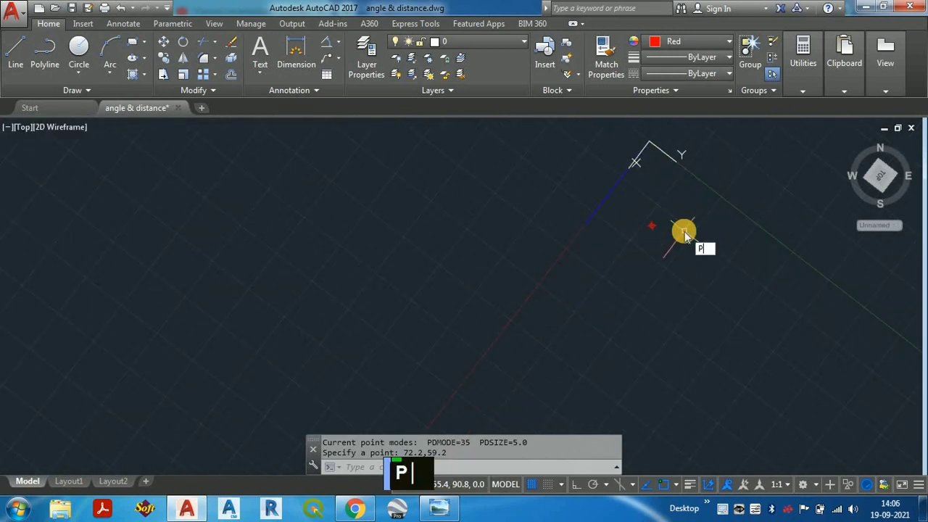
key(Return)
click(649, 144)
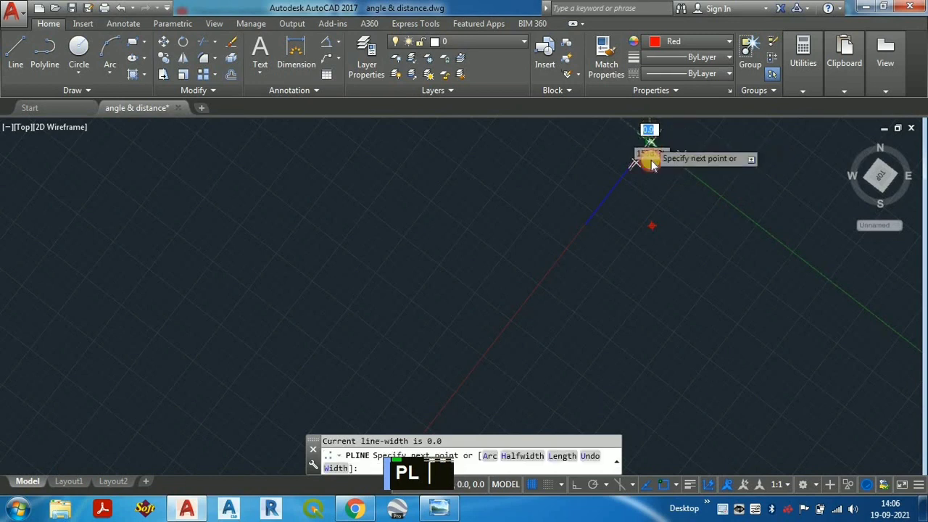
scroll(649, 211, up, 1)
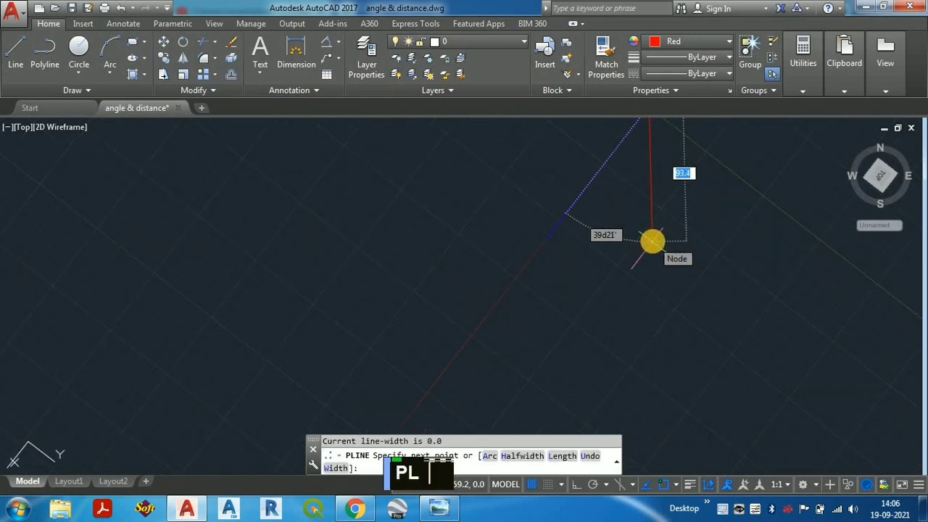
click(652, 241)
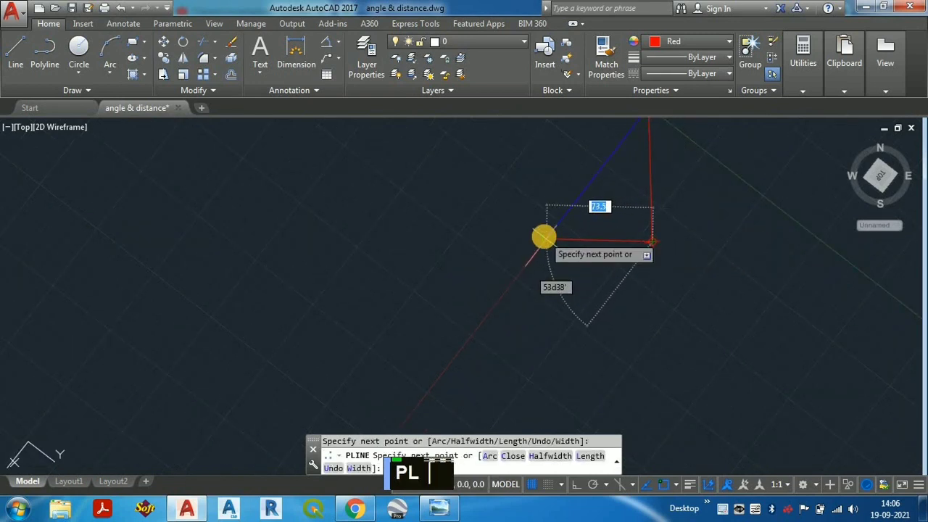
scroll(608, 267, down, 1)
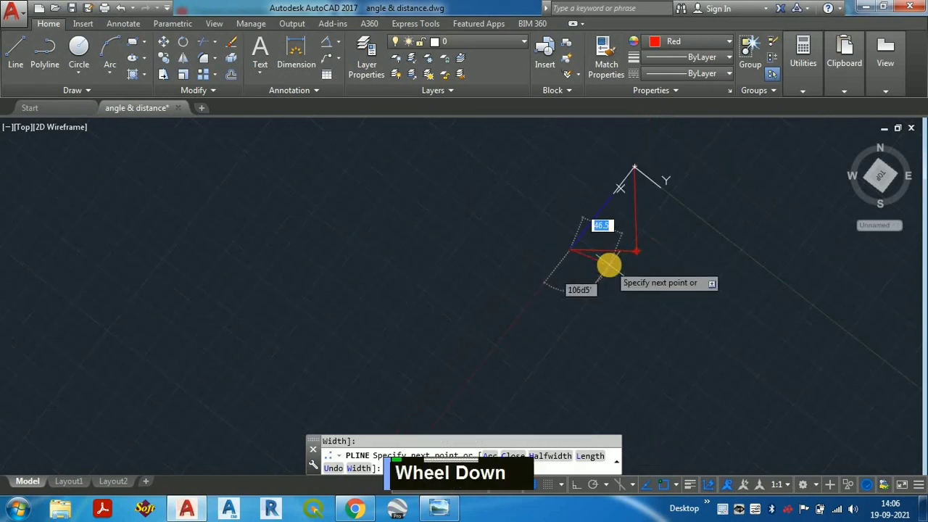
key(Escape)
- Reset the UCS origin at the blue diagonal's upper end, with X towards its lower end and Y towards the upper-left side
scroll(578, 271, down, 2)
scroll(363, 263, down, 2)
scroll(363, 259, up, 5)
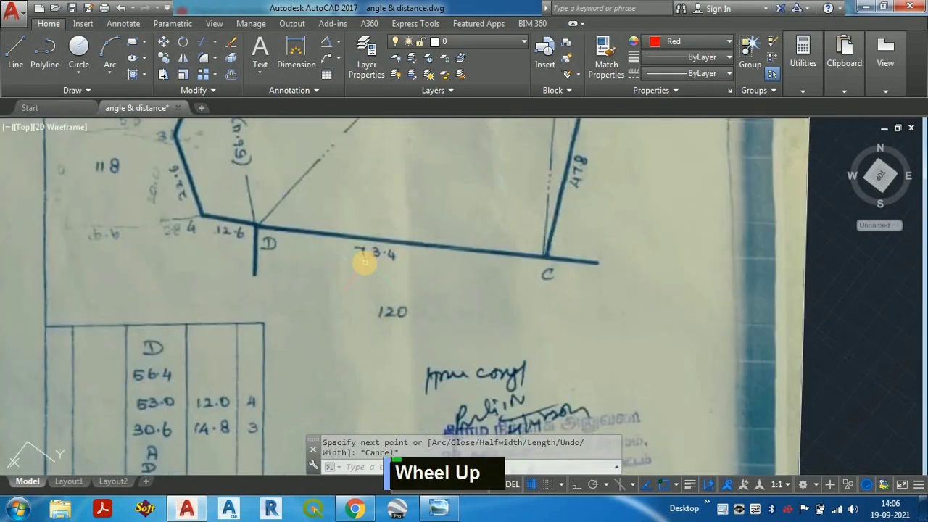
scroll(344, 287, down, 3)
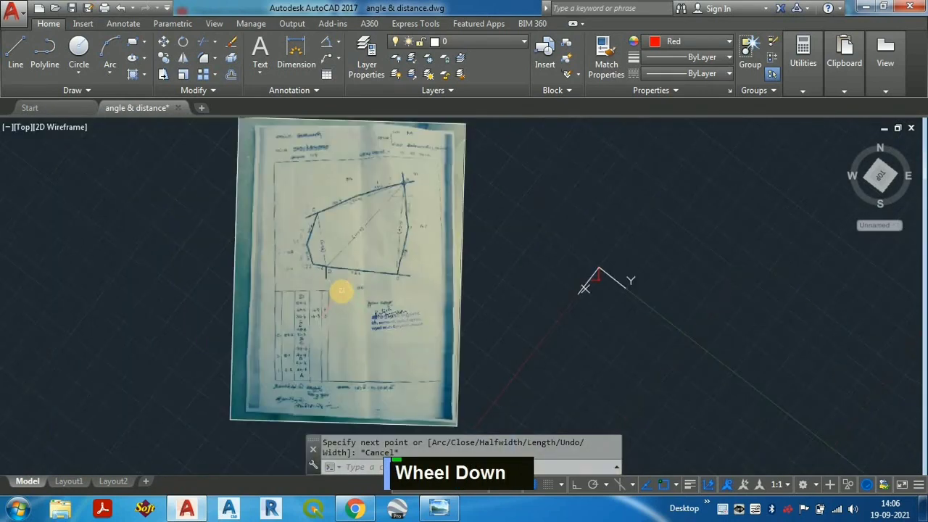
scroll(605, 280, up, 4)
scroll(604, 280, up, 4)
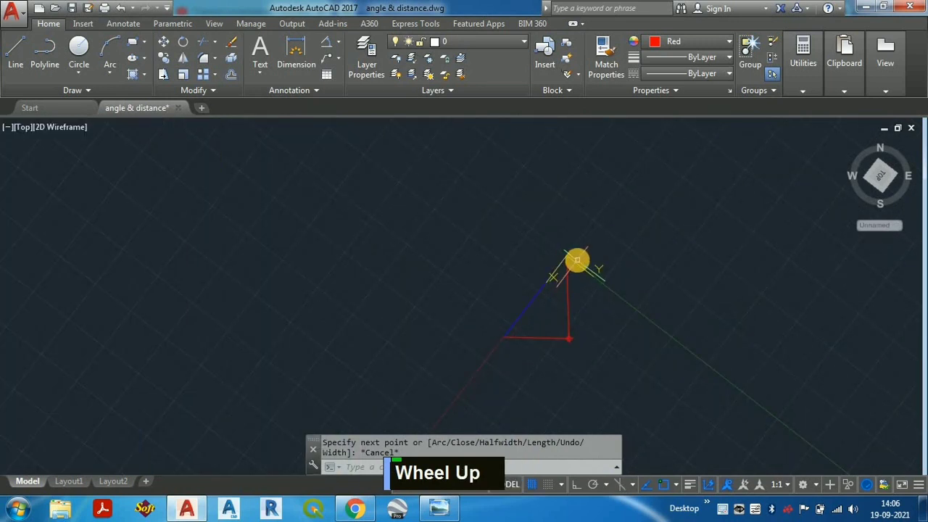
text(UCS)
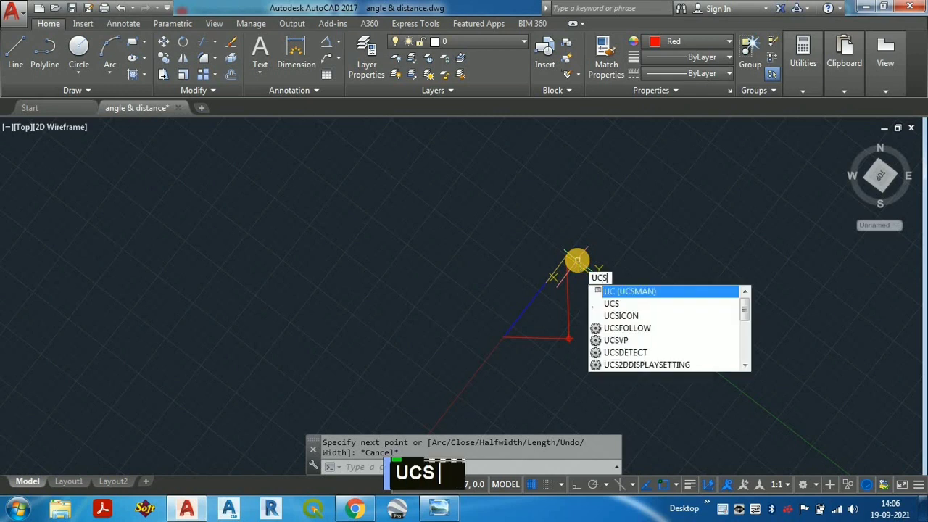
key(Return)
click(563, 278)
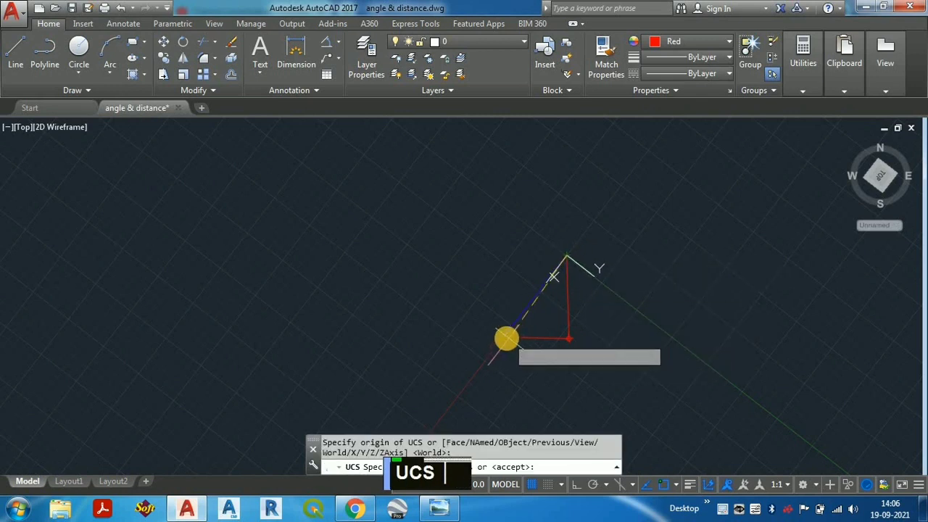
click(505, 338)
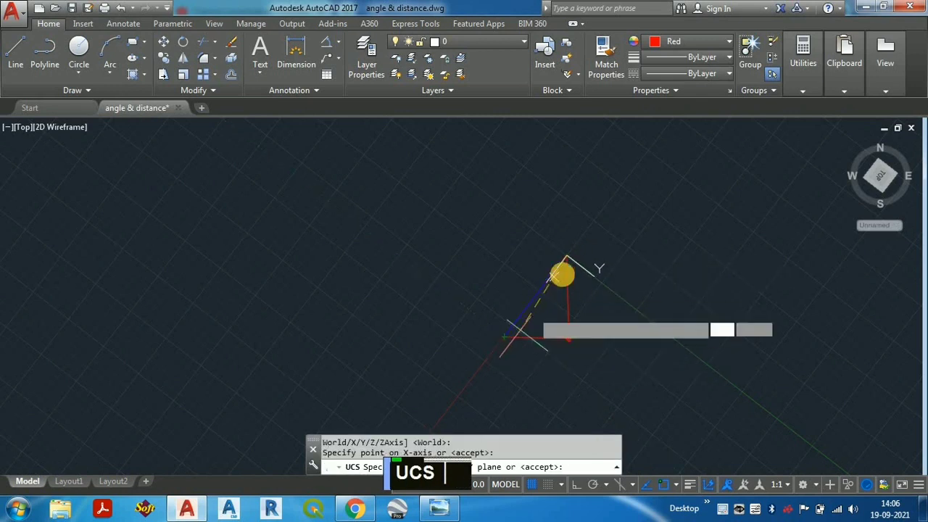
click(482, 221)
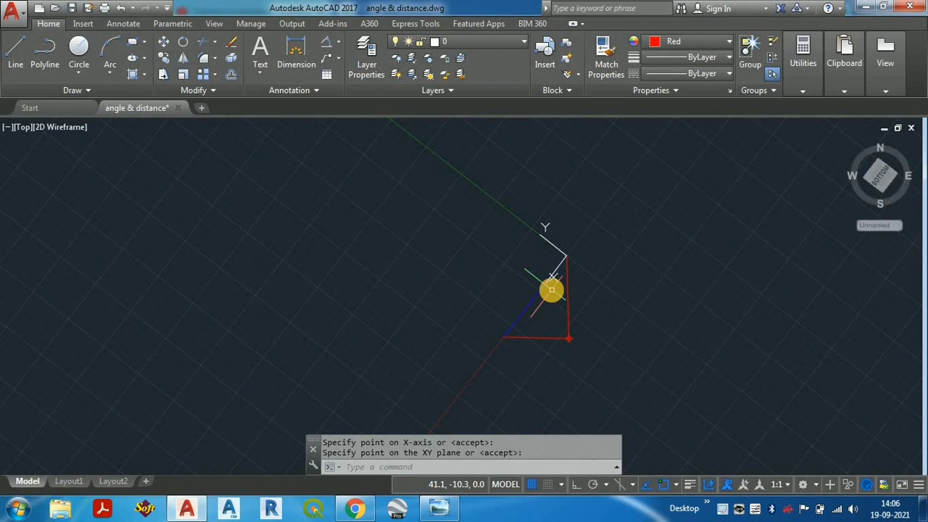
- Set the current object colour to Green
scroll(551, 290, up, 2)
key(Escape)
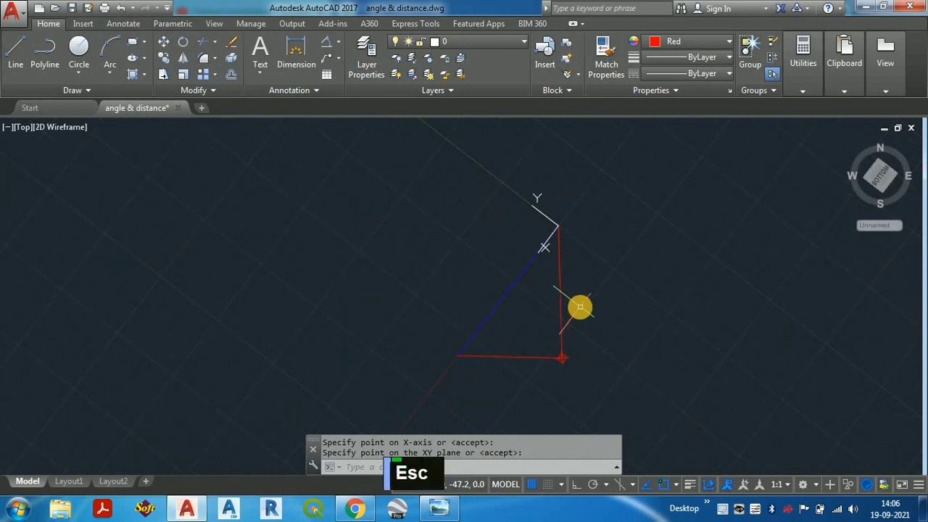
click(684, 46)
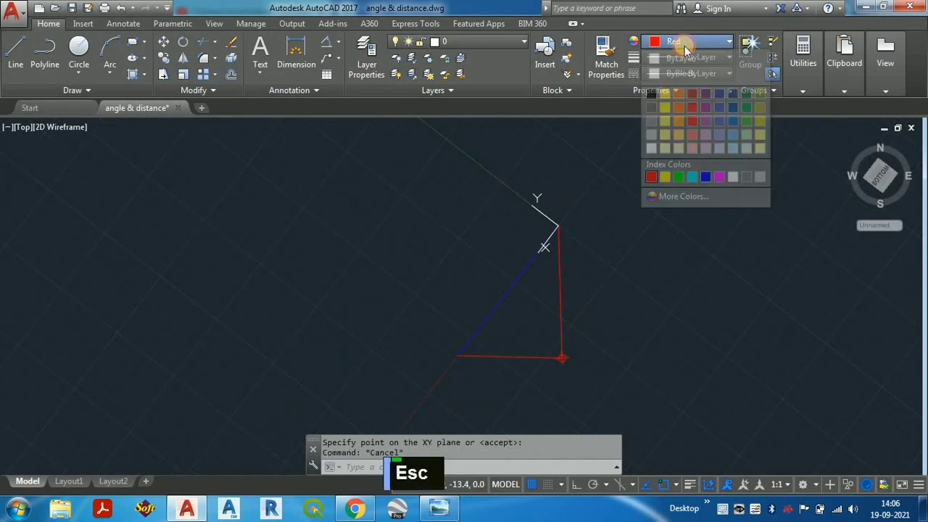
click(680, 178)
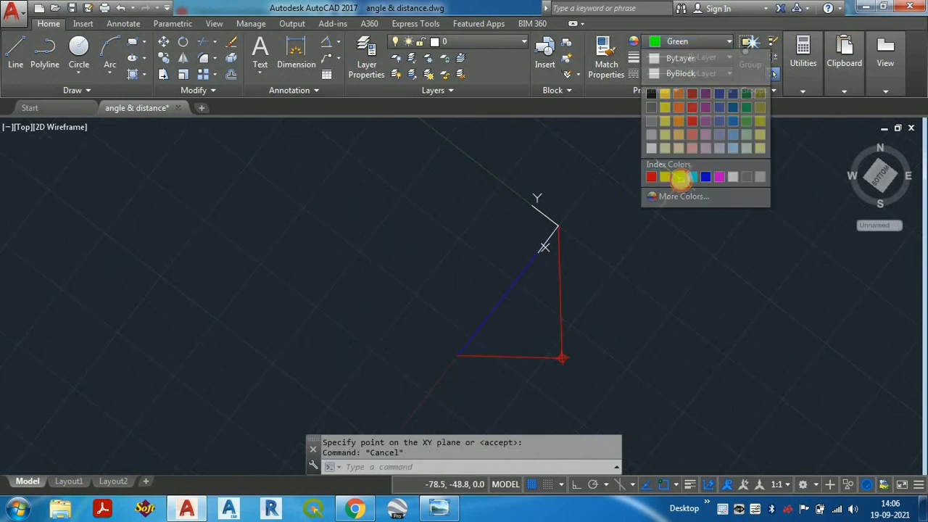
- Place a green point at coordinates 72.2,59.2 in the current UCS, using point C's distance and offset from the sketch's table
text(PO)
key(Return)
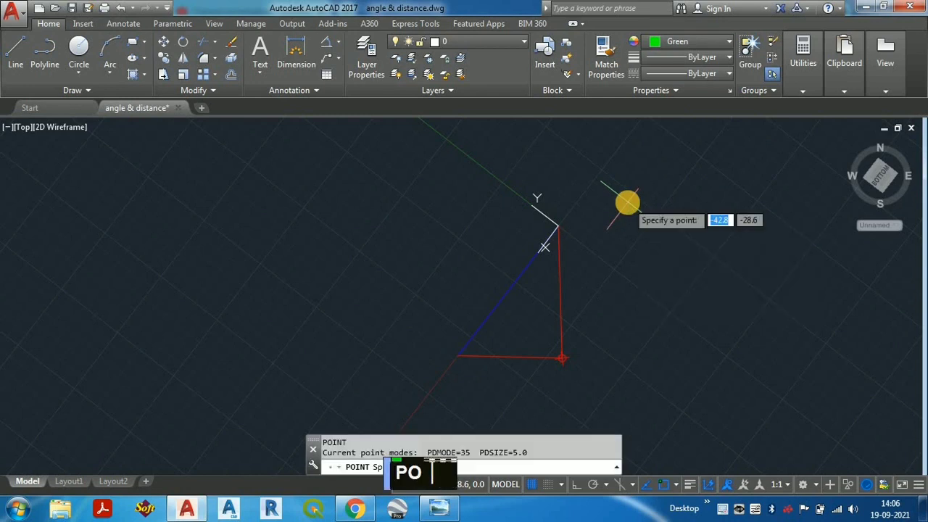
scroll(629, 212, down, 2)
scroll(609, 246, up, 1)
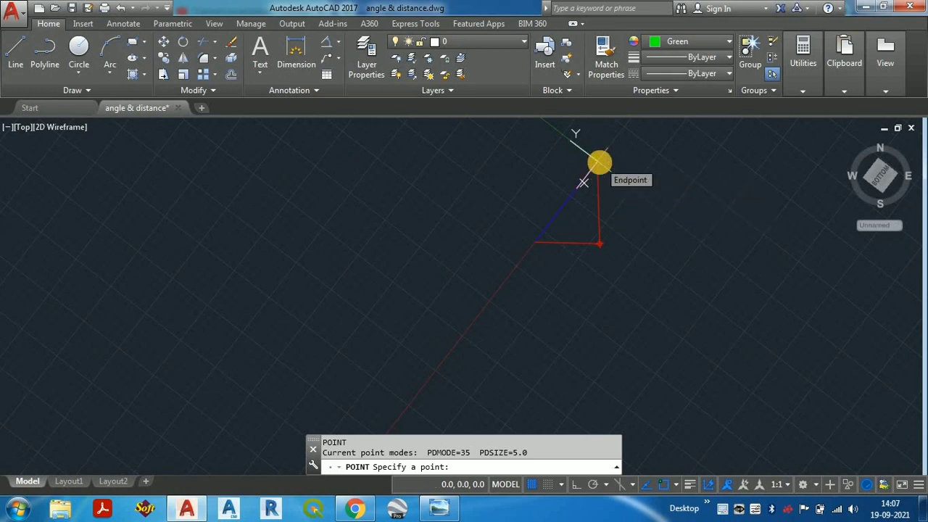
scroll(632, 218, down, 5)
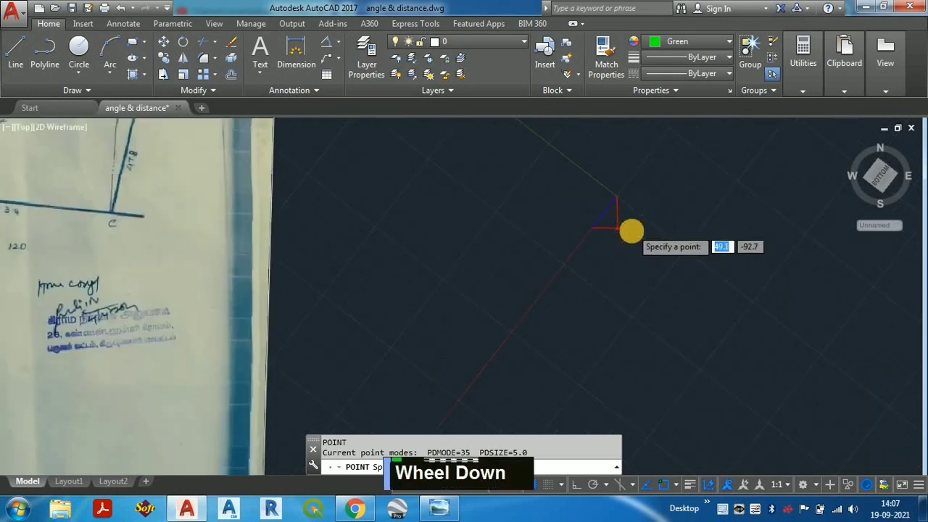
scroll(421, 296, up, 2)
scroll(632, 228, down, 2)
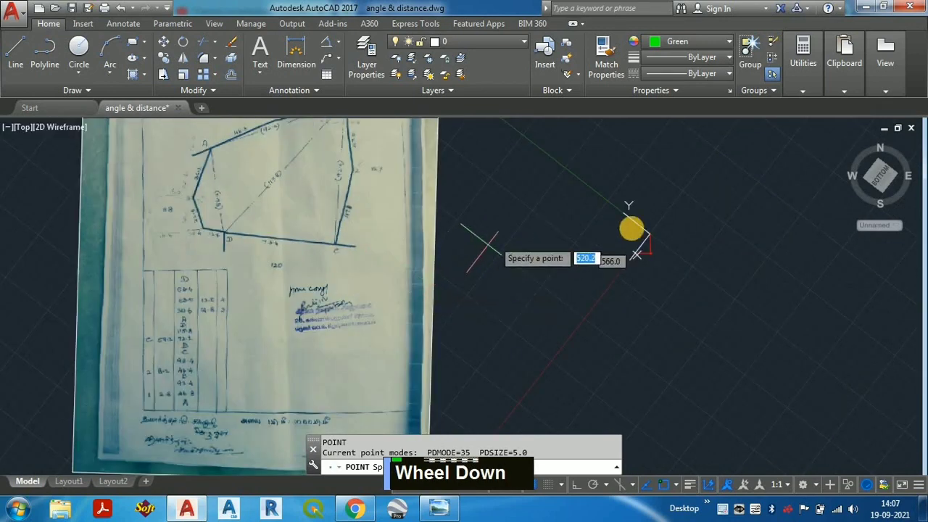
scroll(210, 366, up, 4)
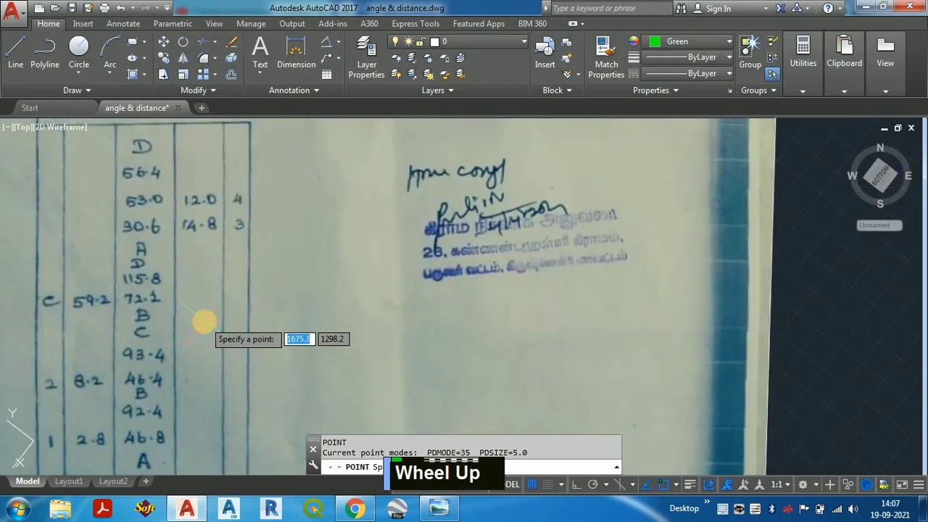
scroll(174, 315, down, 2)
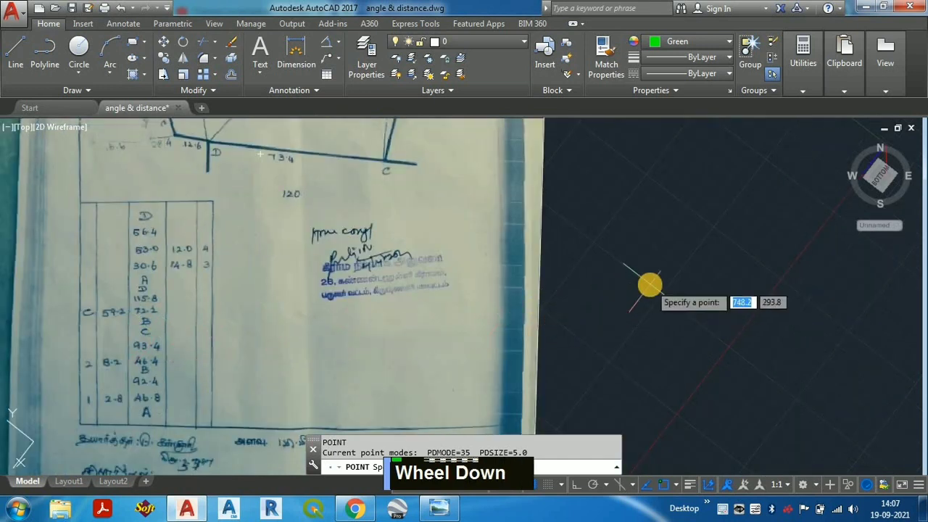
text(7)
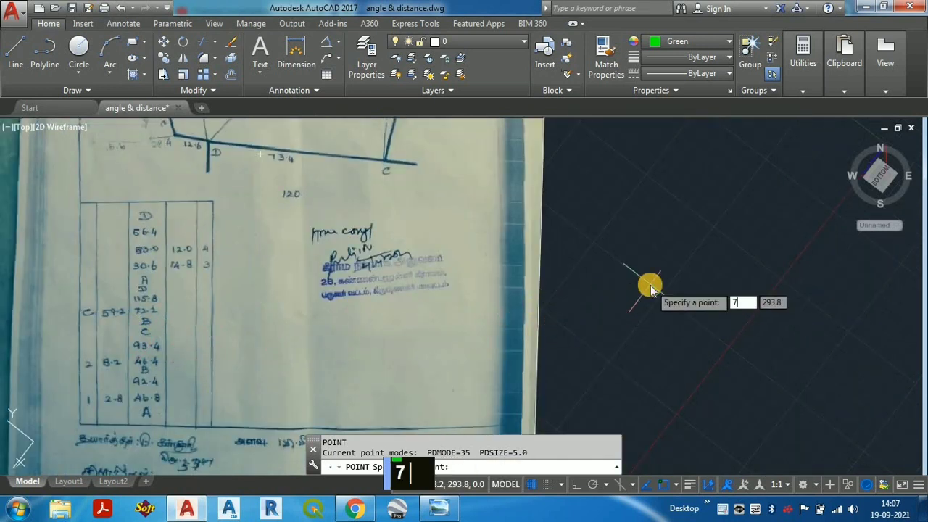
text(2.2)
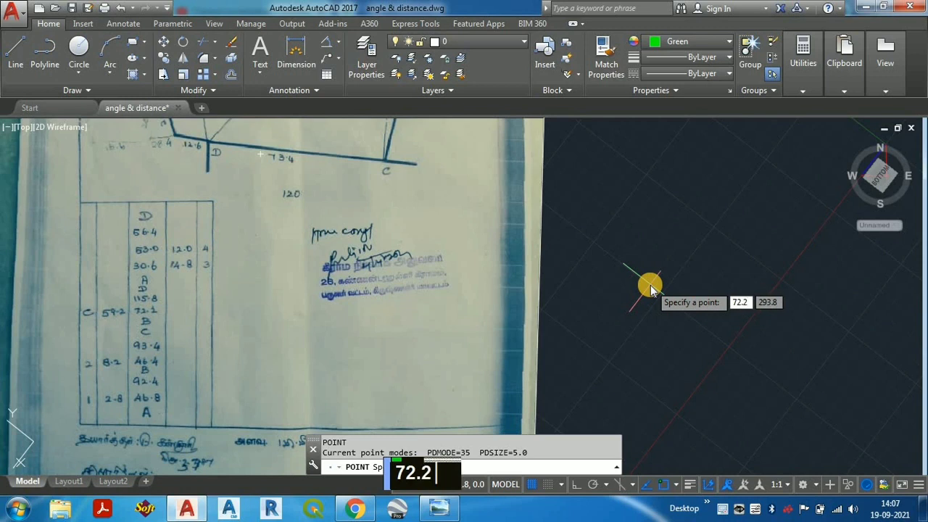
key(Tab)
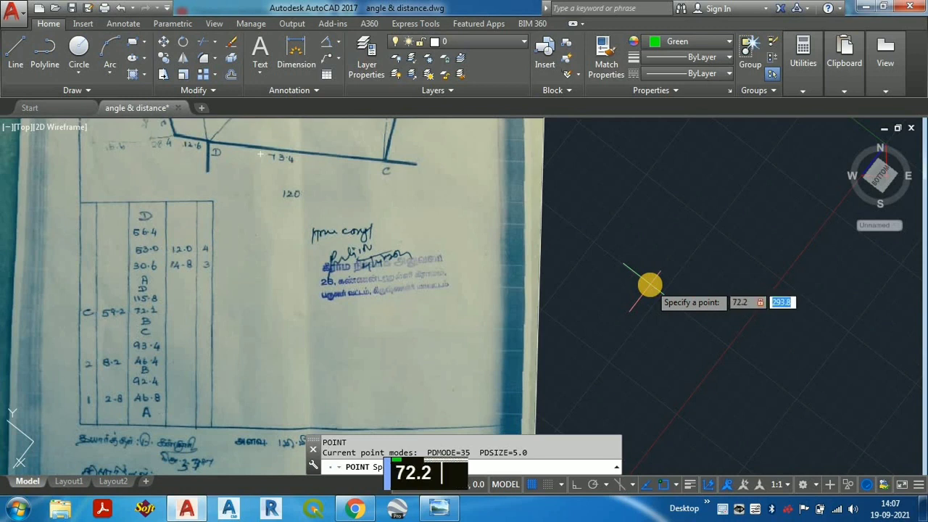
text(59.2)
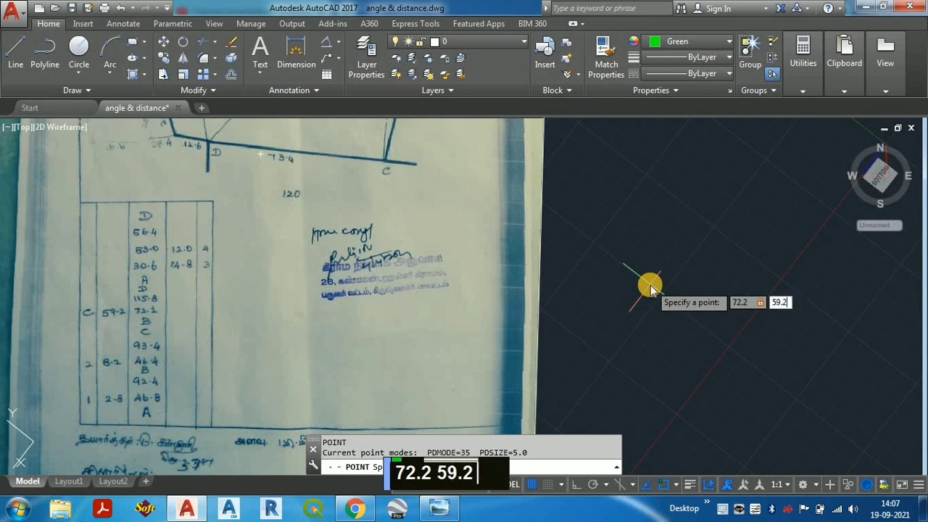
key(Return)
scroll(650, 285, down, 2)
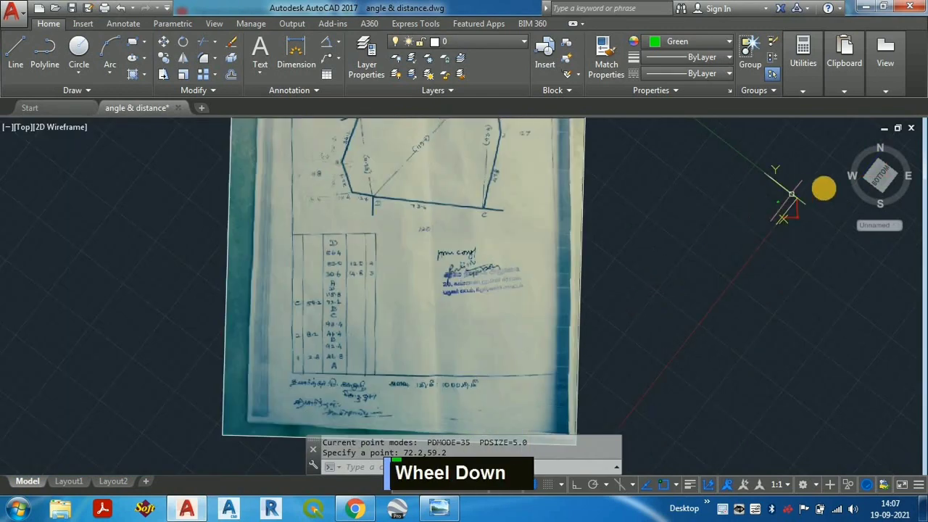
scroll(825, 186, up, 5)
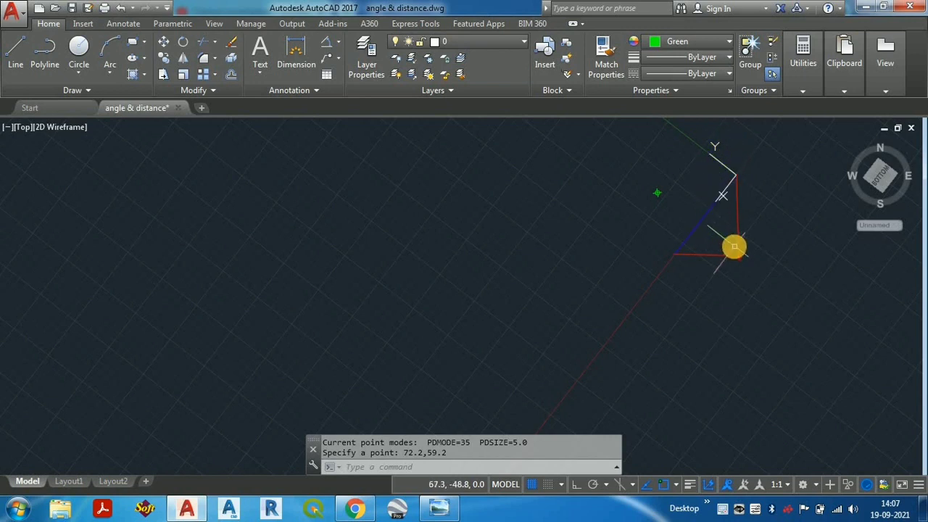
click(671, 181)
key(Escape)
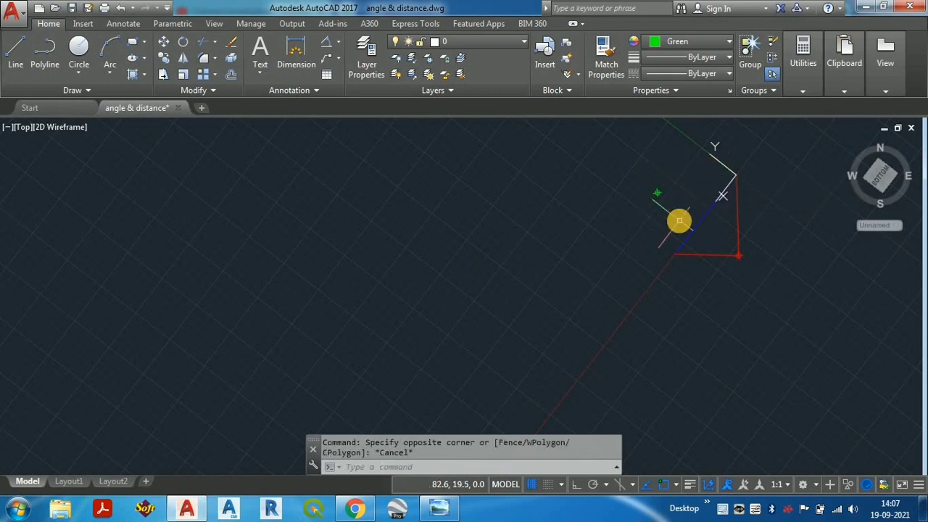
- Place a green point at coordinates 72.2,-59.2 in the current UCS to plot point C with a negative offset
text(po)
key(Return)
scroll(684, 222, down, 2)
scroll(500, 272, down, 2)
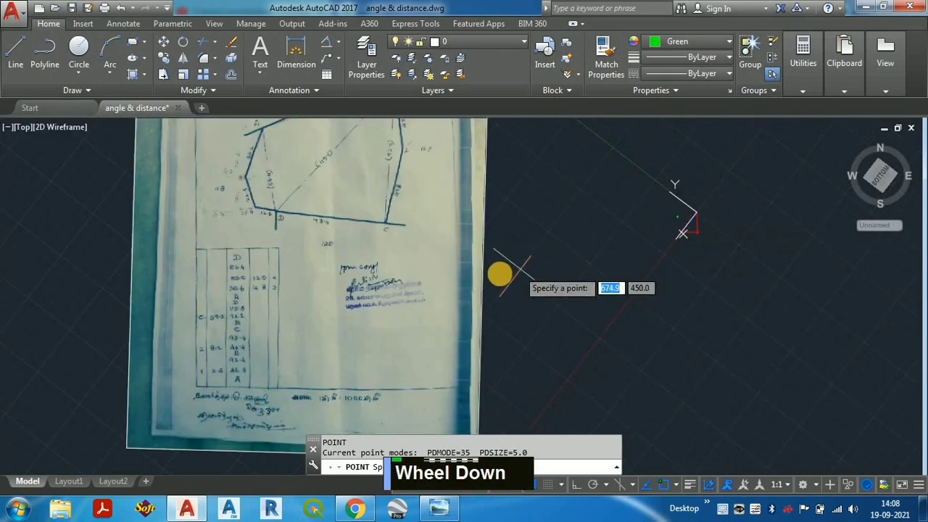
scroll(301, 362, up, 3)
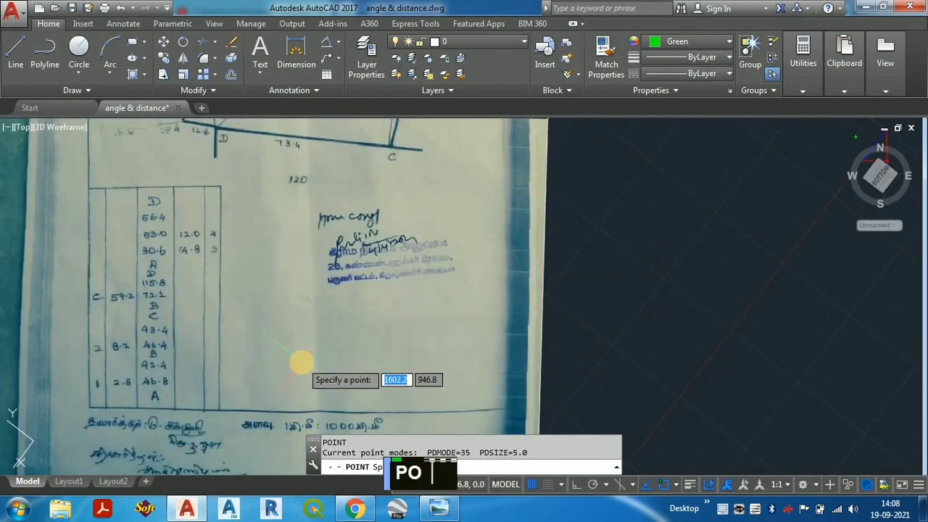
text(72.2)
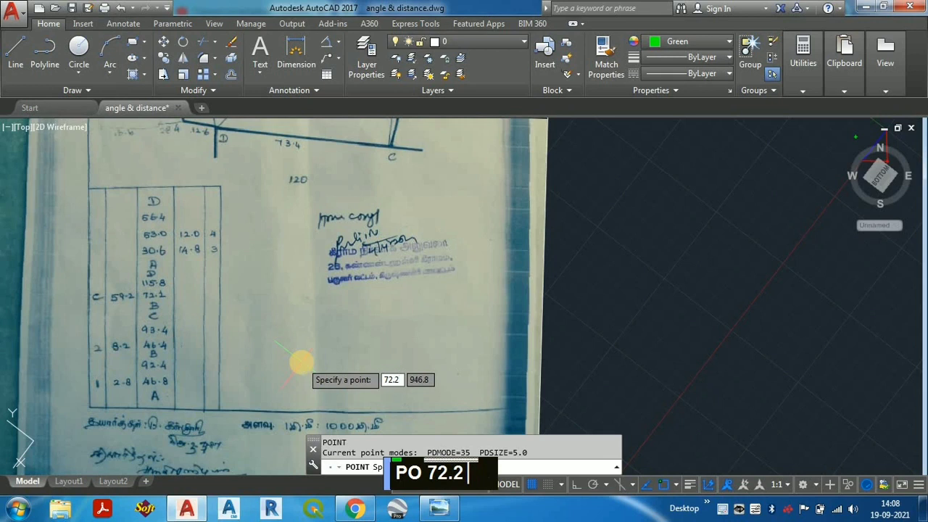
key(Tab)
text(5)
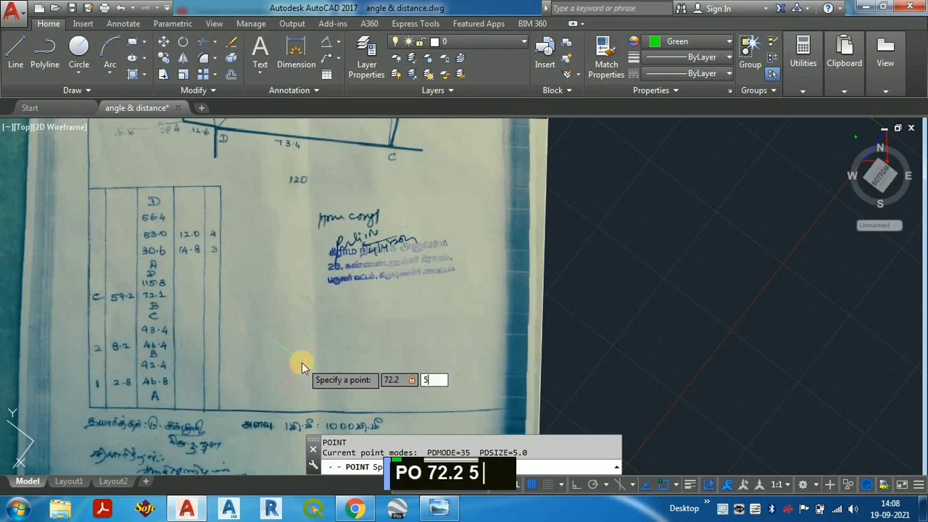
text(9.2)
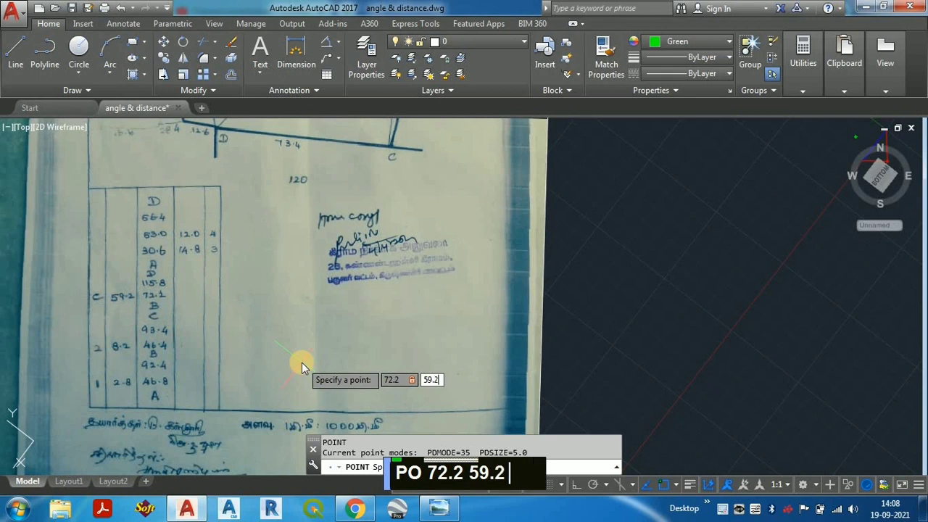
text(-)
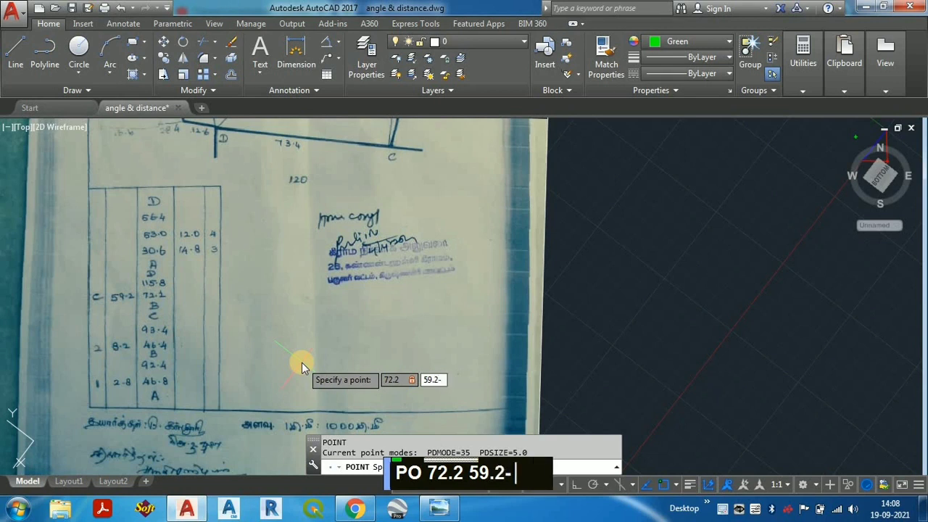
key(BackSpace)
key(Left)
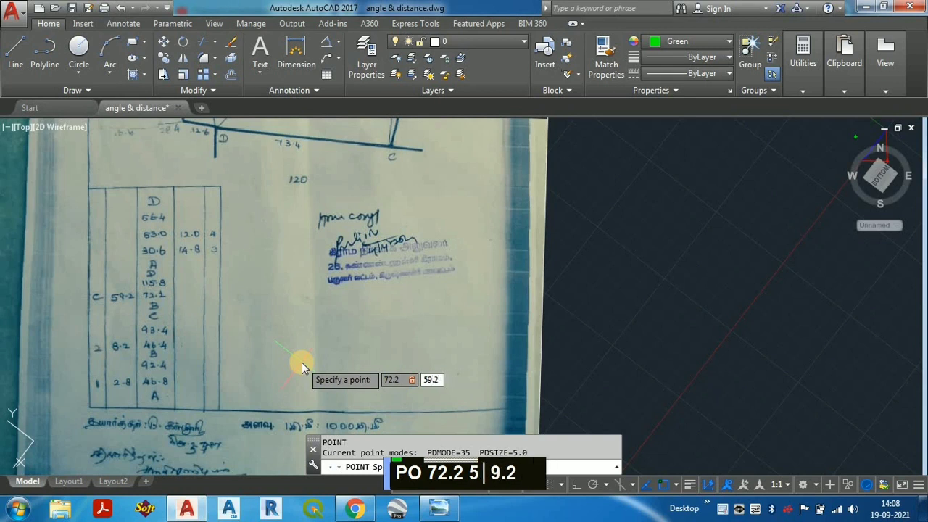
text(-)
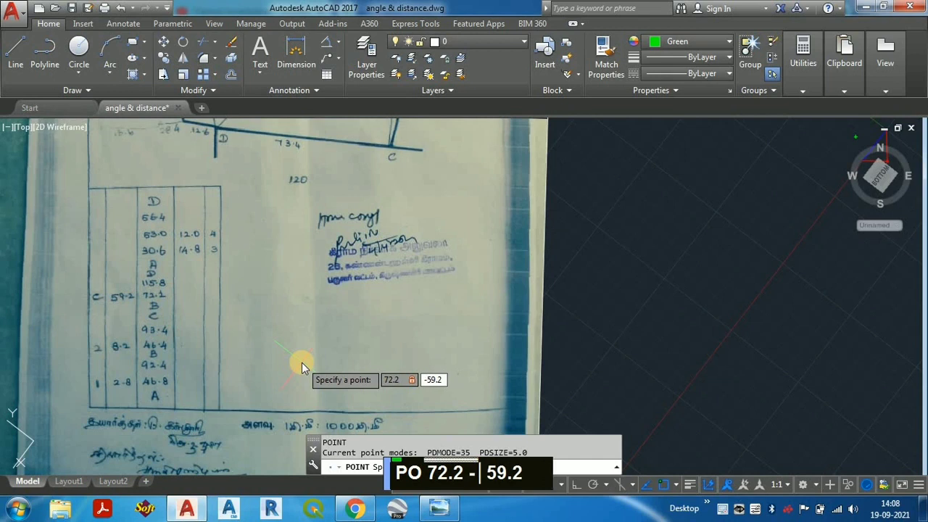
key(Return)
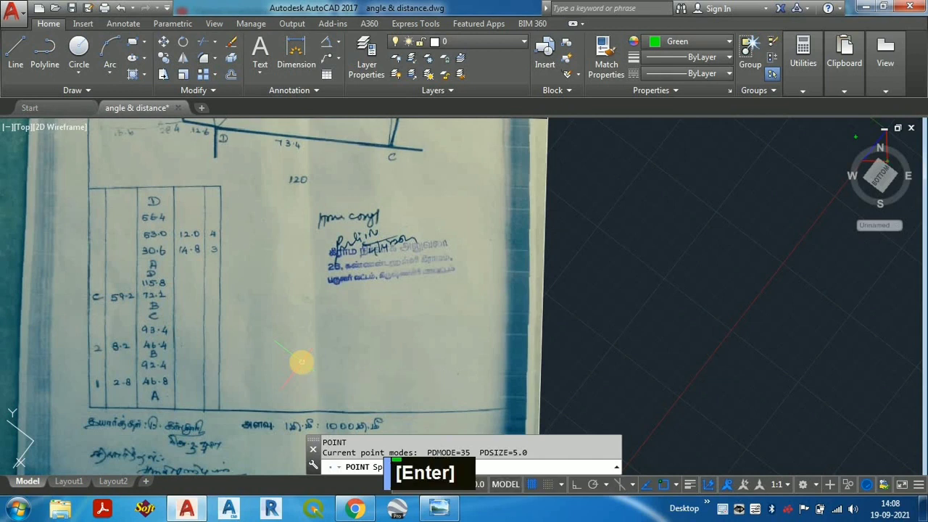
scroll(303, 357, down, 3)
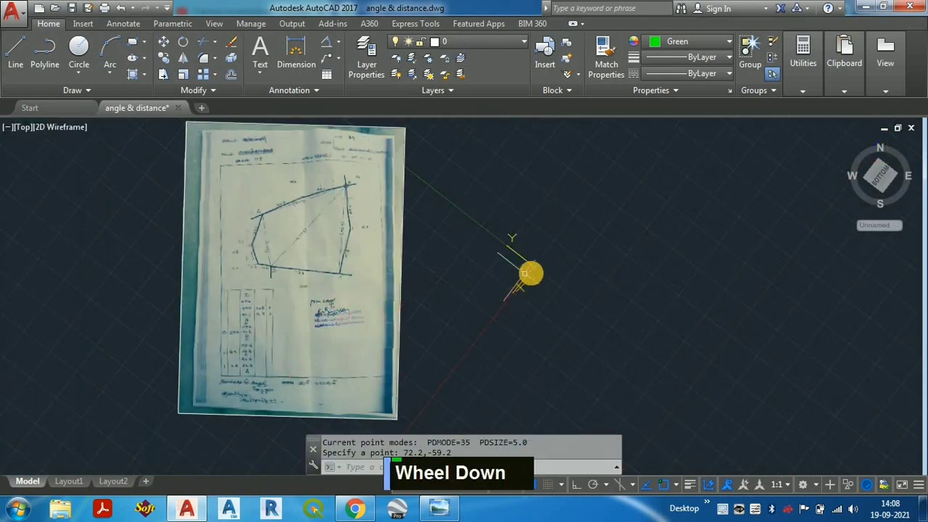
scroll(539, 286, up, 5)
scroll(535, 293, up, 3)
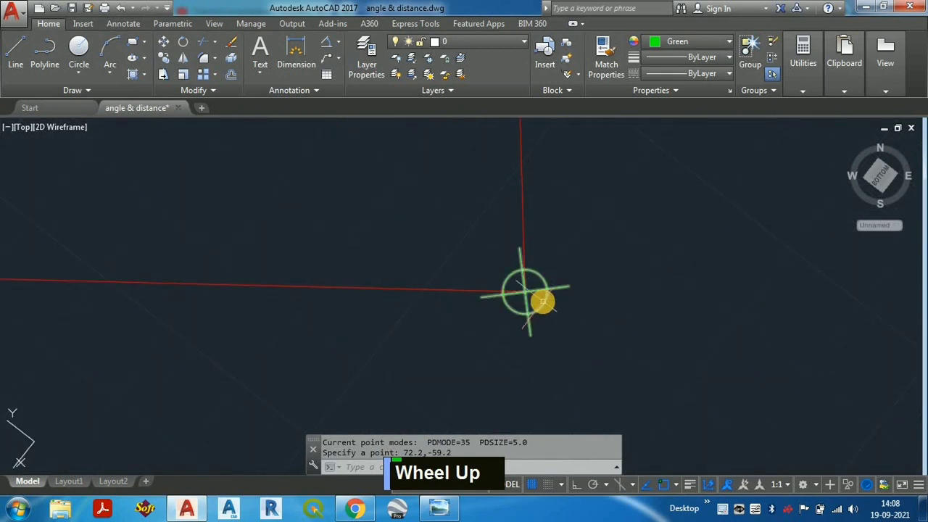
- Erase the green point lying on the upper-left side of the blue diagonal
scroll(541, 303, down, 3)
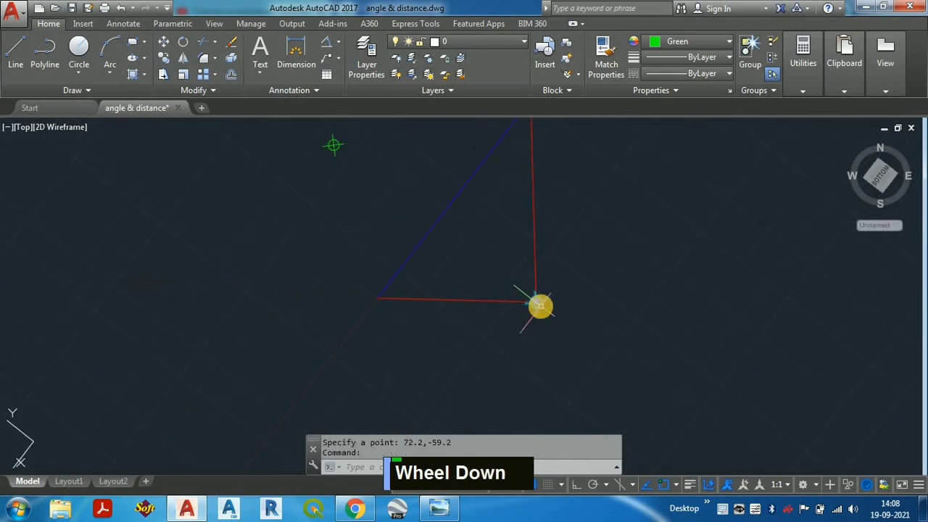
key(Escape)
text(E)
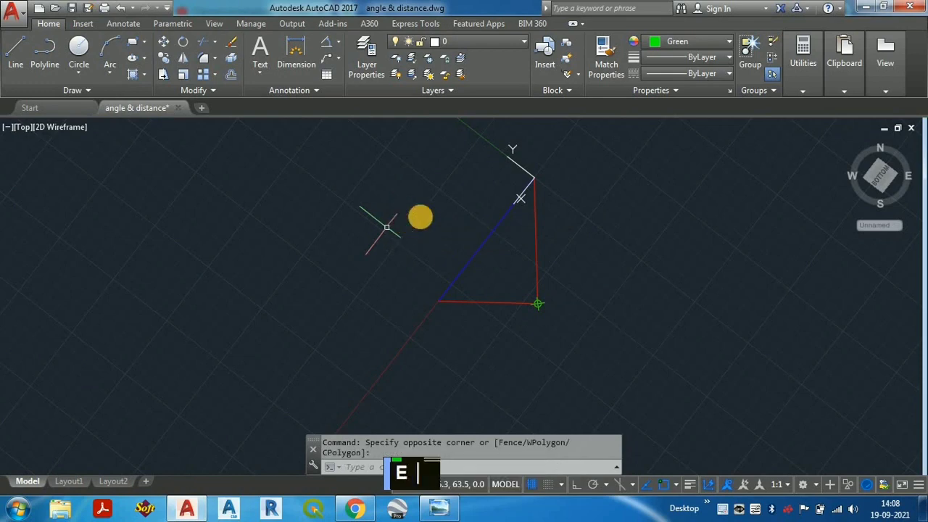
key(Return)
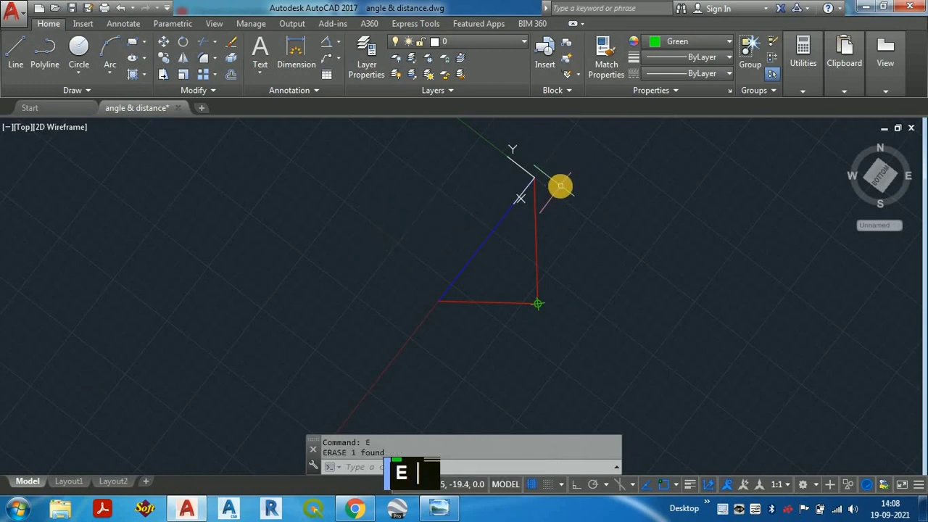
- Check side BC and its table entries on the scanned sketch, and explode the red polyline running through point C
scroll(558, 189, down, 3)
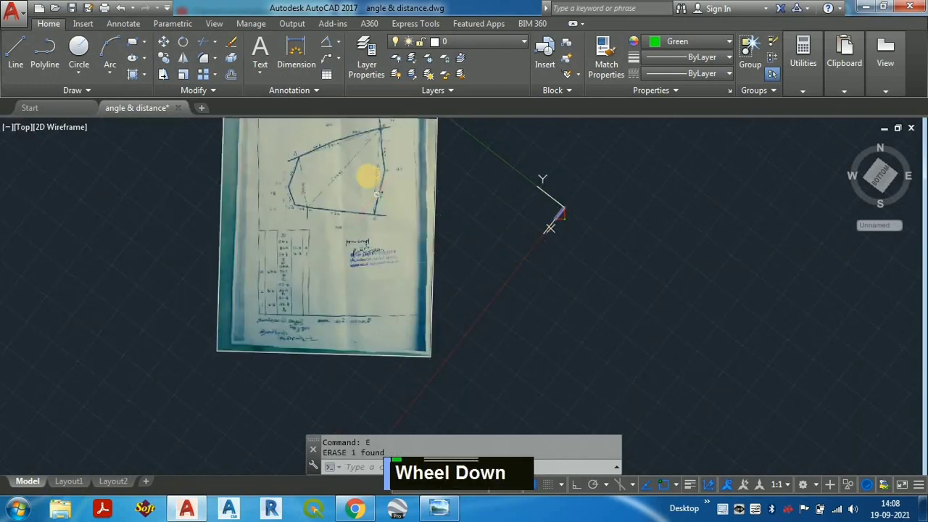
scroll(392, 171, up, 6)
scroll(394, 177, down, 3)
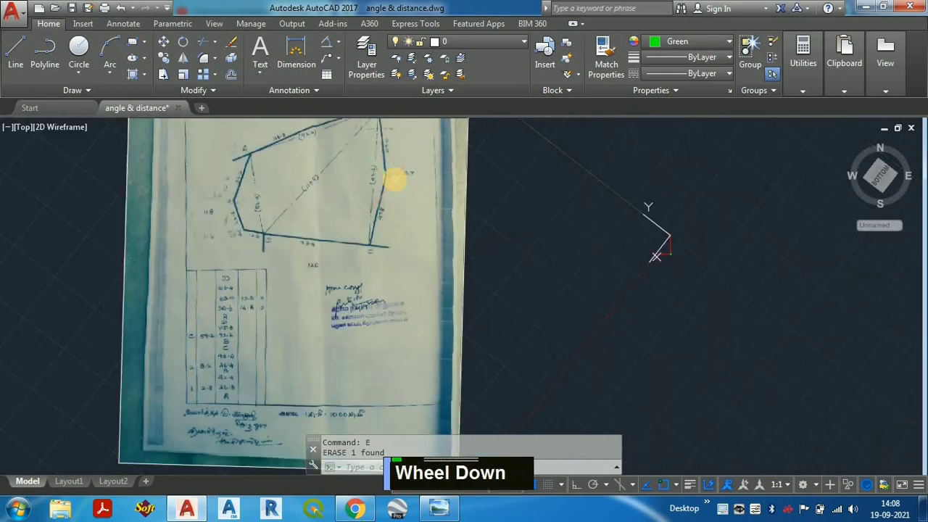
text(E)
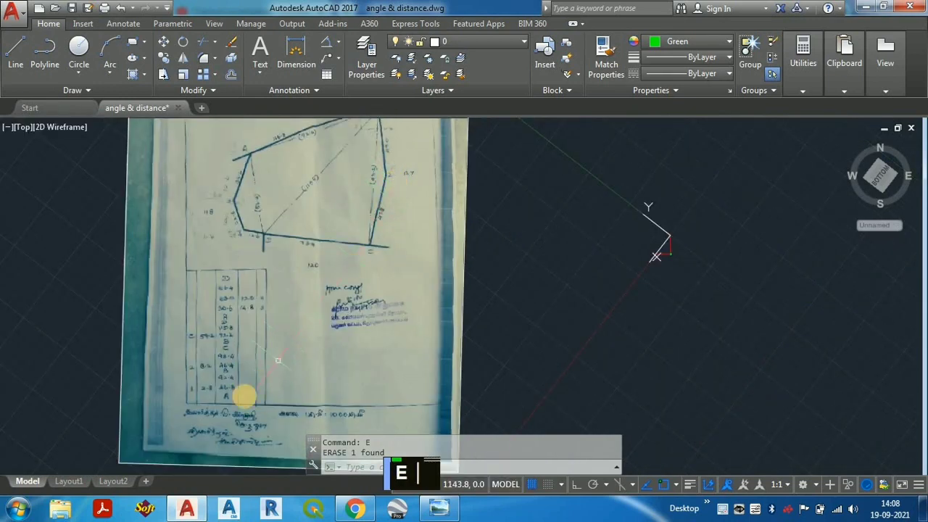
scroll(244, 395, up, 2)
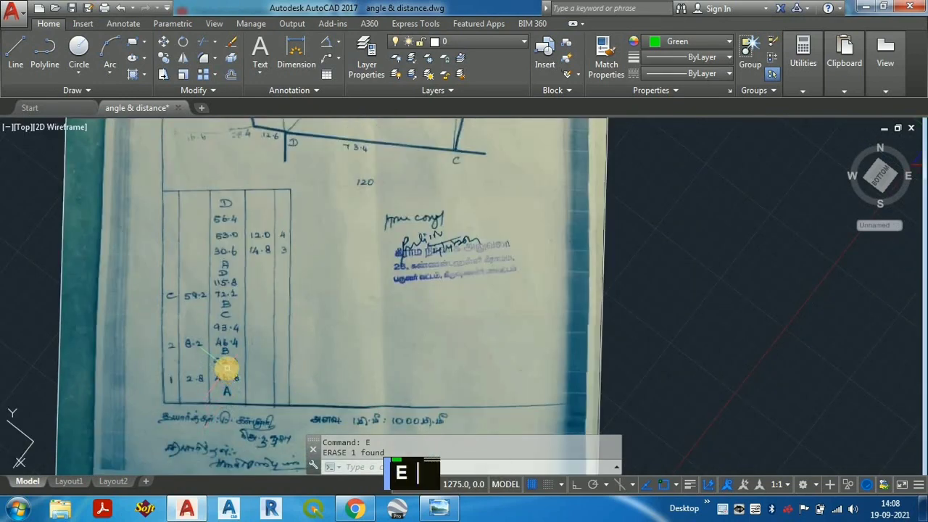
scroll(239, 356, down, 3)
scroll(496, 289, up, 4)
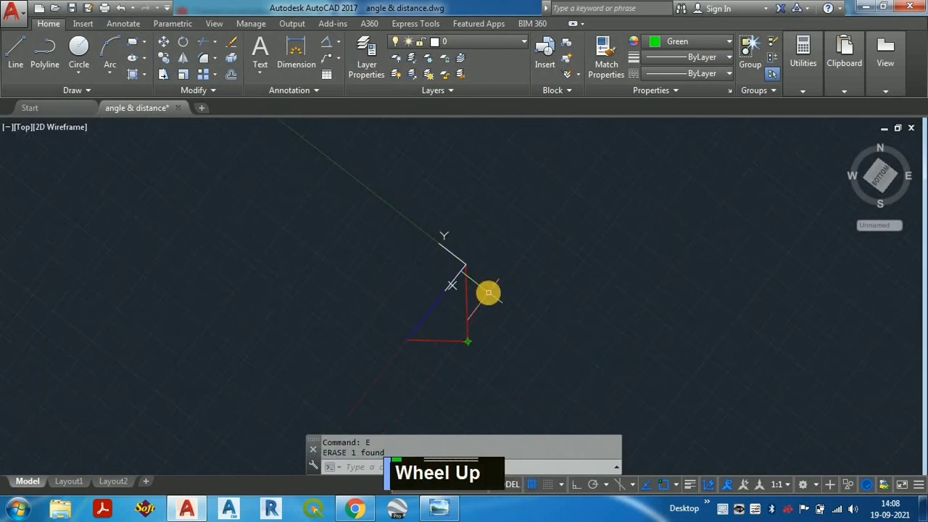
click(467, 299)
scroll(484, 293, up, 2)
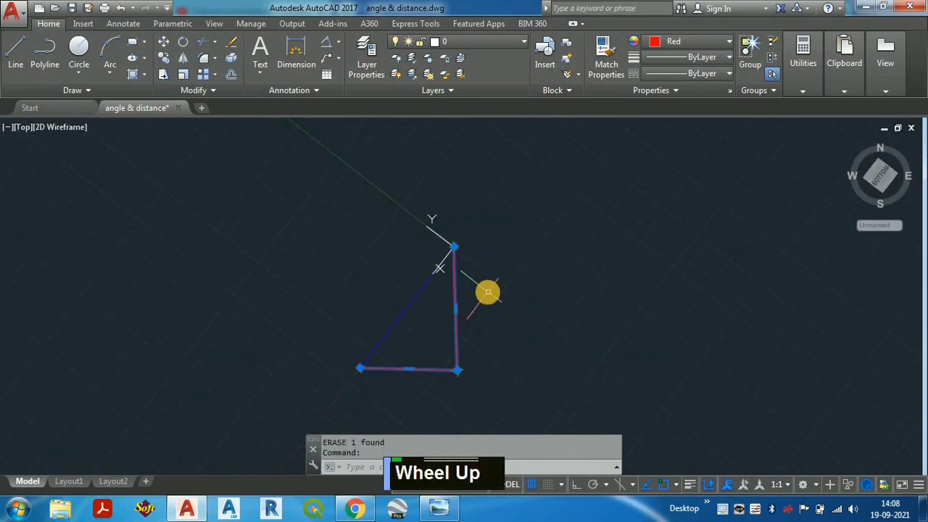
text(X)
key(space)
- Match the blue diagonal's properties onto the near-vertical red line between the diagonal's upper end and point C
text(MA)
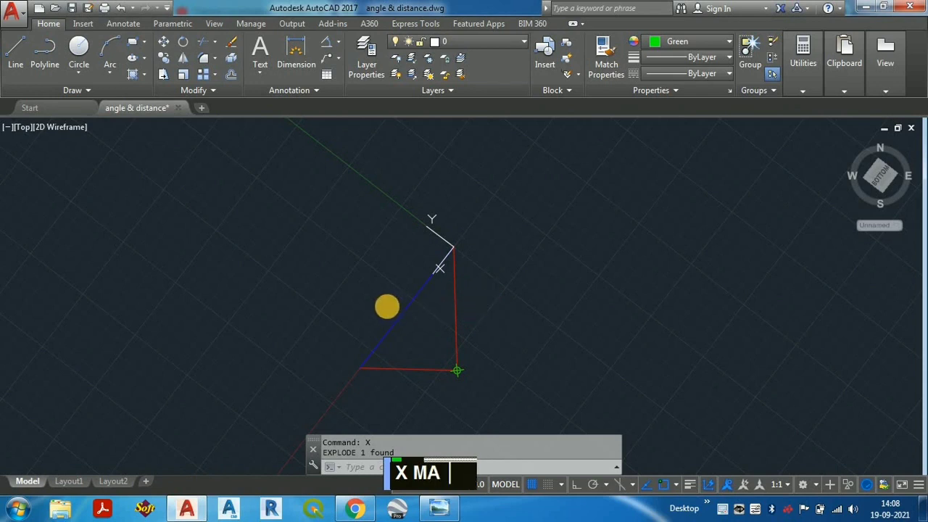
key(space)
click(456, 304)
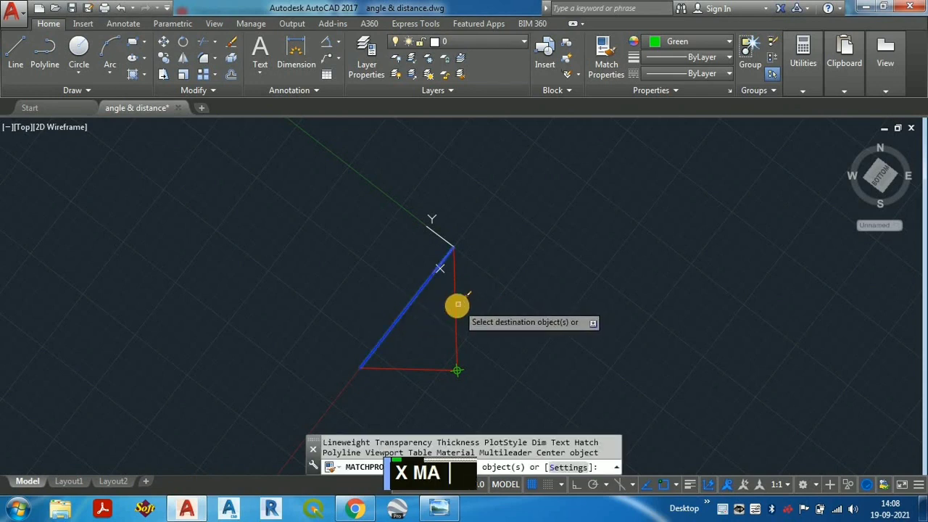
click(456, 305)
key(Escape)
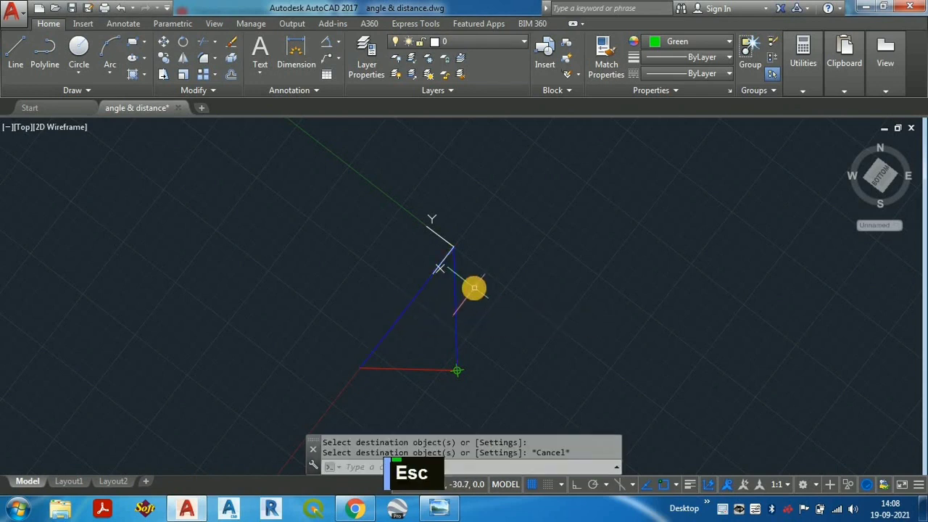
- Reset the UCS origin at the blue diagonal's upper end, with X towards green point C and Y towards the right side
text(UCS)
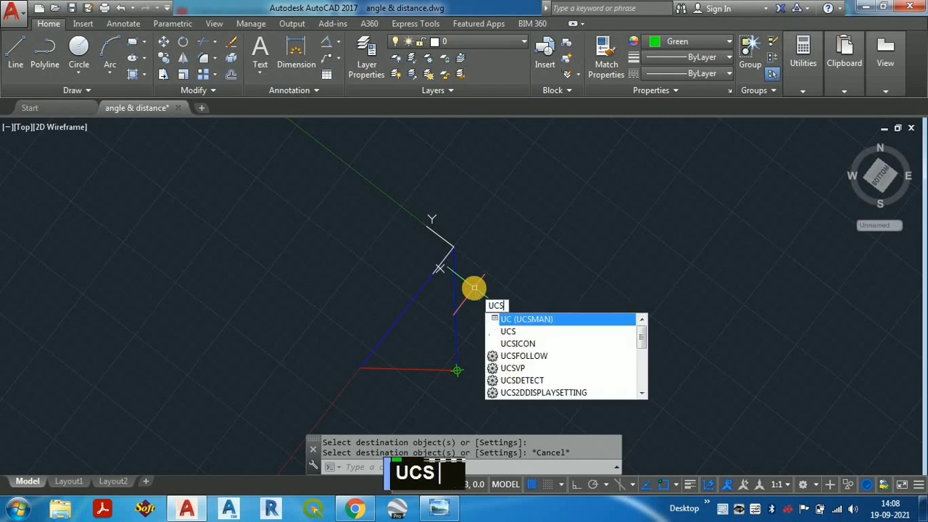
key(space)
click(450, 265)
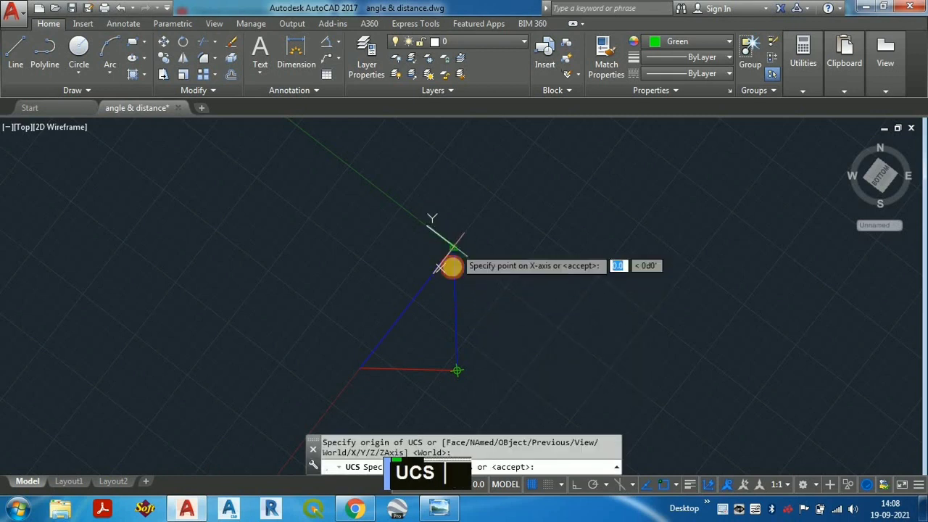
scroll(456, 374, up, 2)
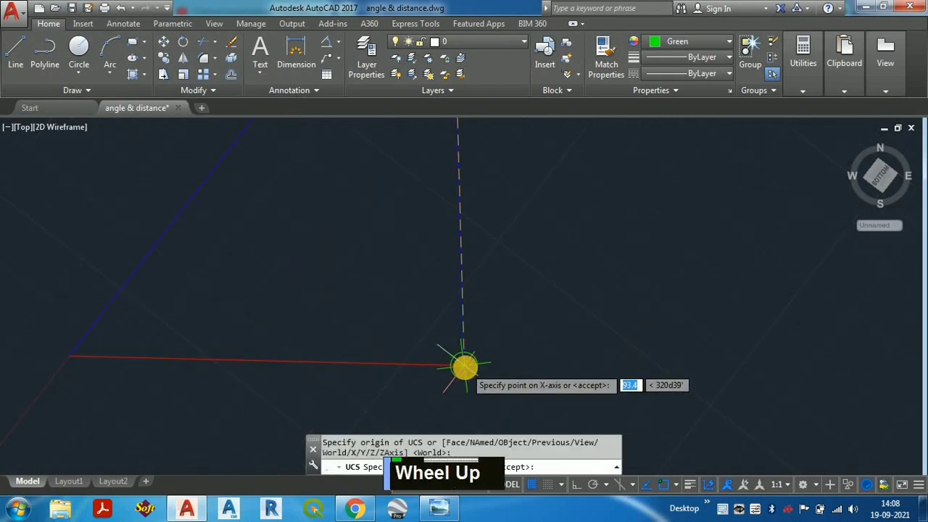
scroll(465, 368, down, 2)
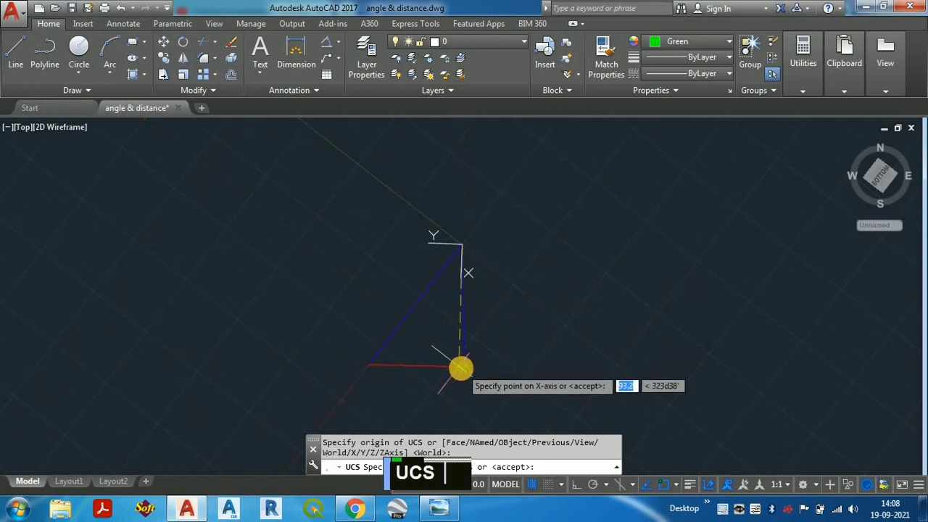
click(465, 369)
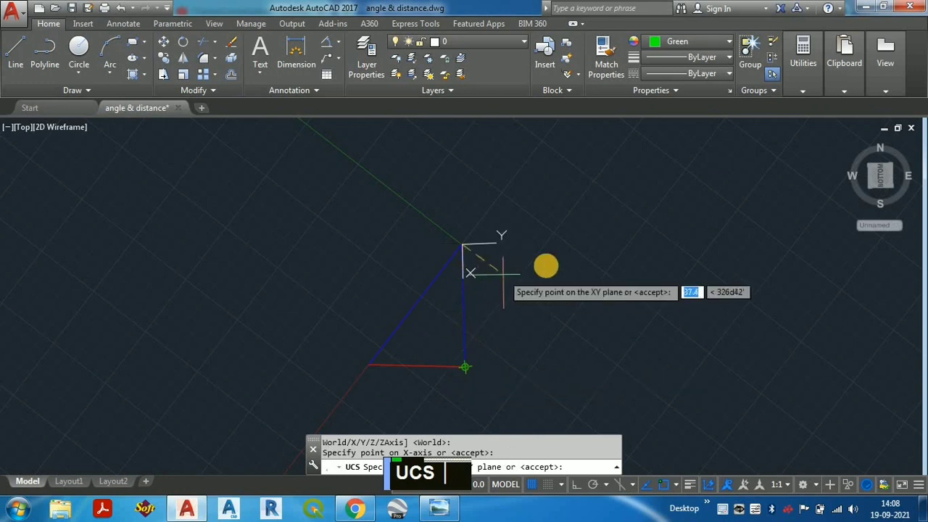
click(587, 266)
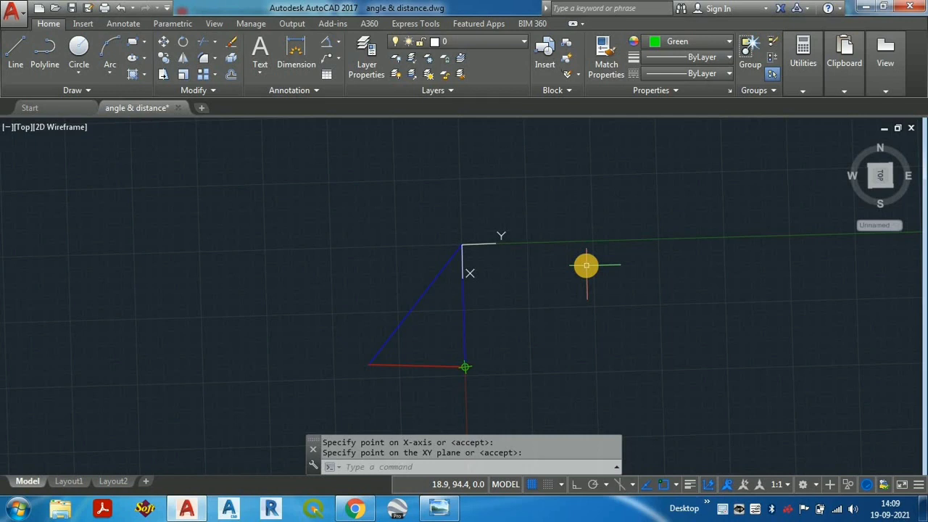
- Place boundary point 2 at X 46.4, Y 8.2 in the current UCS, using its distance and offset from the sketch table
scroll(547, 255, down, 4)
scroll(529, 274, up, 2)
text(P)
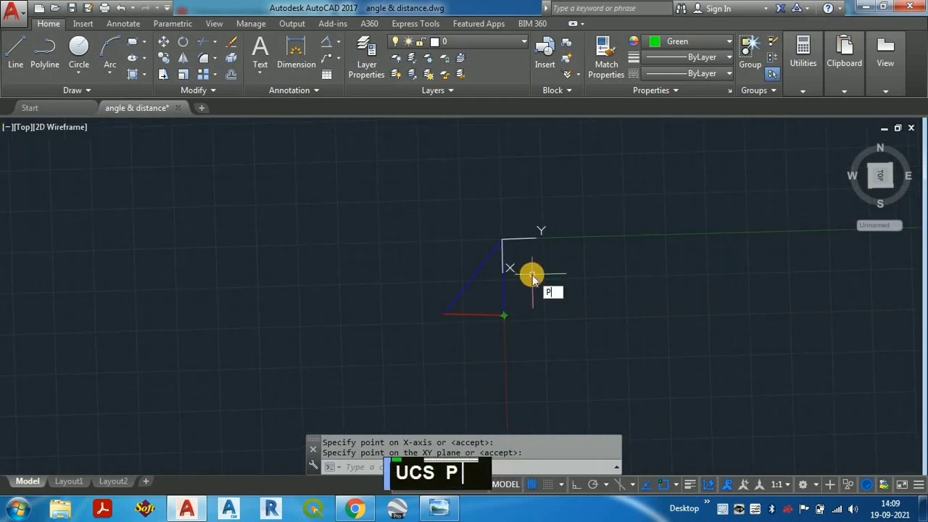
text(O)
key(Return)
scroll(568, 280, down, 5)
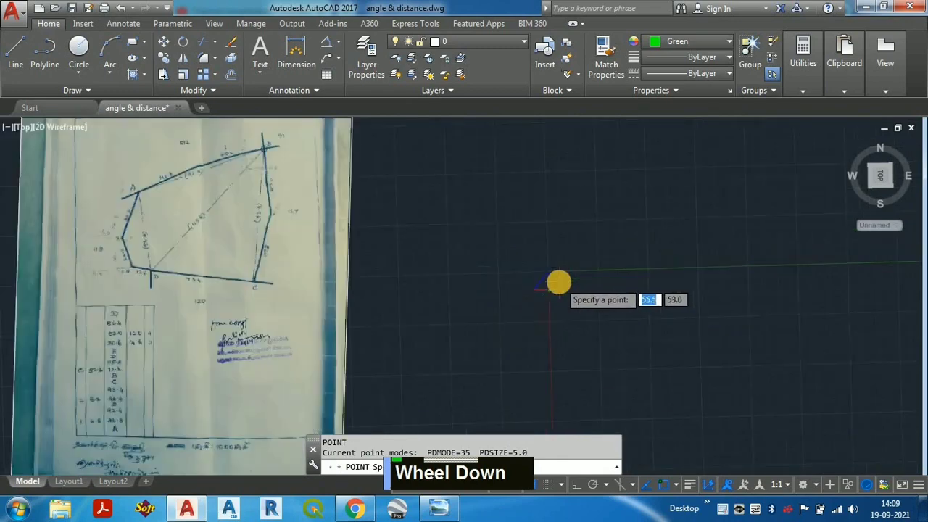
scroll(290, 370, up, 5)
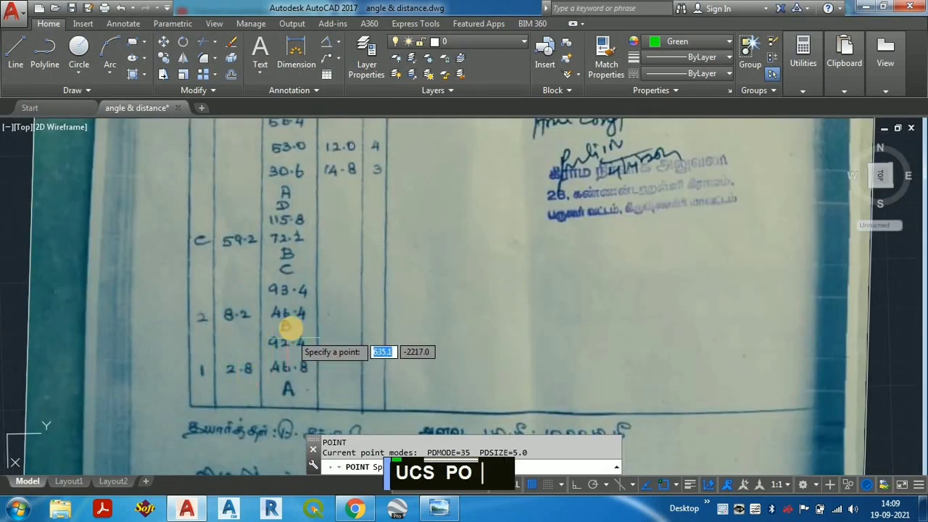
scroll(301, 324, up, 2)
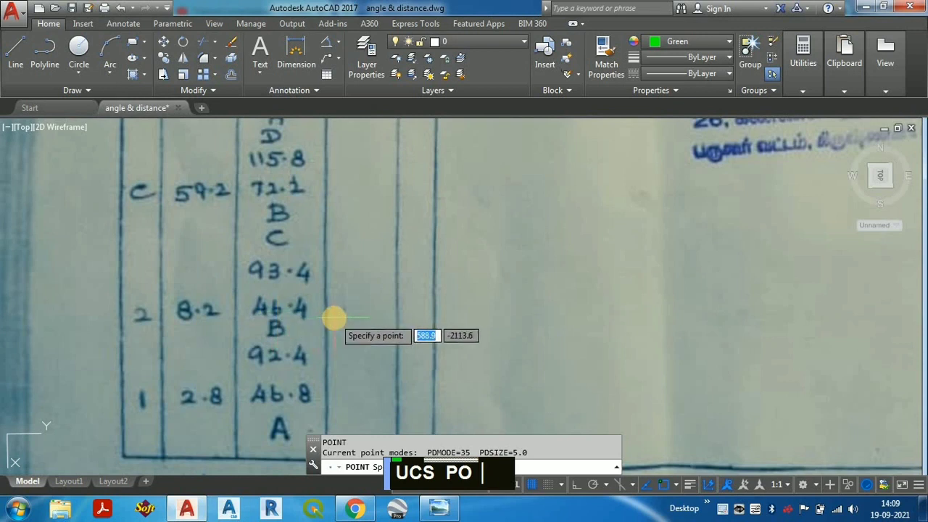
text(46.4)
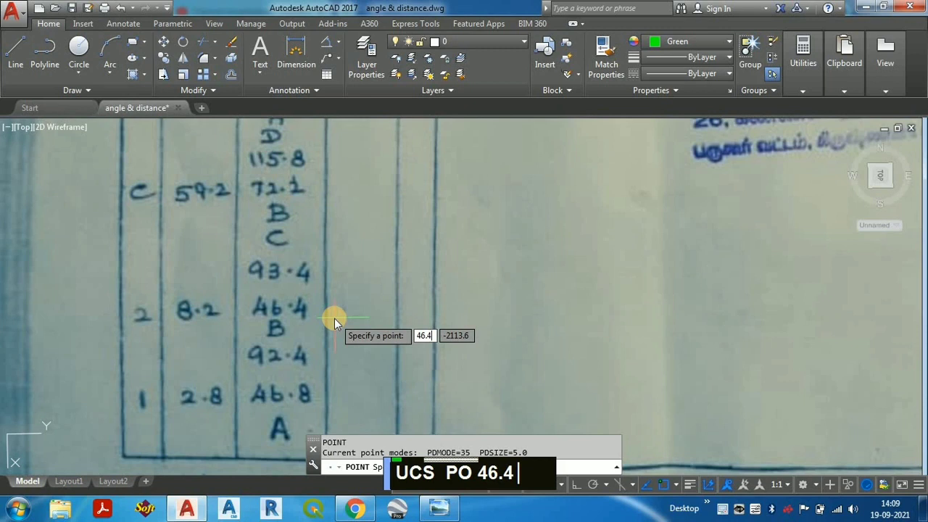
key(Tab)
text(8.2)
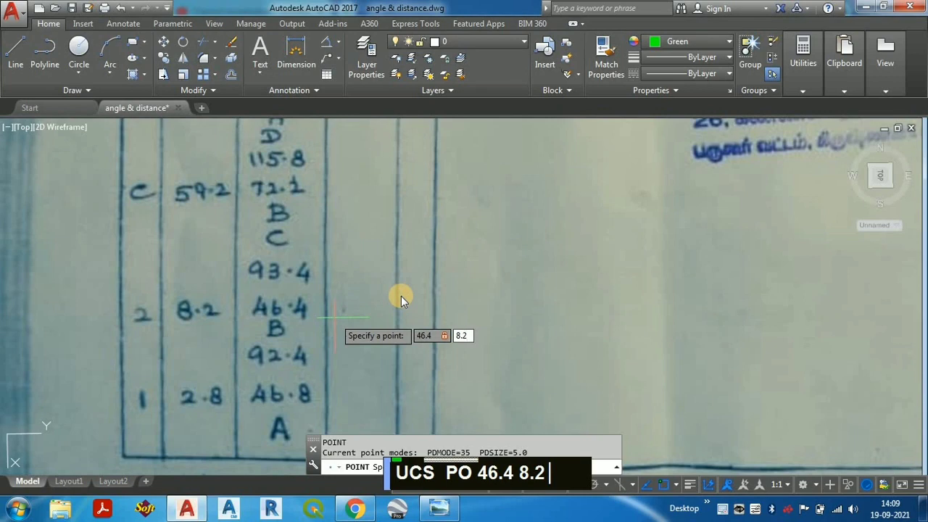
key(Return)
- Draw a polyline from the blue diagonal's upper end through the new boundary point to the green point at C
scroll(297, 340, down, 5)
scroll(410, 314, up, 10)
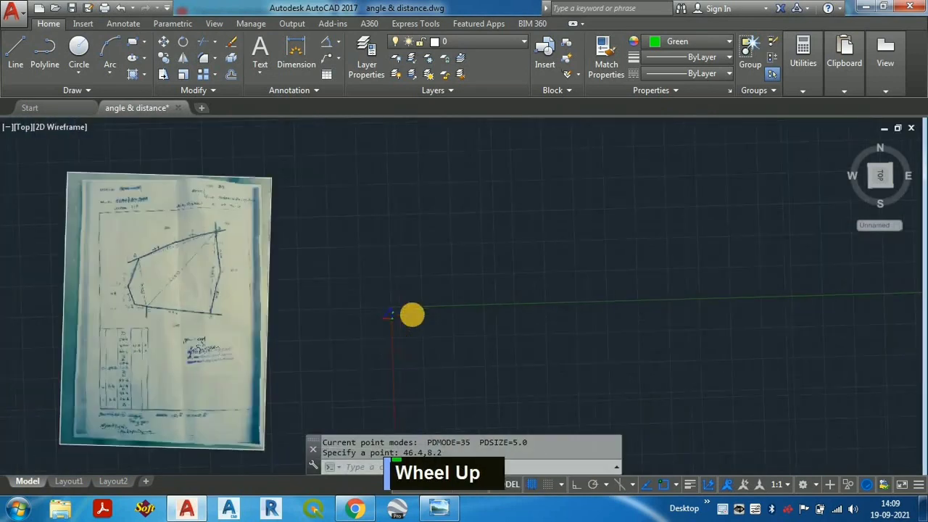
scroll(328, 319, up, 2)
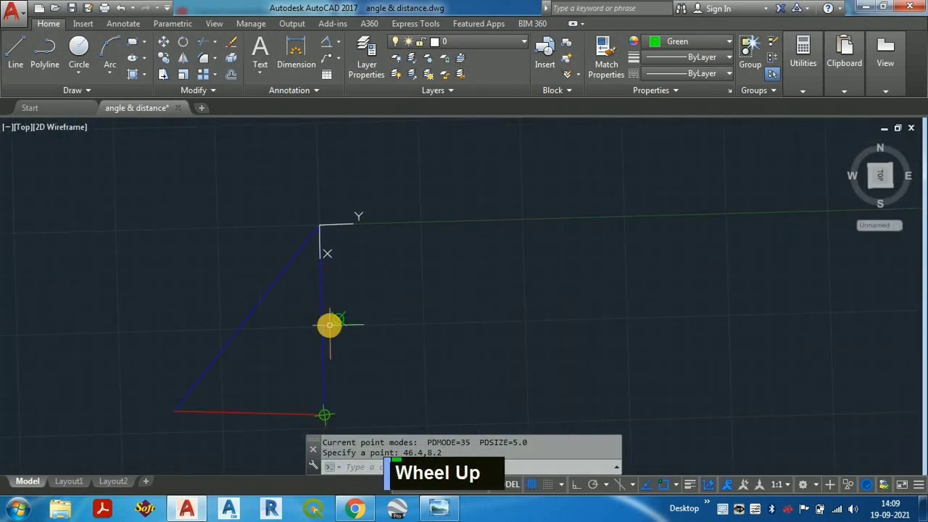
text(PL)
key(Return)
click(320, 224)
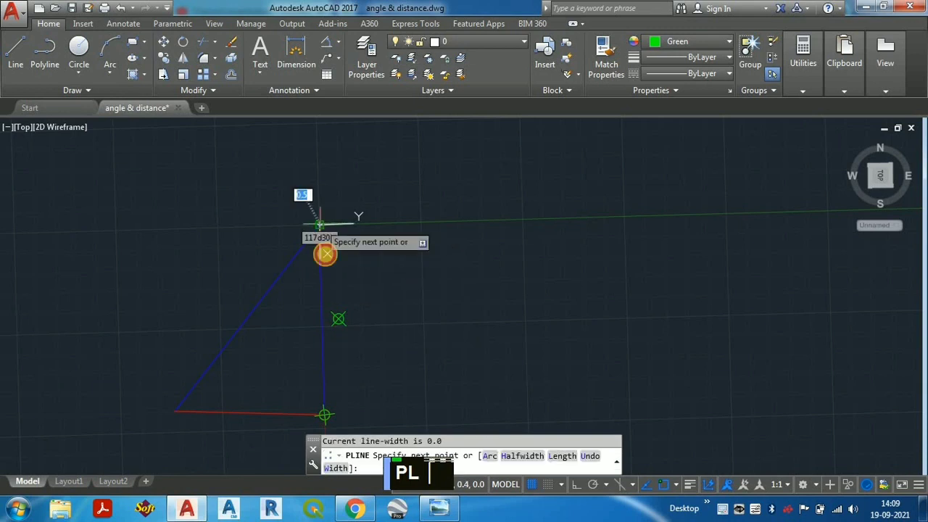
scroll(335, 323, up, 3)
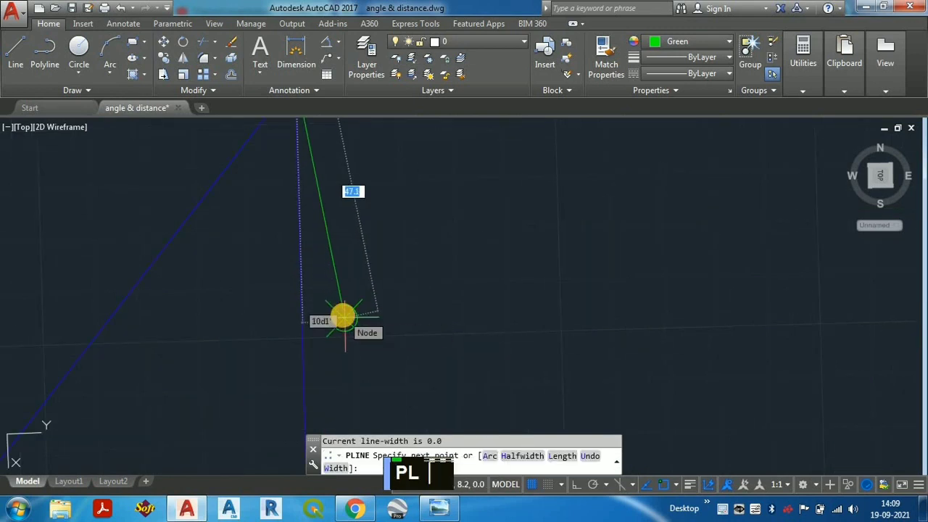
click(345, 317)
scroll(363, 261, down, 2)
scroll(359, 319, up, 4)
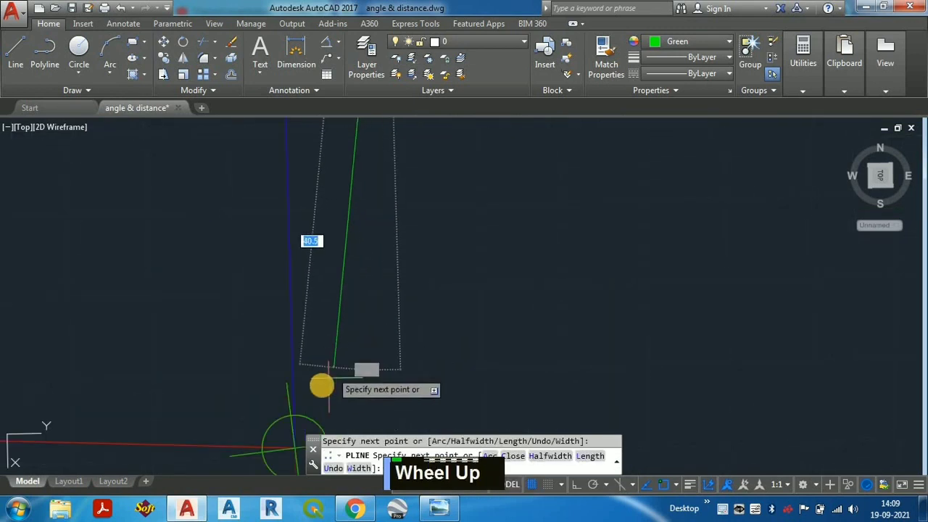
scroll(327, 325, down, 2)
scroll(306, 399, up, 2)
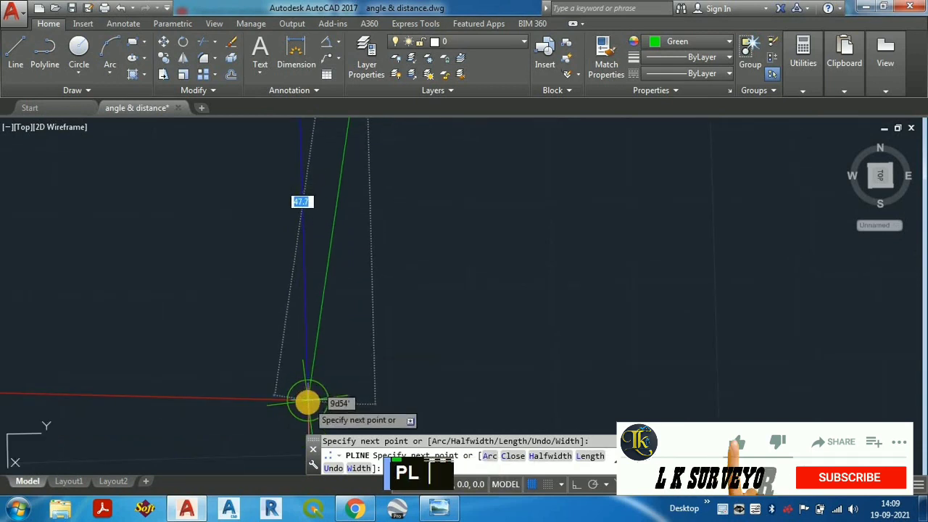
scroll(387, 304, down, 2)
scroll(372, 321, up, 2)
key(Escape)
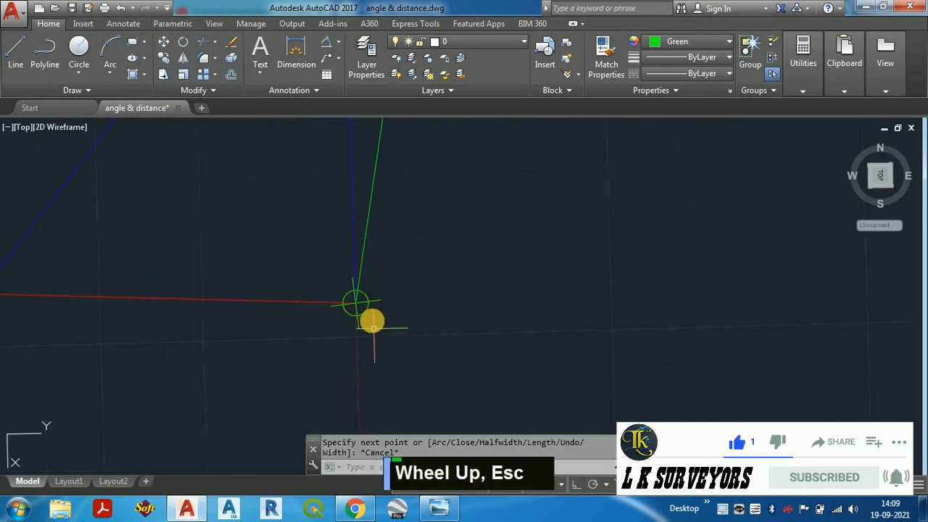
- Check the side lengths B-2 and 2-C written on the scanned sketch against the two segments of the new green polyline
scroll(348, 301, down, 3)
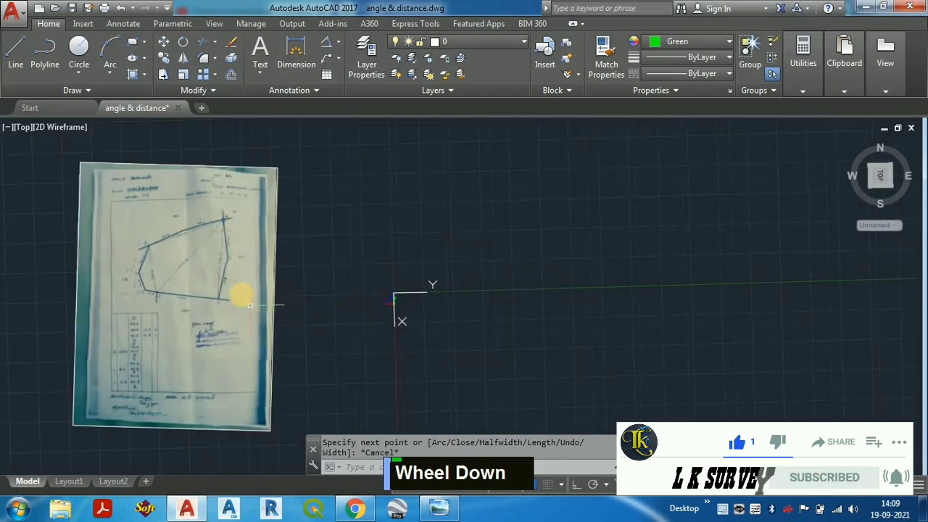
scroll(221, 287, up, 2)
scroll(221, 287, up, 3)
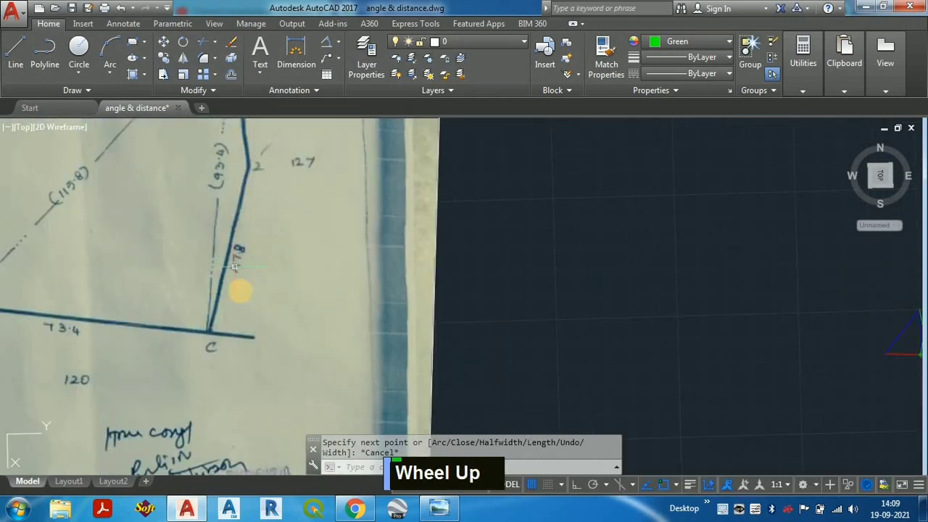
scroll(242, 293, down, 2)
scroll(249, 180, up, 2)
scroll(234, 213, down, 1)
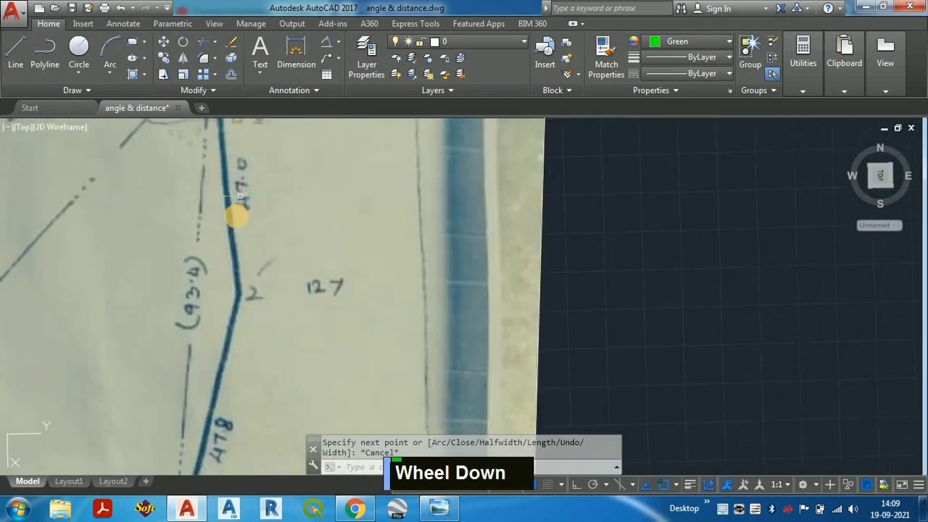
scroll(392, 235, down, 3)
scroll(403, 268, up, 2)
scroll(395, 267, up, 5)
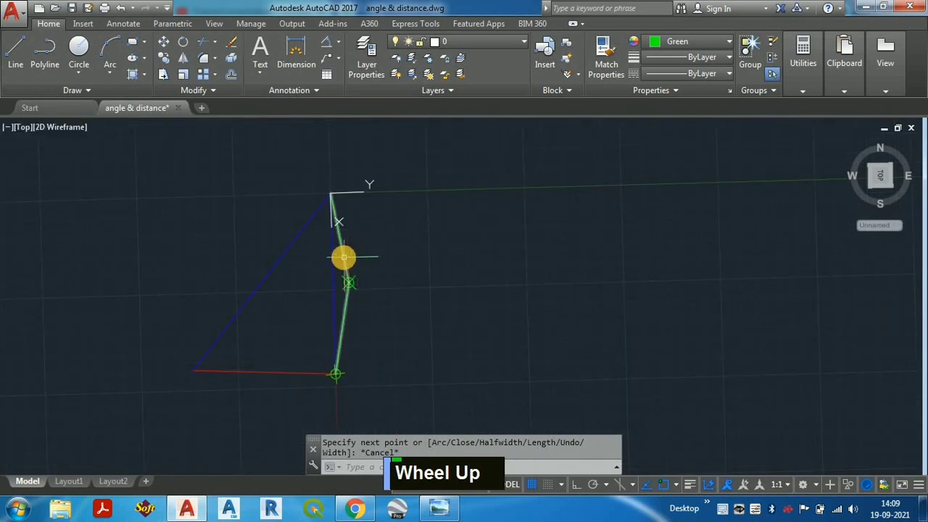
click(344, 258)
mouse_move(350, 283)
key(Escape)
key(Escape)
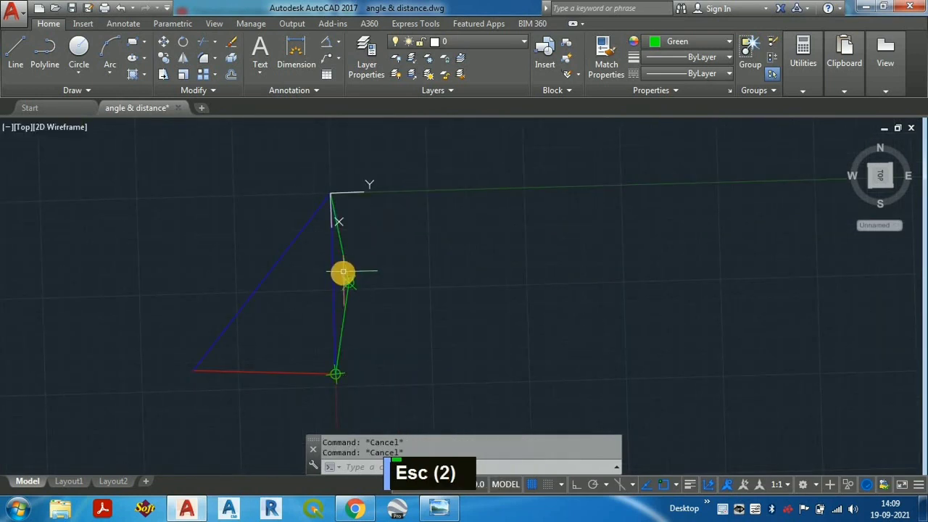
- Match the properties of the red base line onto the green polyline running through boundary point 2
text(ma)
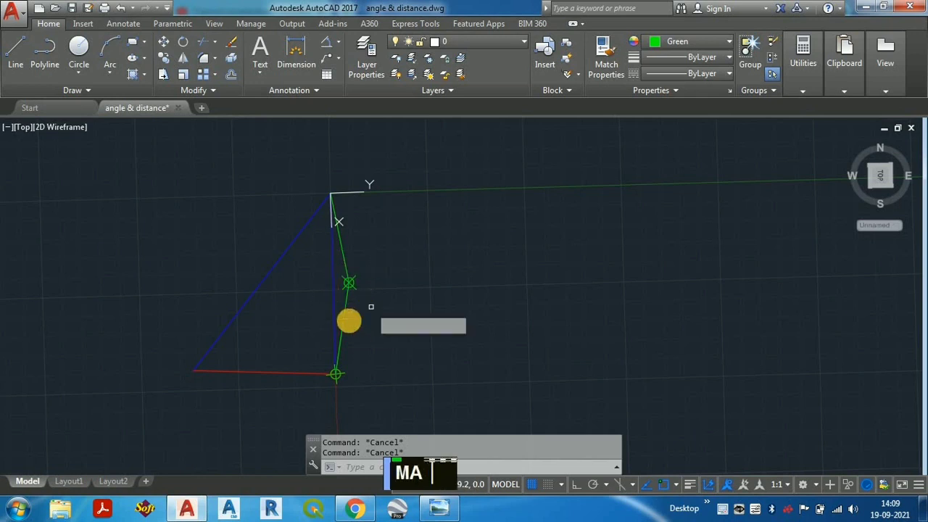
key(space)
click(304, 372)
click(338, 327)
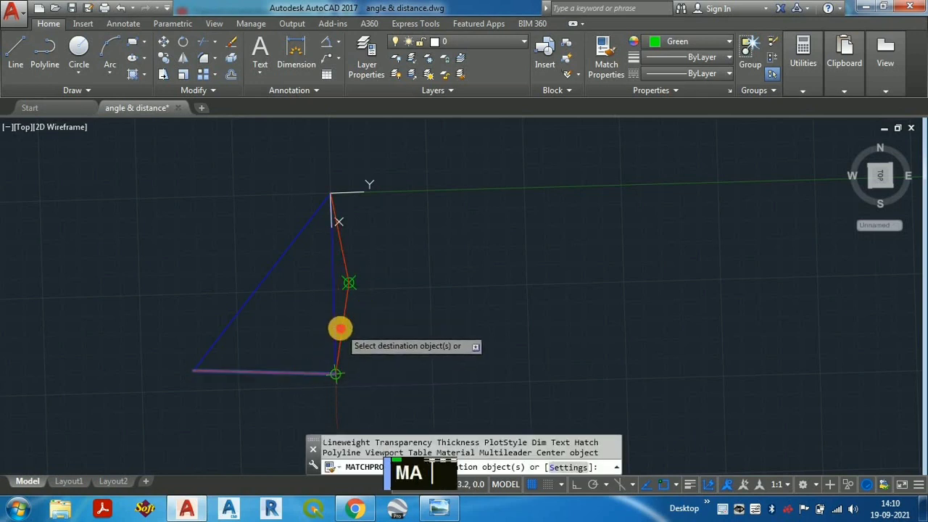
key(Escape)
- Set the point size to 2.5 absolute units in the point style settings
text(ddp)
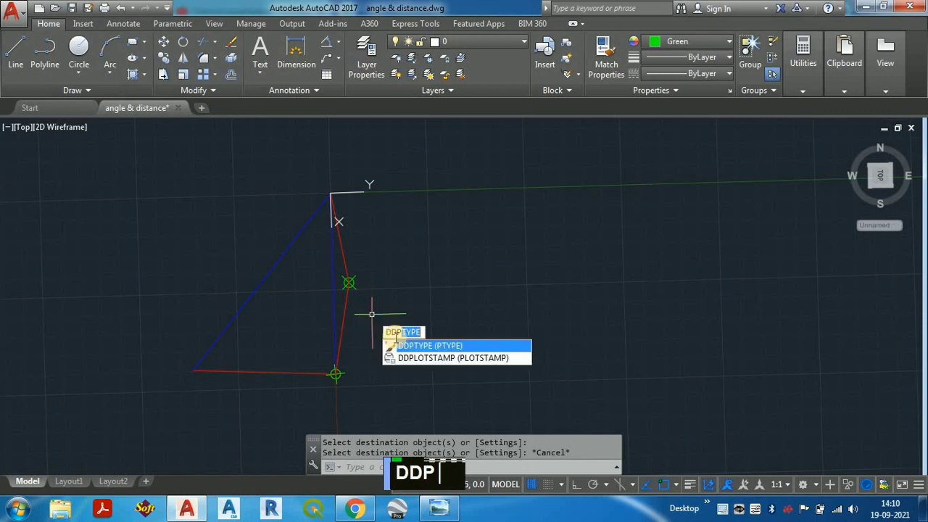
click(427, 347)
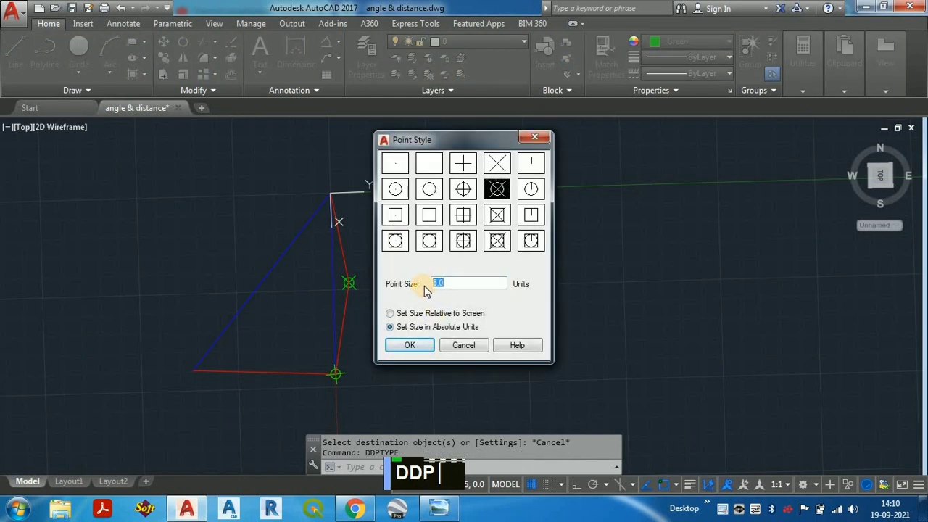
text(2.5)
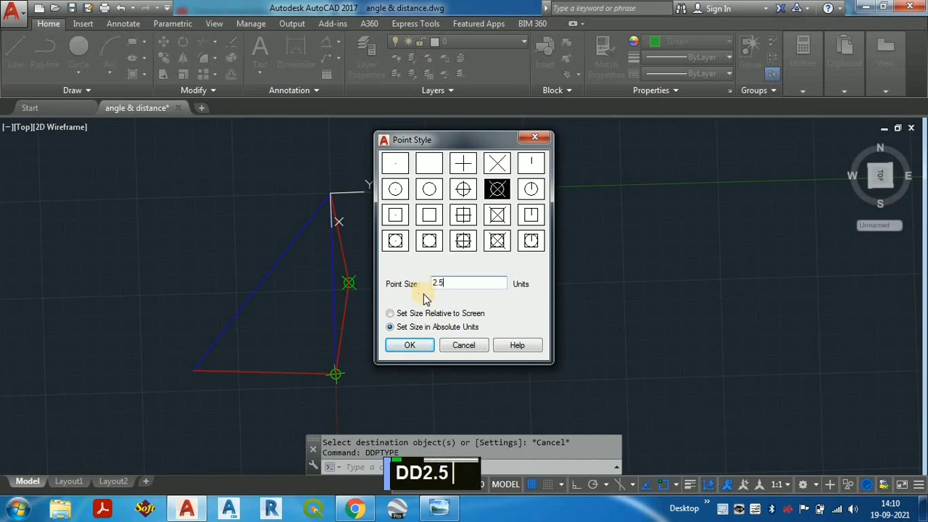
click(411, 345)
- Erase the green point at corner C, where the red base line meets the boundary polyline
scroll(335, 375, up, 5)
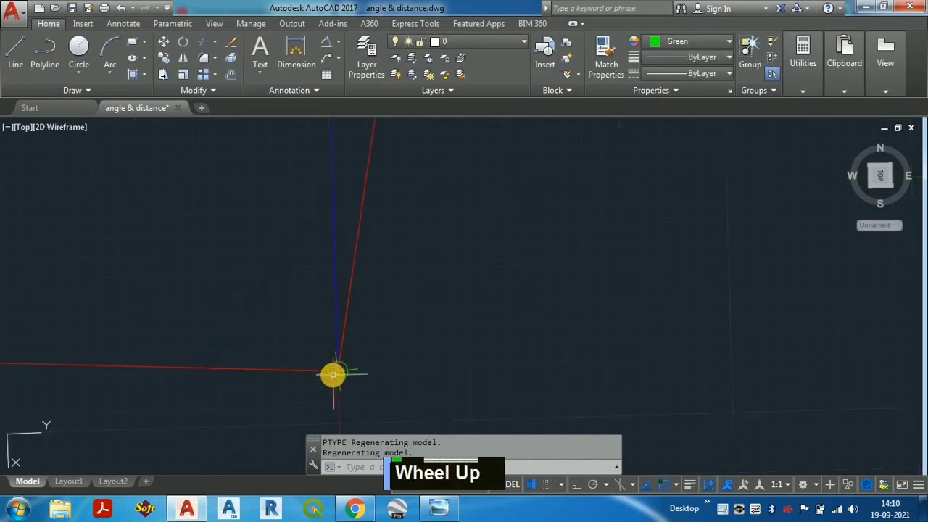
key(Escape)
text(E)
key(Return)
click(341, 374)
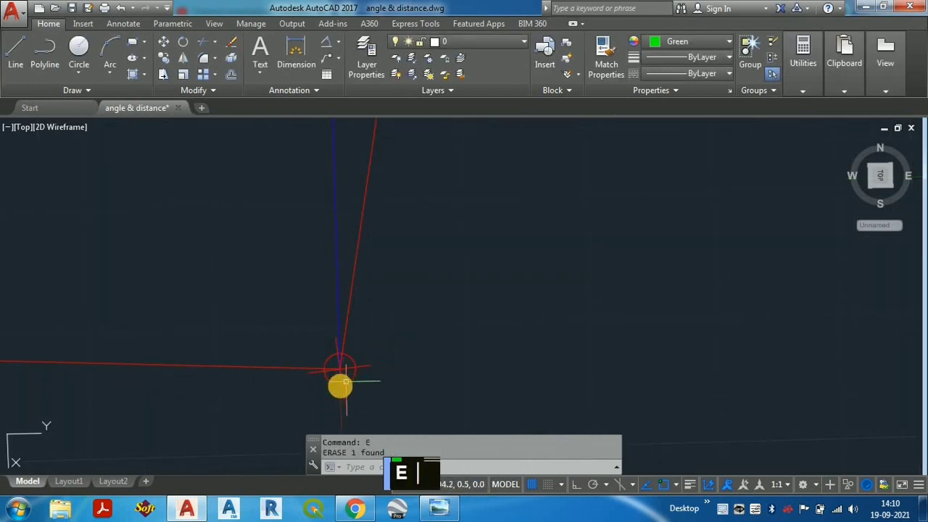
- Save the drawing under its existing file name
scroll(373, 352, down, 3)
scroll(352, 271, up, 4)
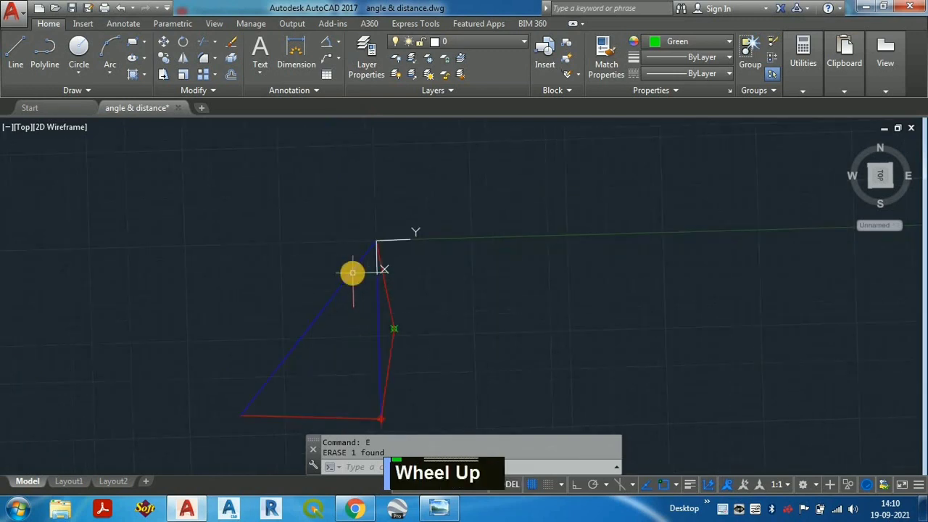
scroll(398, 336, down, 2)
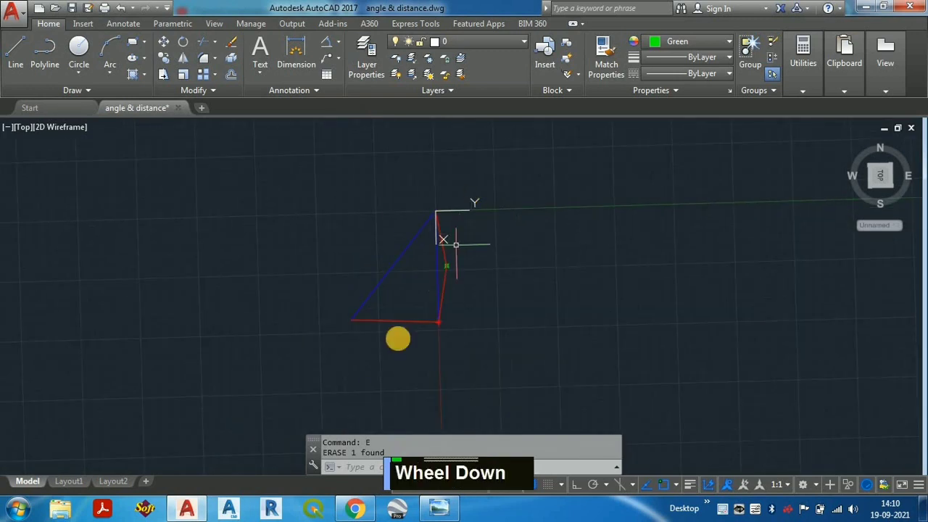
click(7, 9)
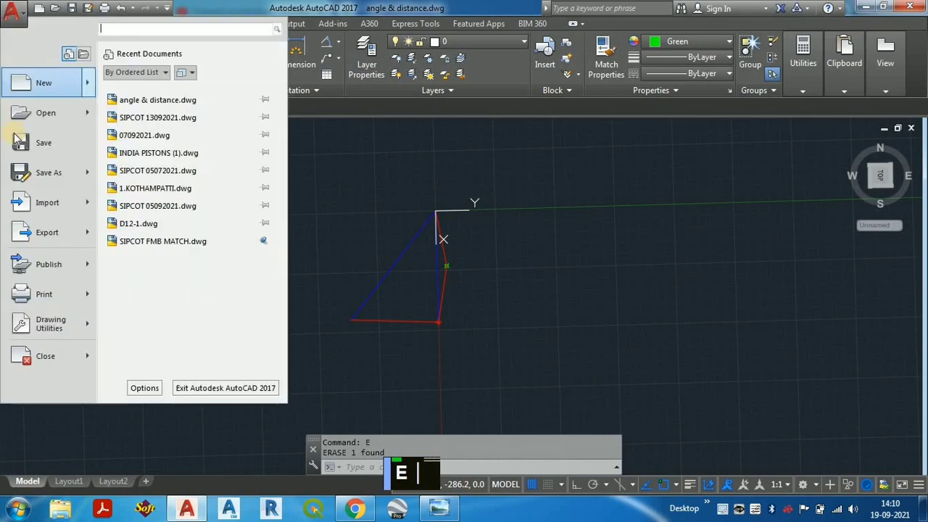
click(323, 230)
- Examine sides AB and AD on the scanned sketch and their entries in the measurement table
scroll(457, 274, down, 3)
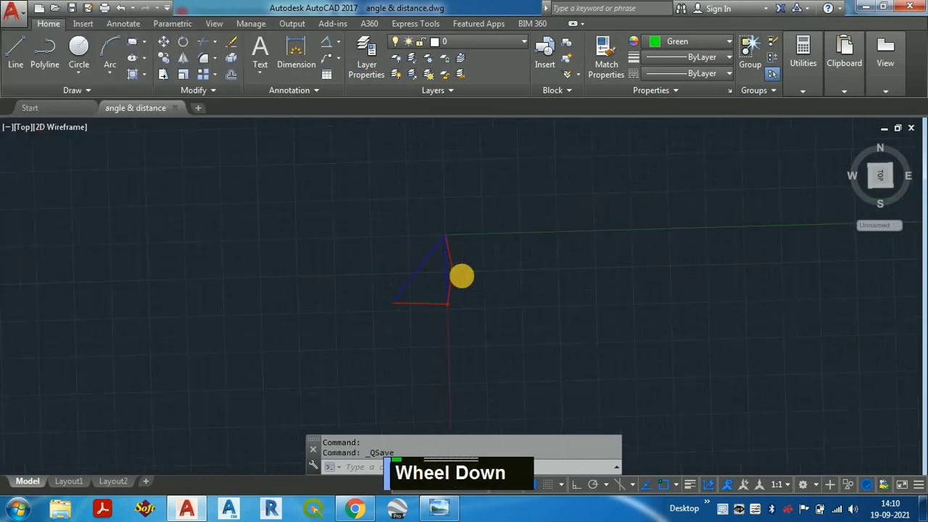
scroll(113, 190, up, 2)
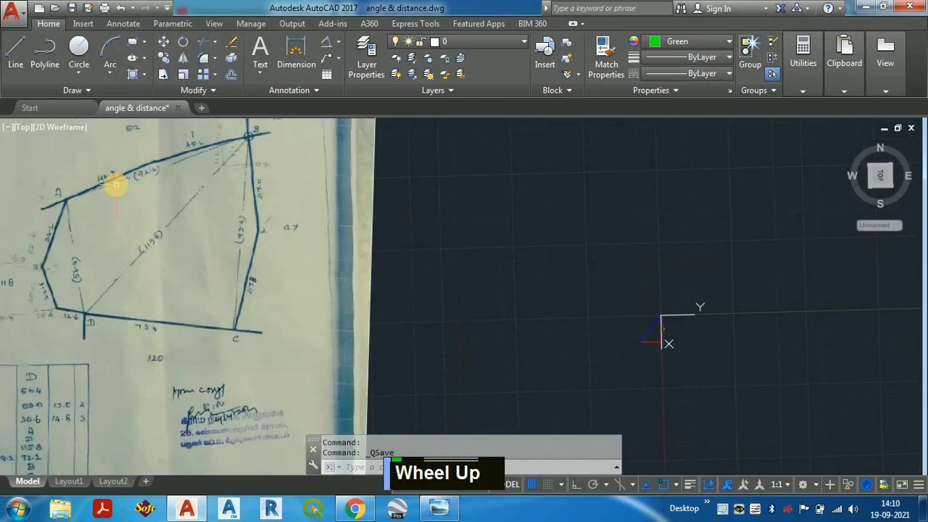
key(e)
scroll(270, 207, down, 2)
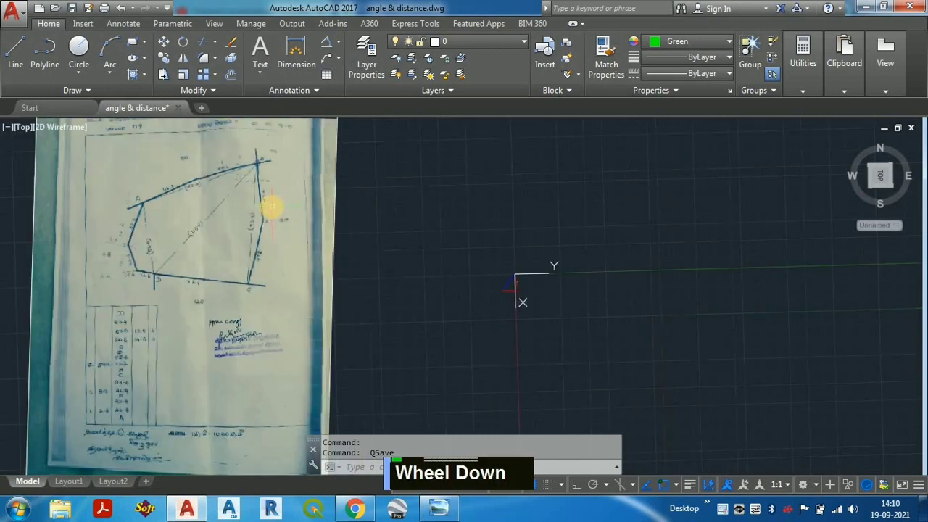
scroll(124, 381, up, 2)
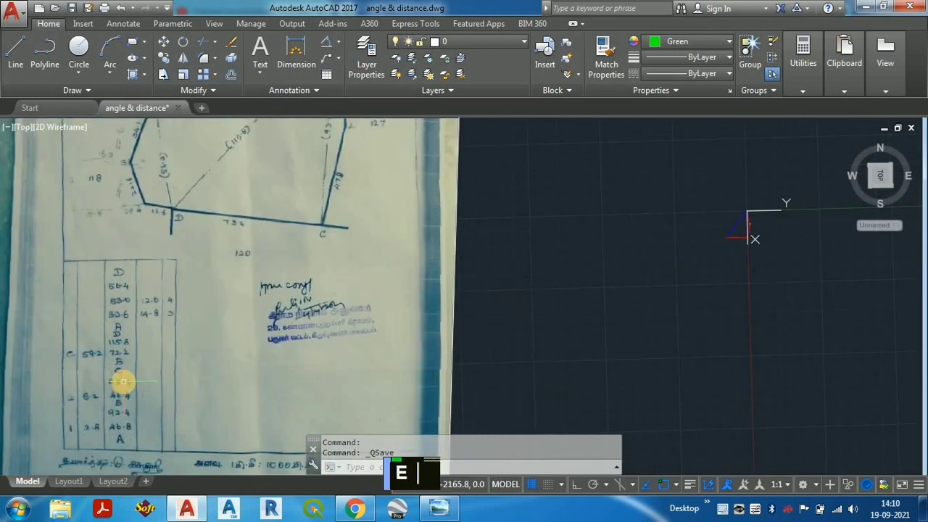
scroll(123, 380, down, 1)
scroll(143, 296, down, 2)
scroll(143, 299, up, 3)
scroll(144, 299, up, 3)
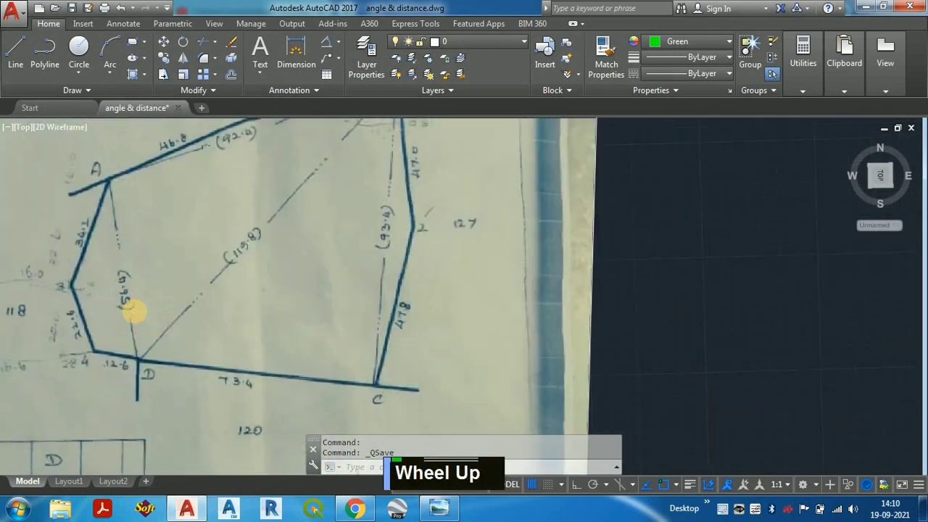
scroll(135, 269, down, 5)
key(Escape)
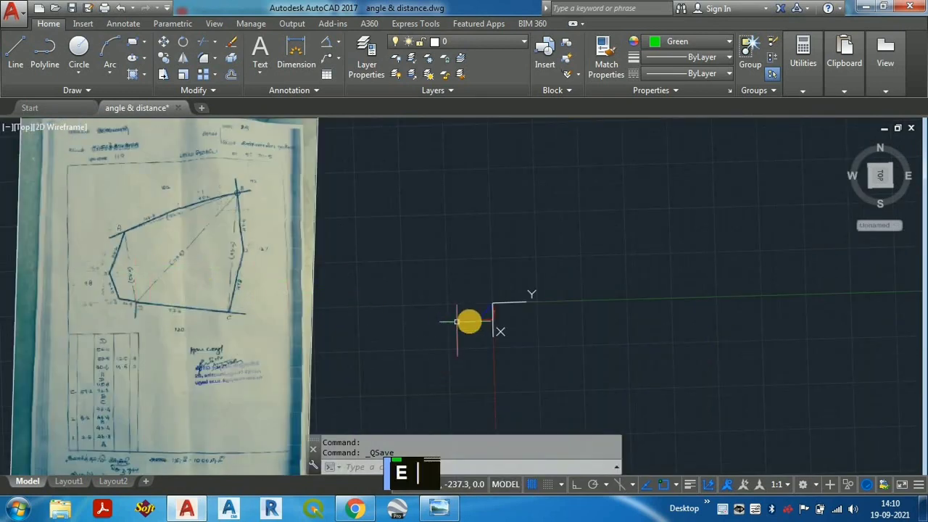
- Draw a circle of radius 56.4 centred on corner D, at the free end of the red base line
scroll(472, 321, up, 2)
text(c)
key(Return)
scroll(484, 321, up, 3)
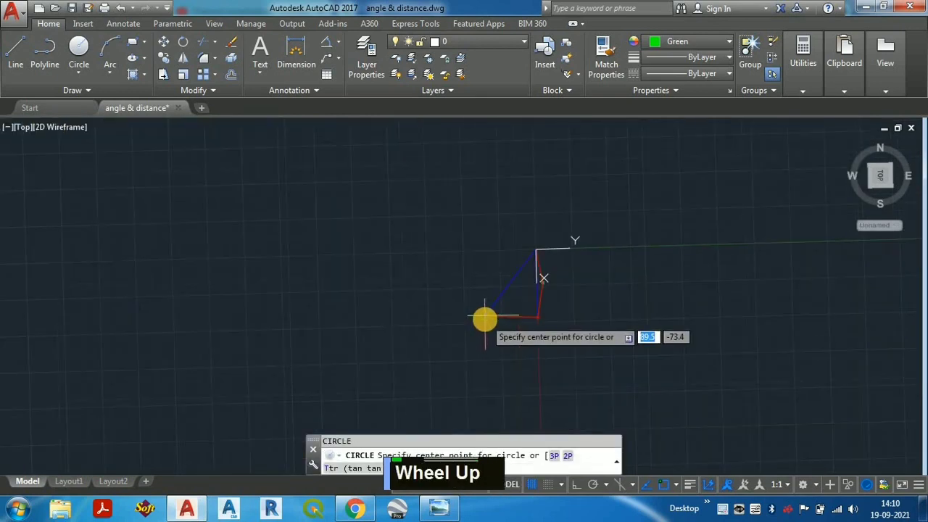
click(486, 312)
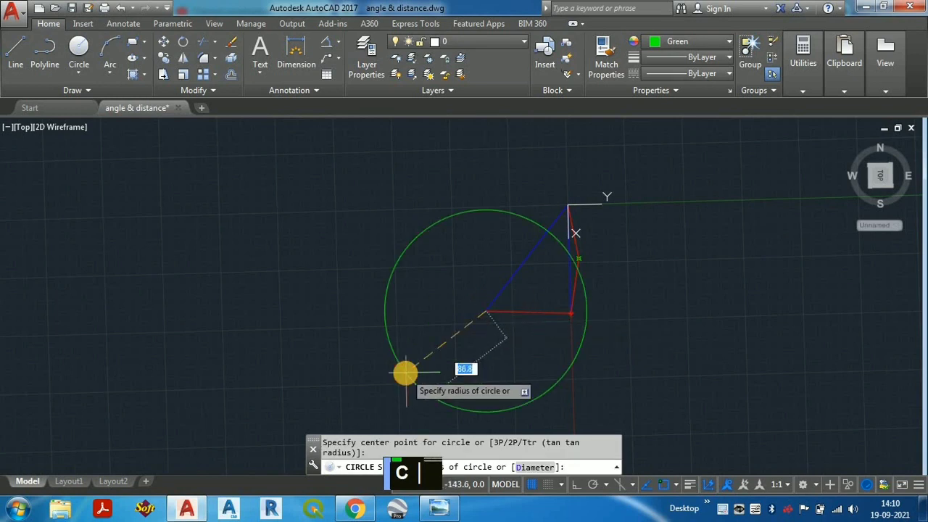
key(Return)
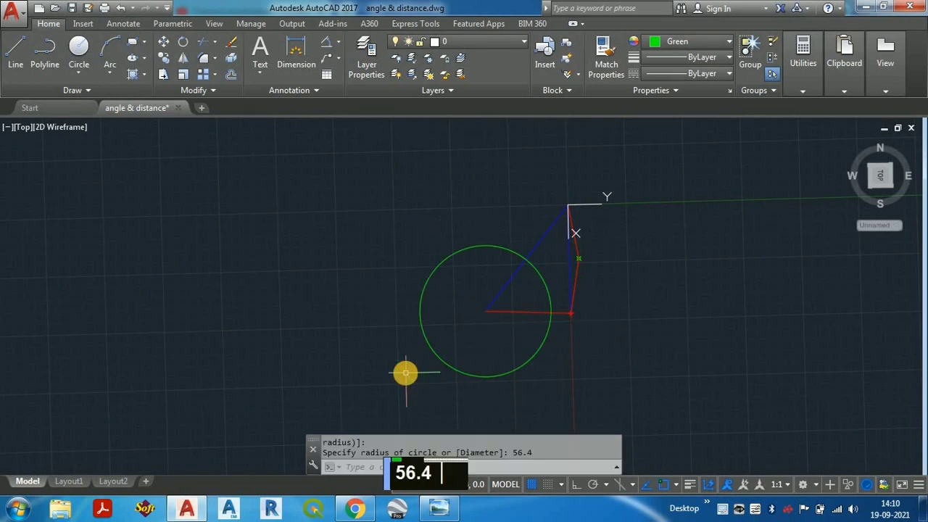
- Draw a circle of radius 92.4 centred on corner B, using the AB distance from the scanned sketch
text(c)
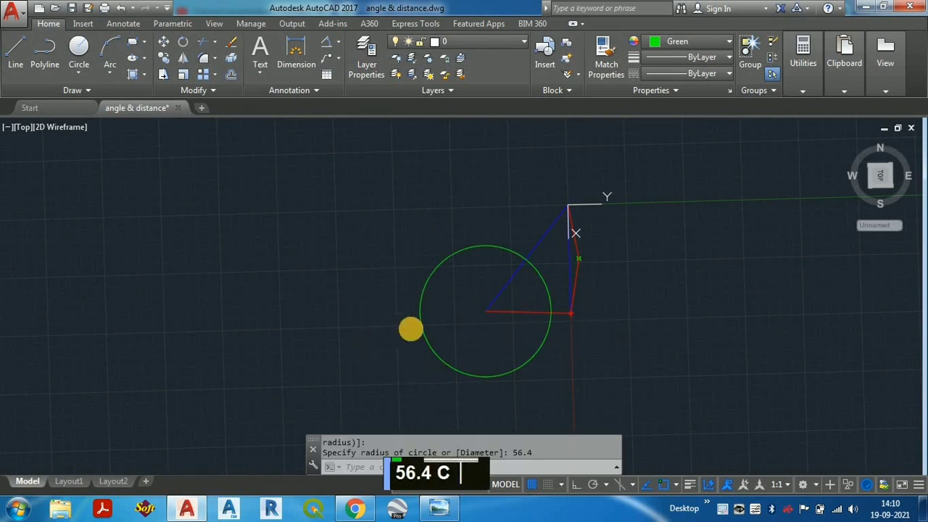
key(Return)
scroll(479, 337, down, 10)
scroll(291, 283, up, 5)
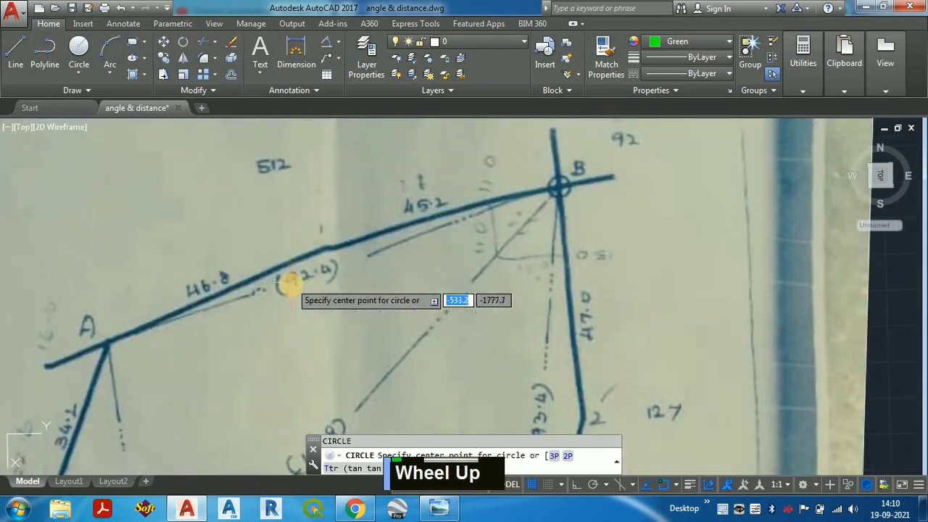
scroll(280, 290, down, 6)
scroll(580, 394, up, 8)
scroll(601, 392, up, 2)
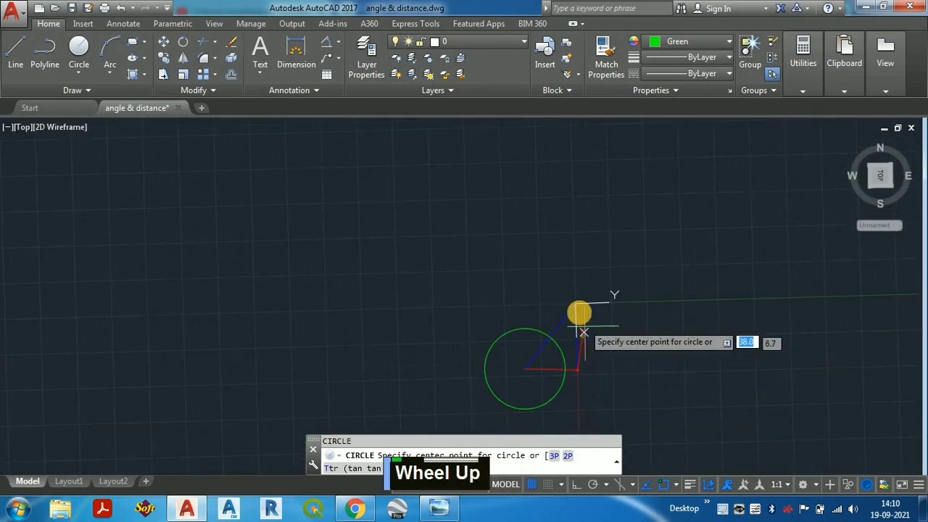
scroll(575, 306, up, 3)
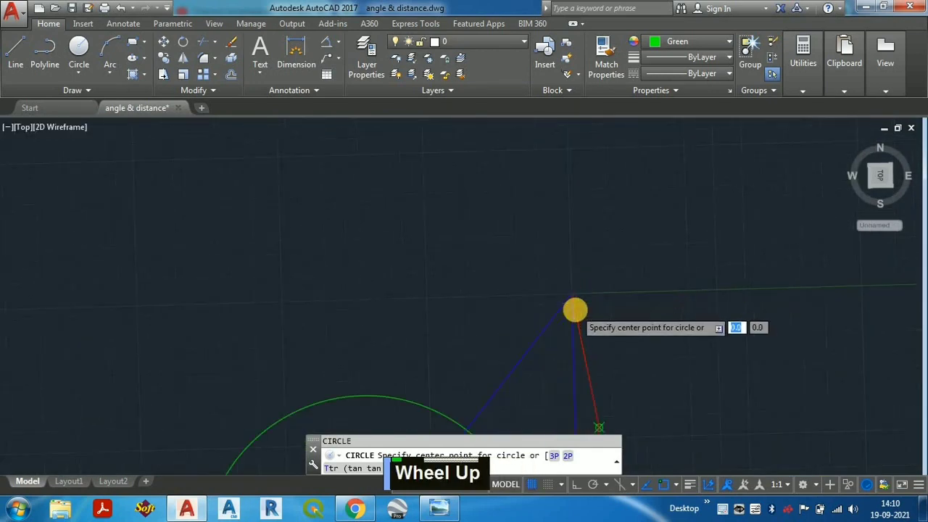
click(568, 285)
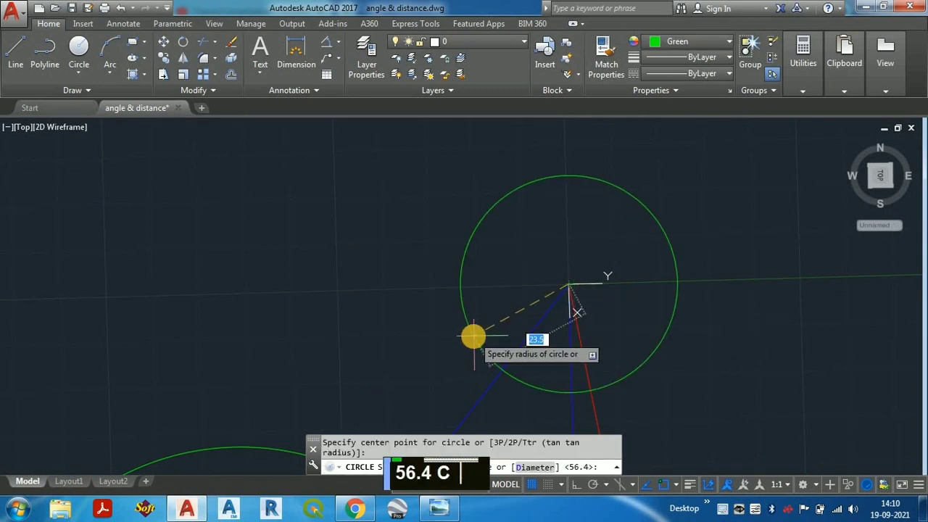
key(space)
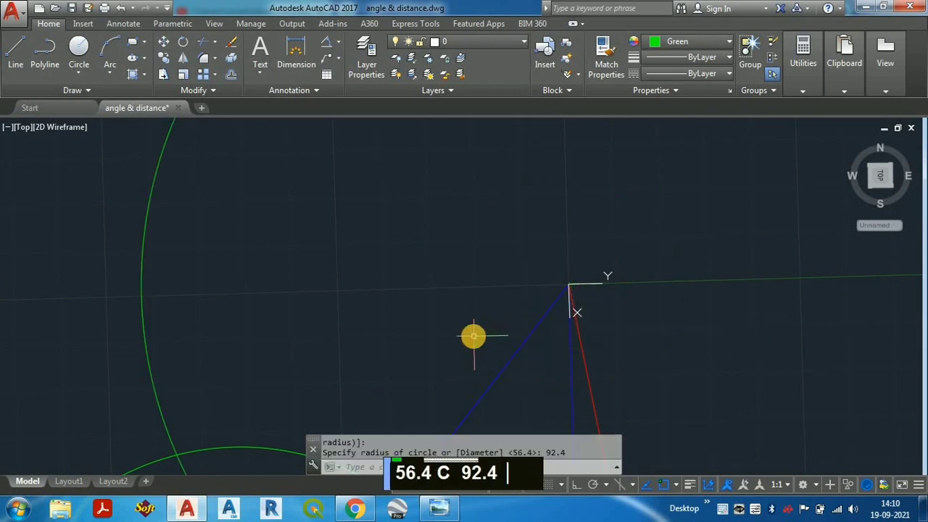
- Draw a polyline from corner B through the circles' outer intersection at A to corner D
scroll(576, 312, down, 2)
text(PL)
key(space)
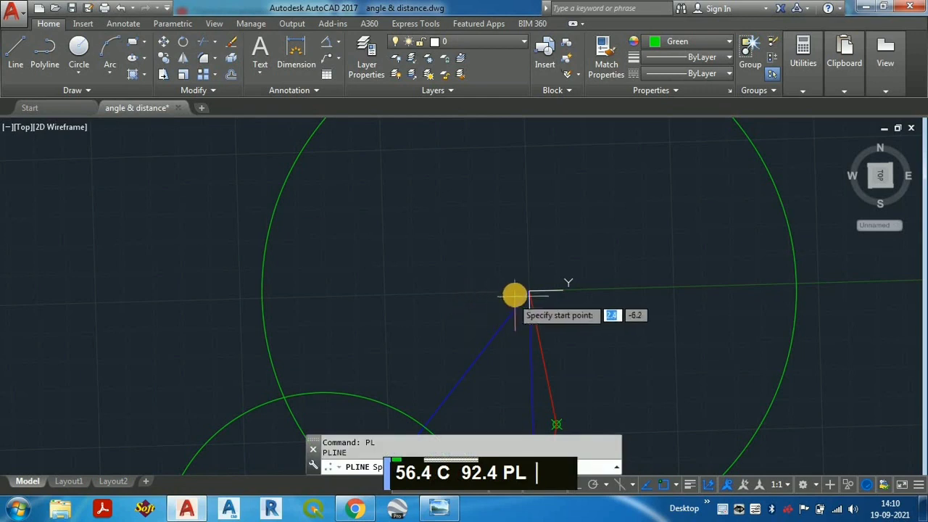
click(528, 290)
scroll(356, 320, down, 1)
scroll(353, 351, up, 3)
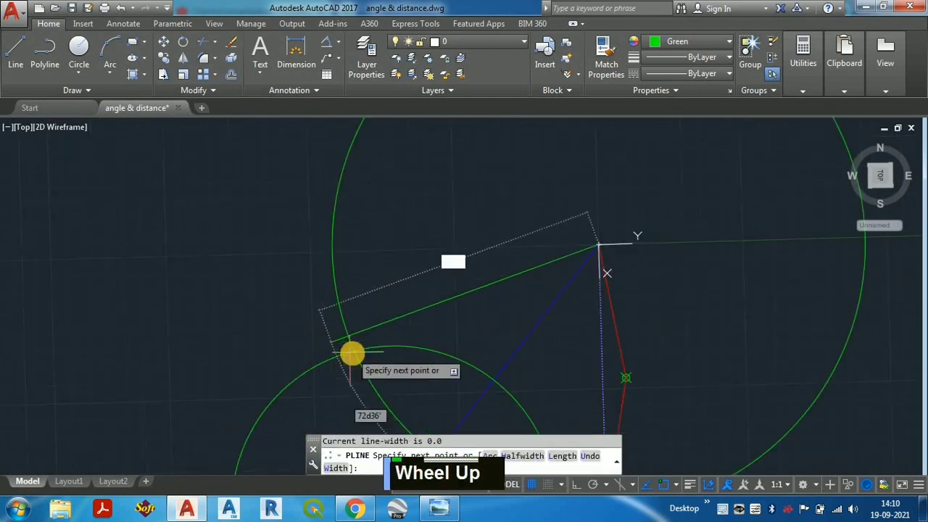
click(355, 342)
scroll(358, 193, down, 3)
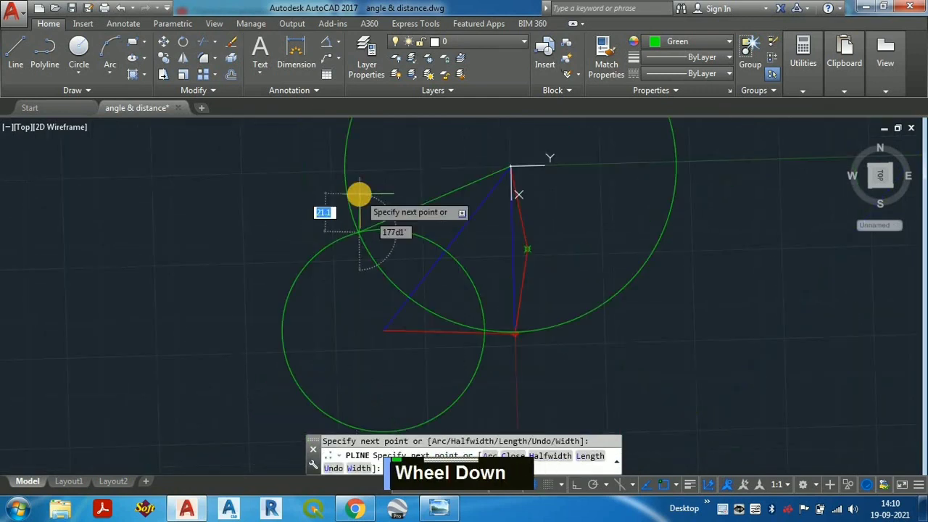
key(Escape)
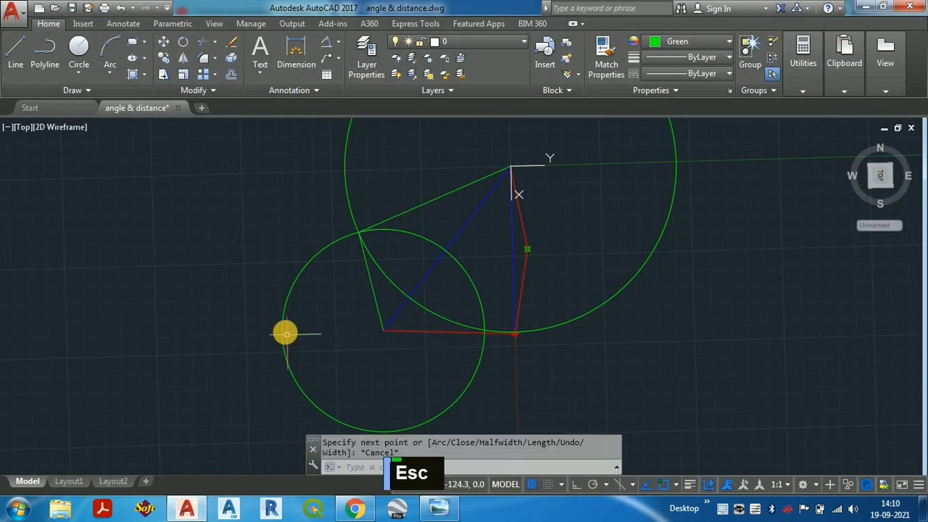
- Erase the two construction circles centred on corners D and B
click(286, 330)
click(213, 304)
text(e)
key(space)
click(357, 178)
click(325, 189)
text(e)
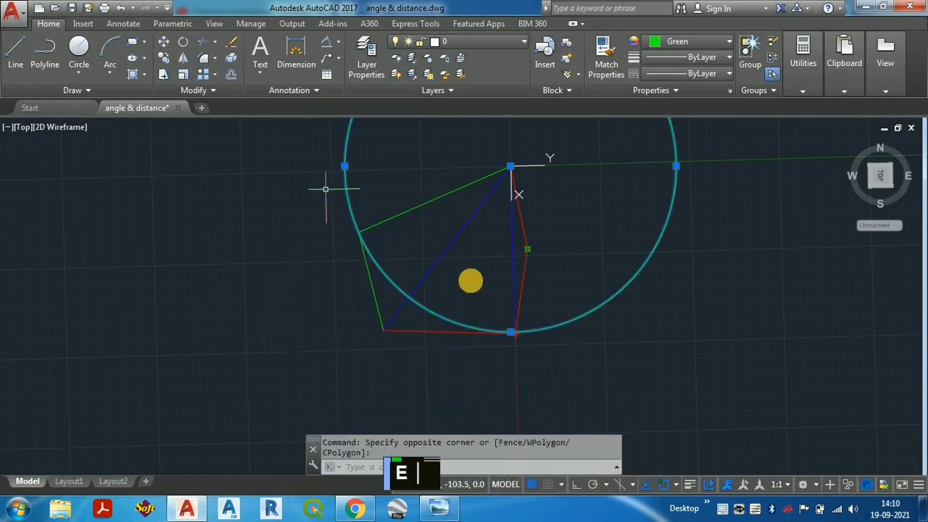
key(space)
- Match the blue diagonal's properties onto the green polyline through B, A and D, and save the drawing
scroll(485, 303, down, 4)
scroll(486, 309, down, 2)
scroll(134, 272, up, 4)
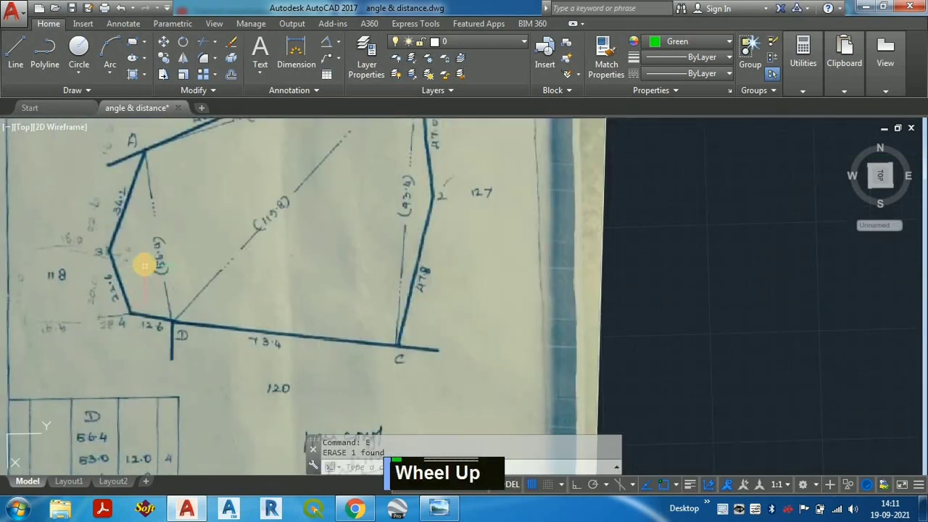
scroll(285, 251, down, 3)
scroll(493, 298, up, 5)
text(m)
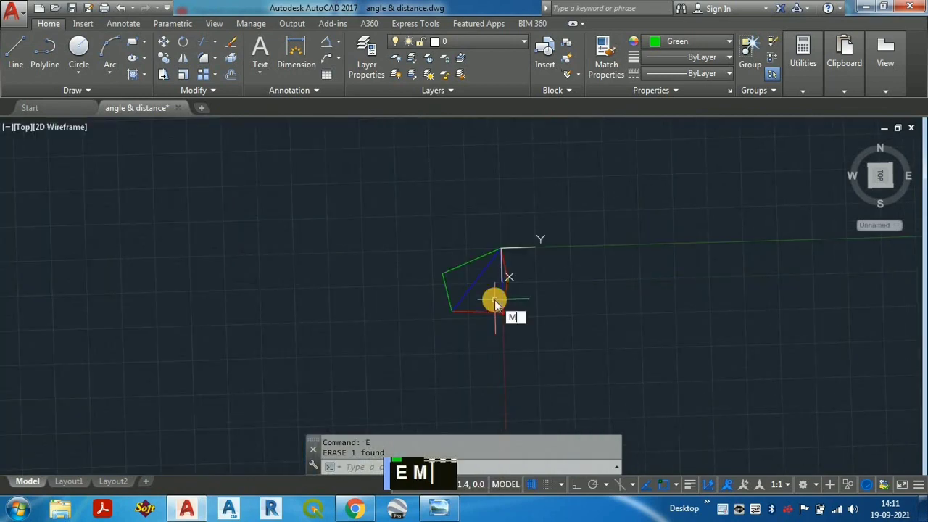
text(a)
key(space)
scroll(493, 292, up, 3)
click(440, 261)
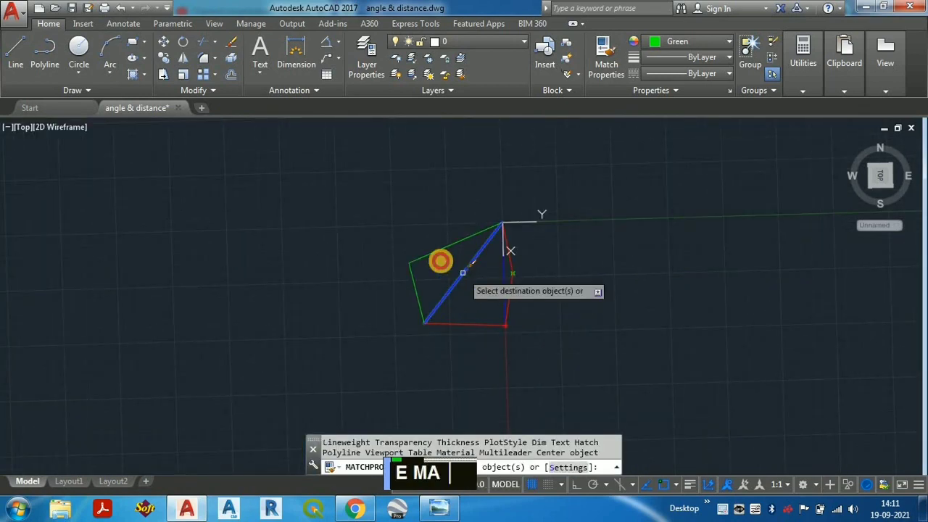
click(440, 261)
click(363, 248)
key(Escape)
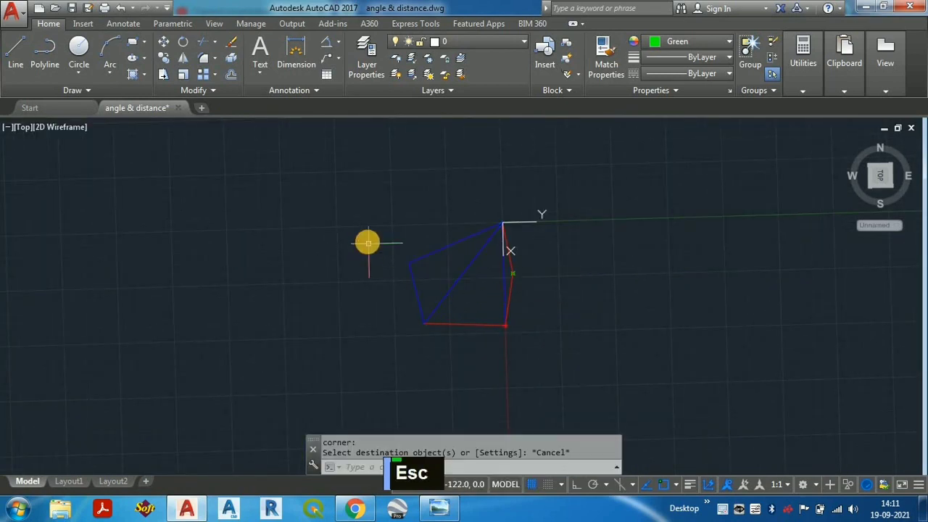
click(11, 11)
click(29, 145)
- Examine boundary point 1 along side AB on the scanned sketch and its entries in the measurement table
scroll(298, 331, down, 4)
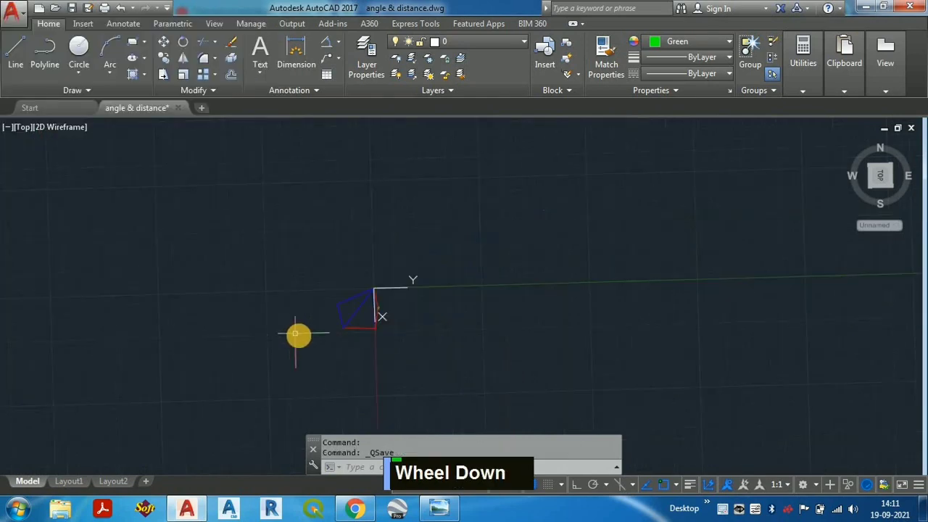
scroll(210, 306, down, 1)
scroll(121, 290, up, 4)
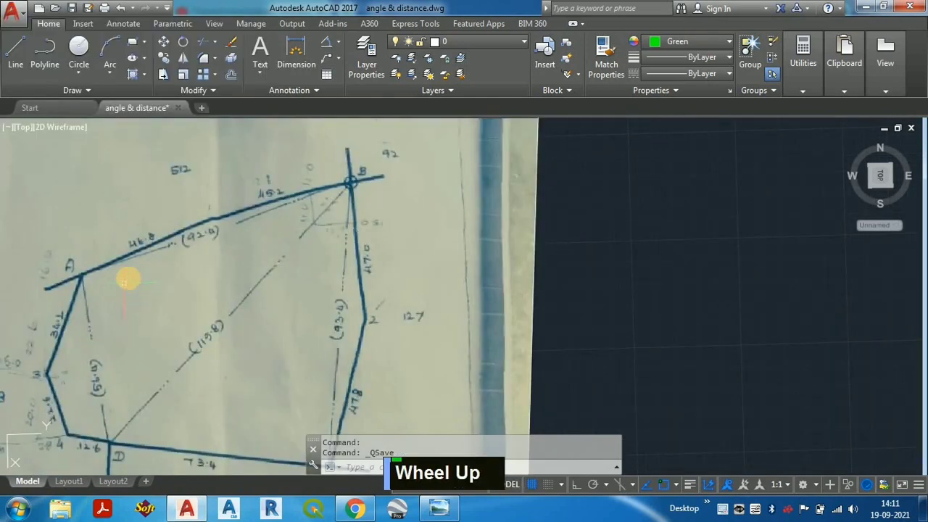
scroll(219, 214, up, 2)
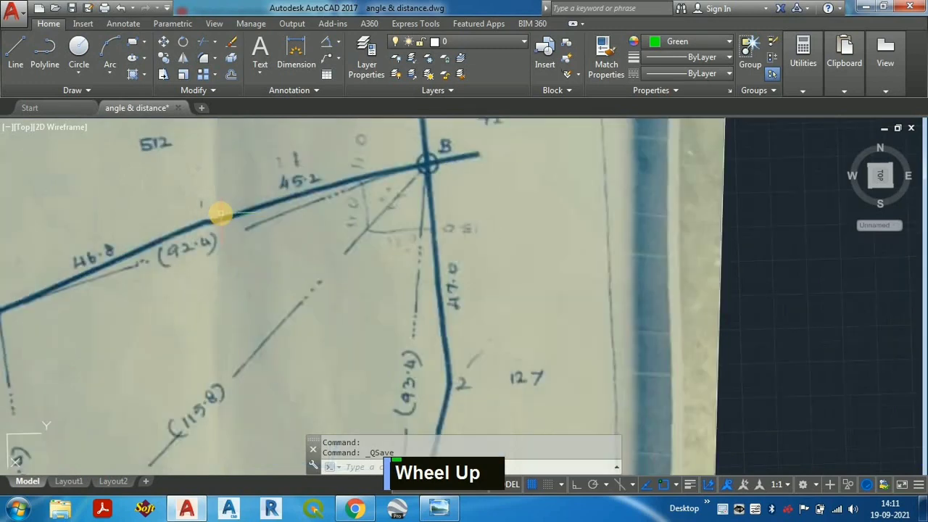
scroll(395, 221, down, 2)
scroll(289, 190, down, 5)
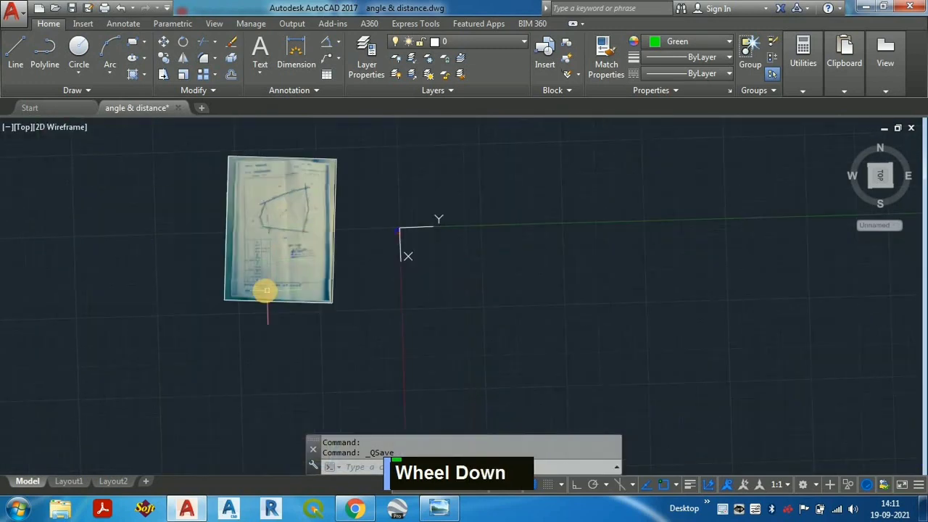
scroll(261, 288, up, 5)
scroll(235, 239, down, 5)
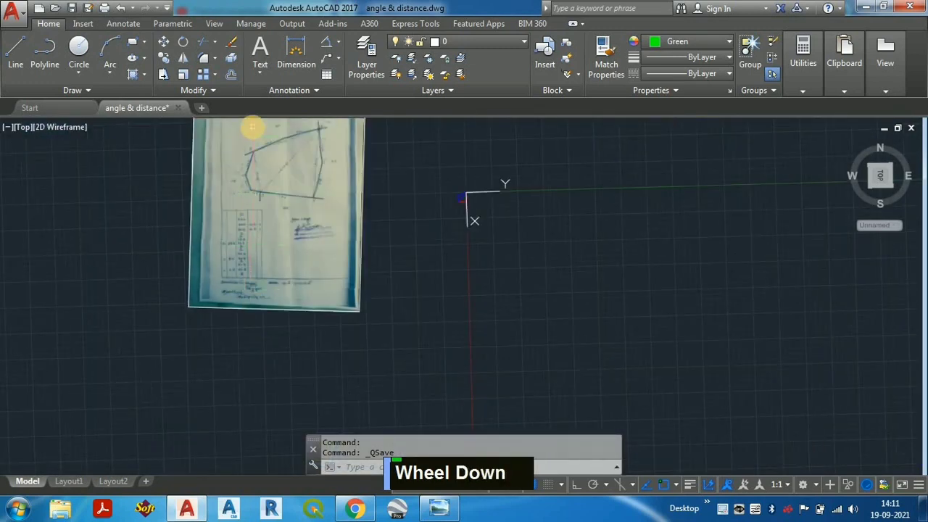
scroll(254, 195, up, 5)
scroll(247, 239, down, 5)
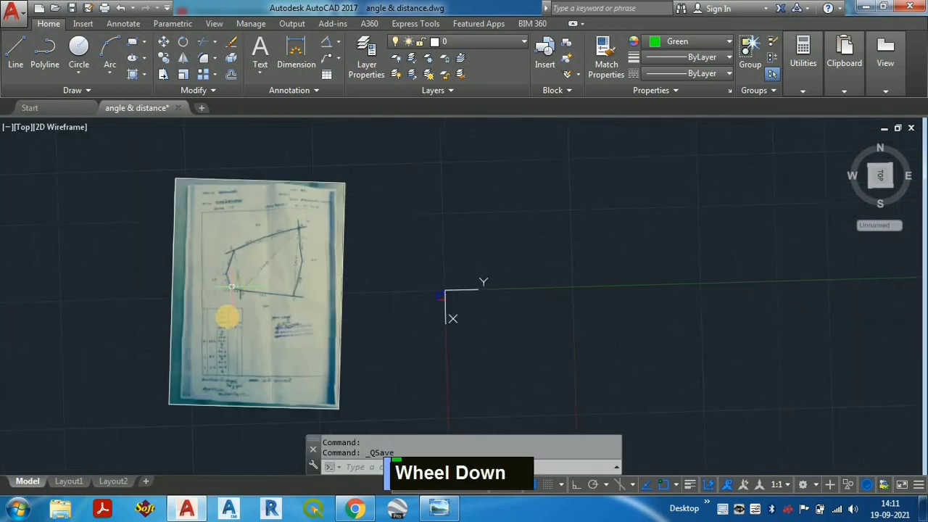
scroll(218, 380, up, 5)
scroll(300, 341, down, 5)
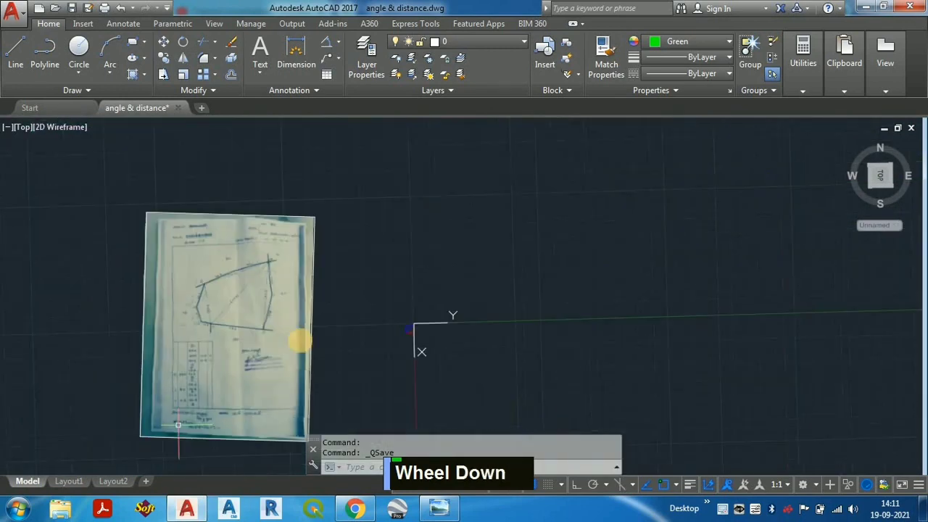
- Set the UCS with its origin at corner A and its X-axis pointing along AB toward corner B
scroll(425, 316, up, 5)
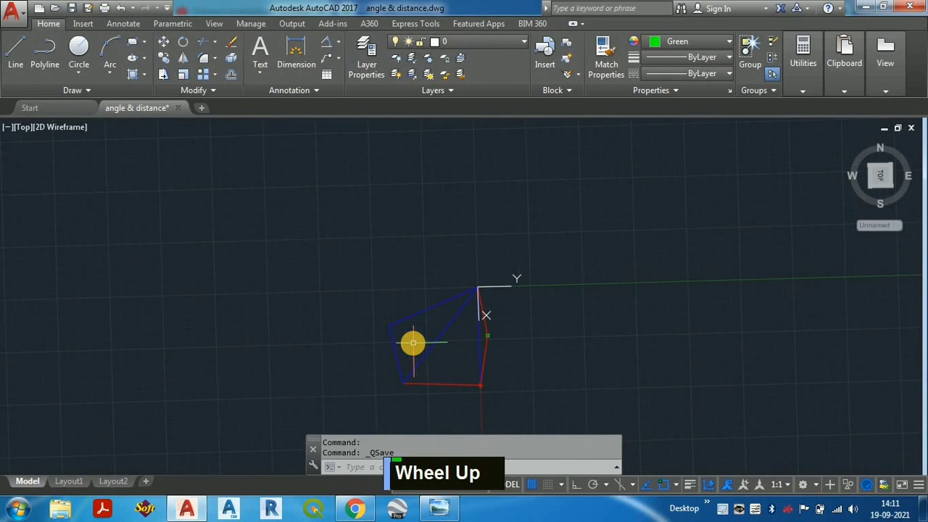
text(UCS)
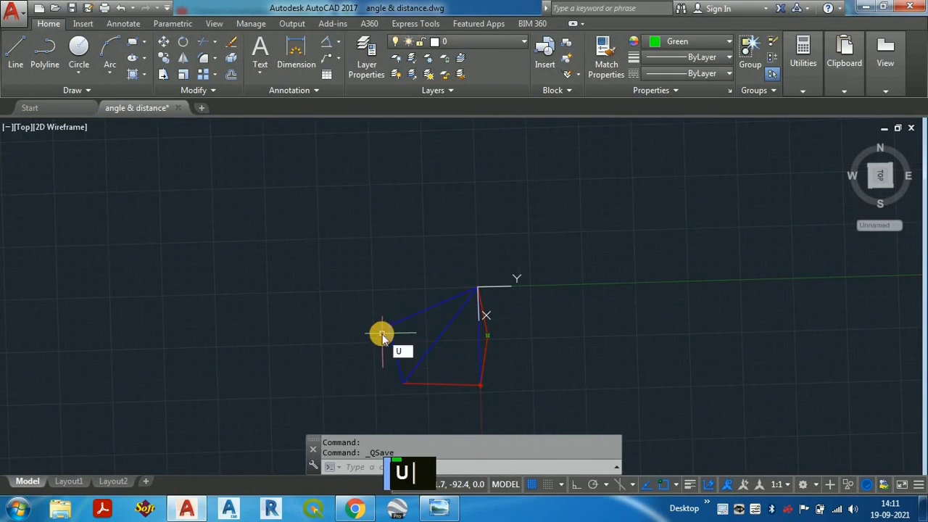
key(Return)
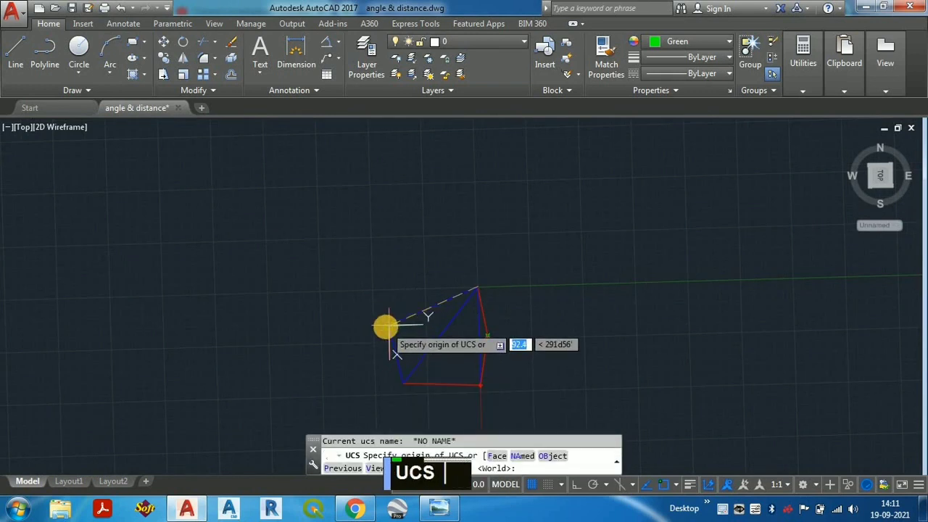
click(384, 330)
scroll(470, 289, up, 2)
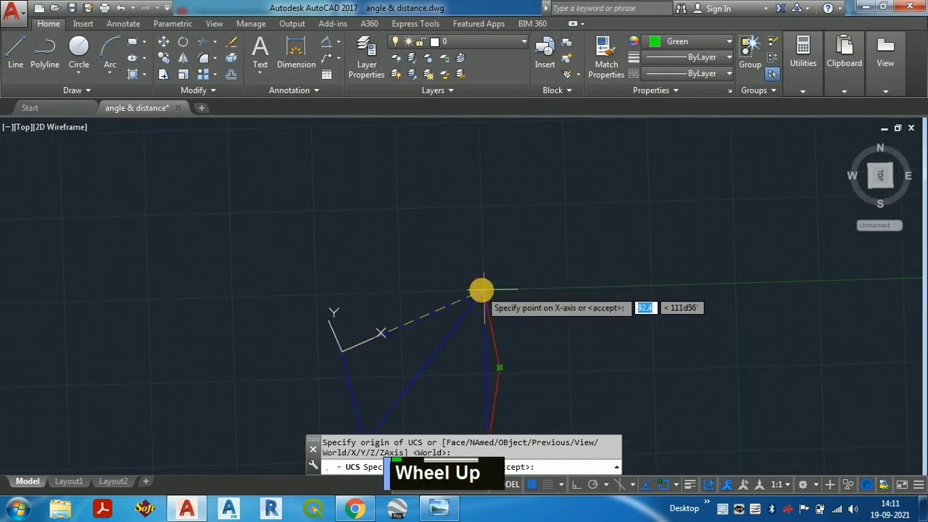
click(483, 290)
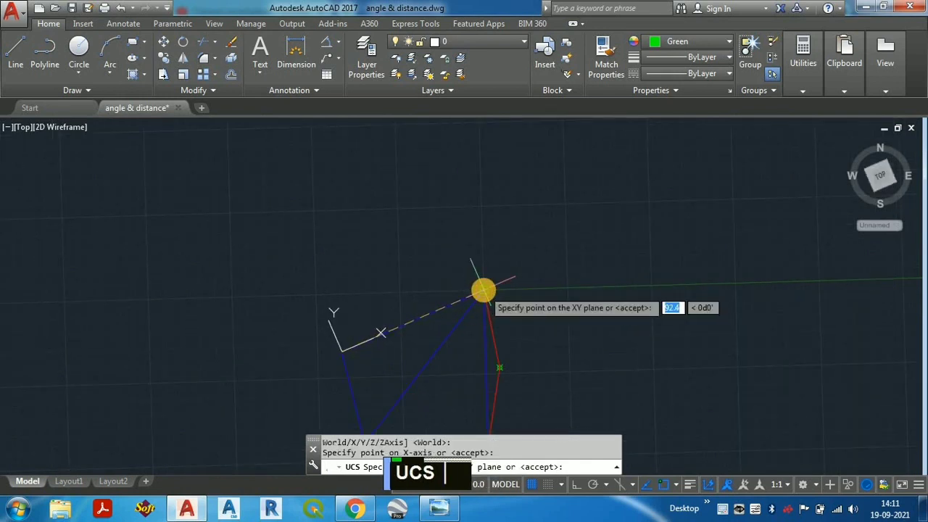
scroll(483, 290, down, 3)
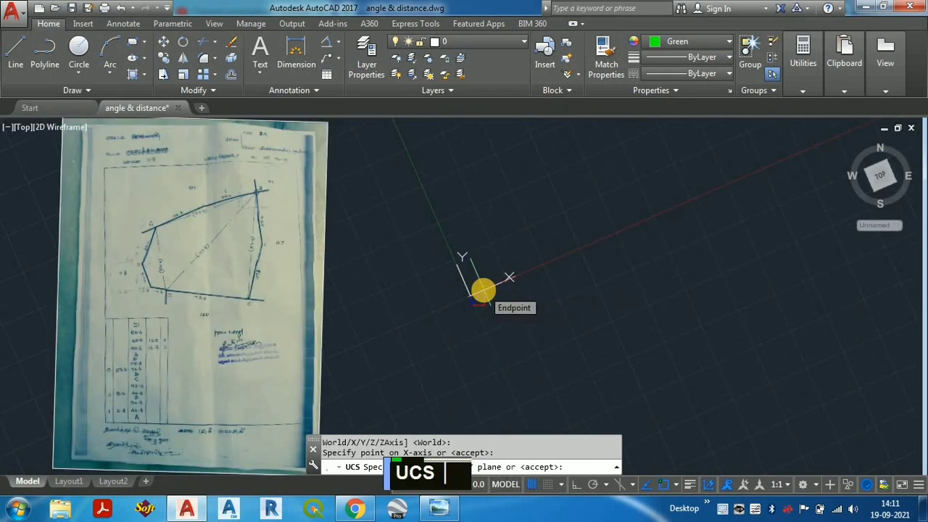
scroll(483, 291, up, 3)
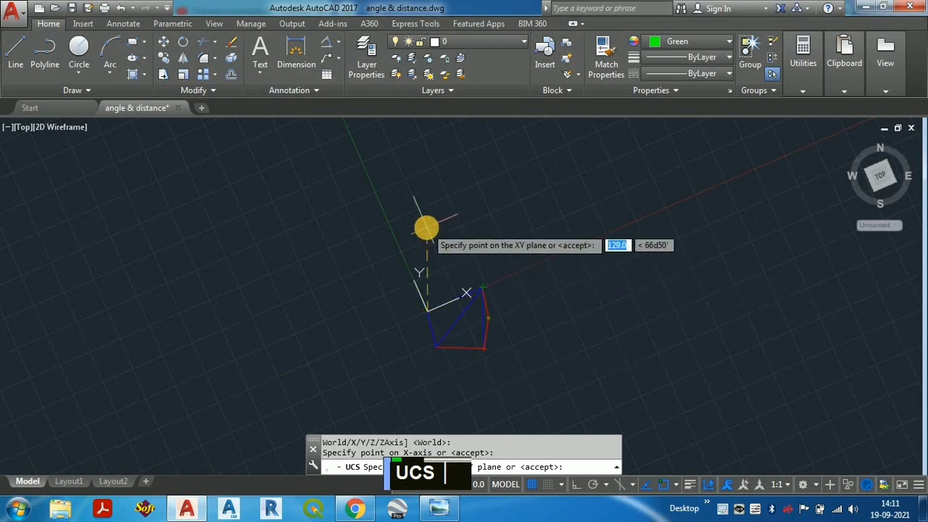
key(Escape)
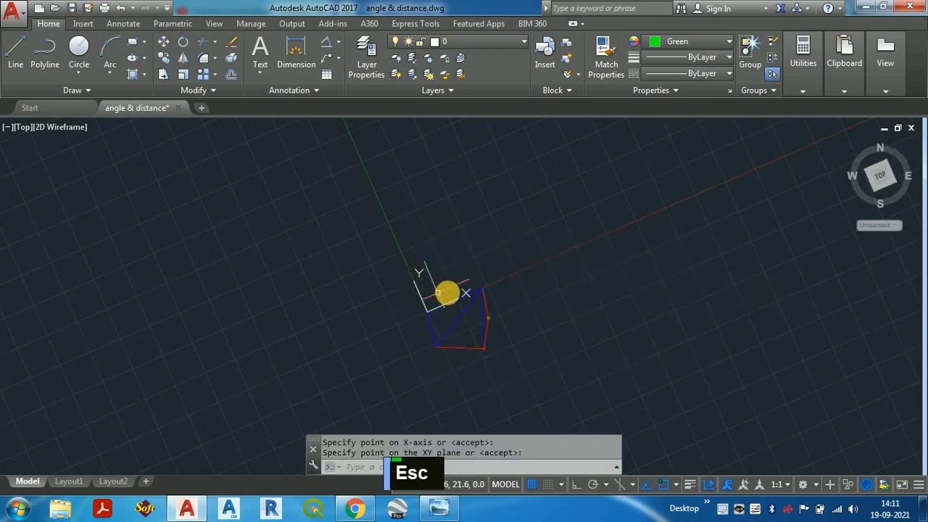
- Plot boundary point 1 along side AB as a point at 46.8,2.8 in the current UCS
text(opo)
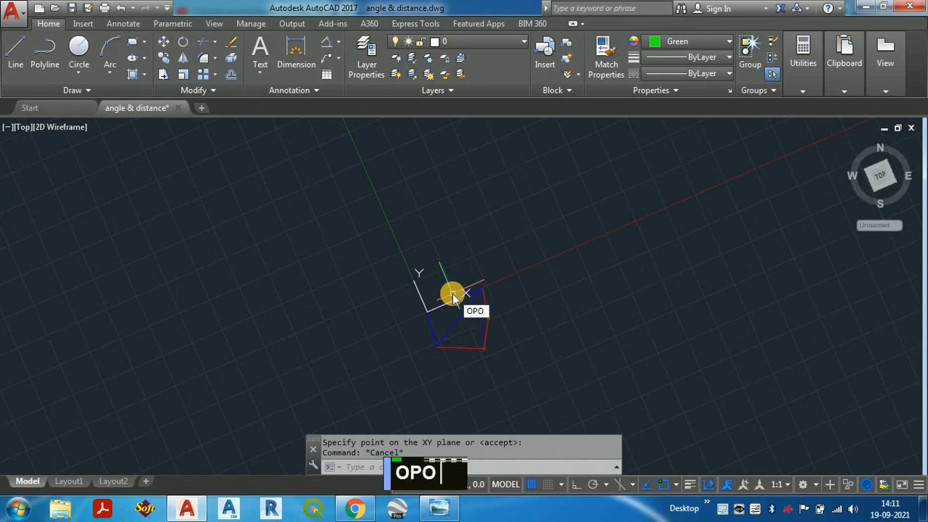
key(Escape)
scroll(468, 296, down, 4)
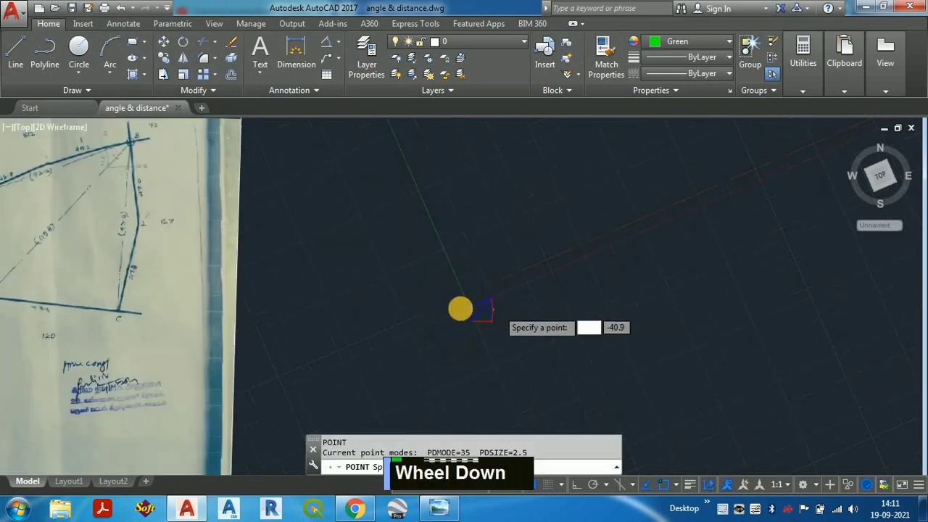
scroll(387, 420, up, 3)
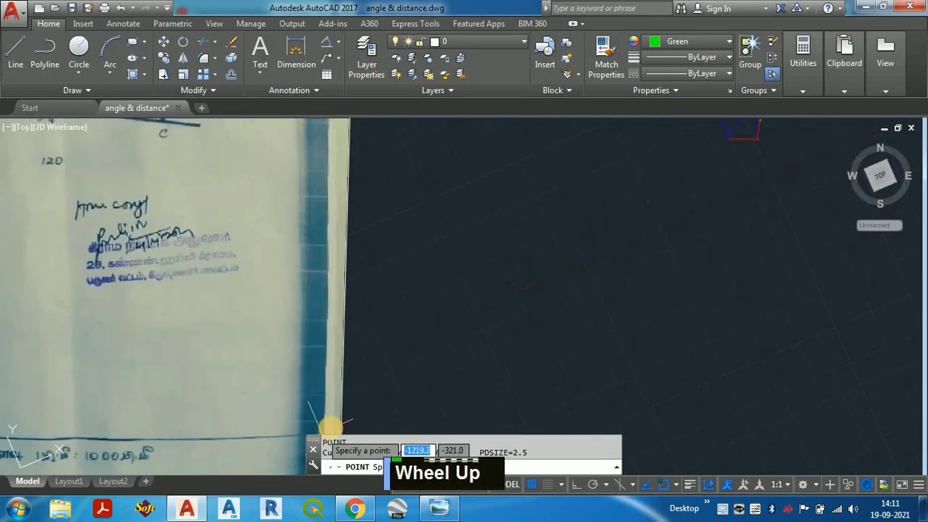
scroll(479, 284, down, 2)
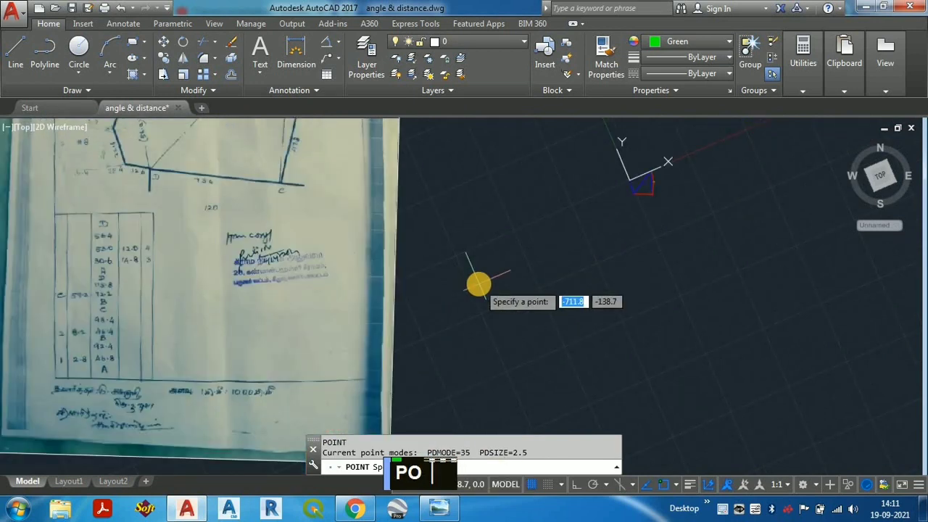
text(46.8)
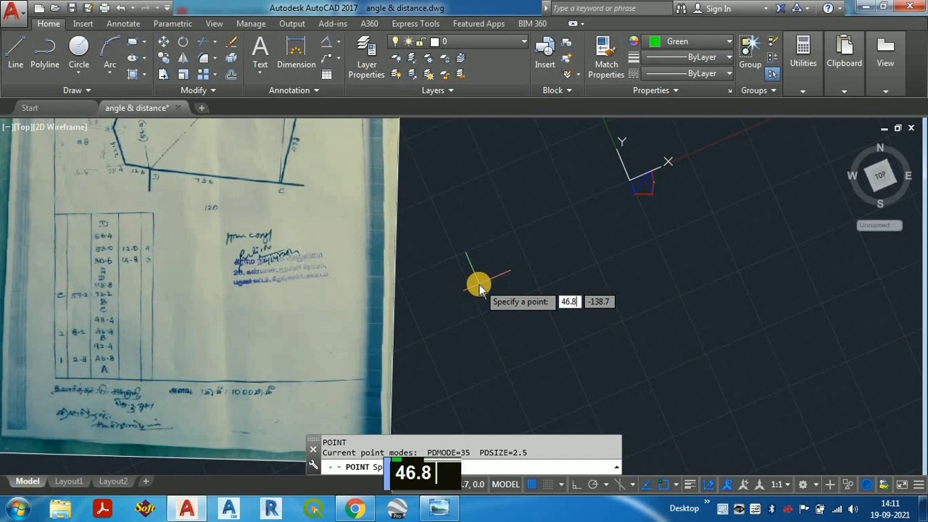
text(,)
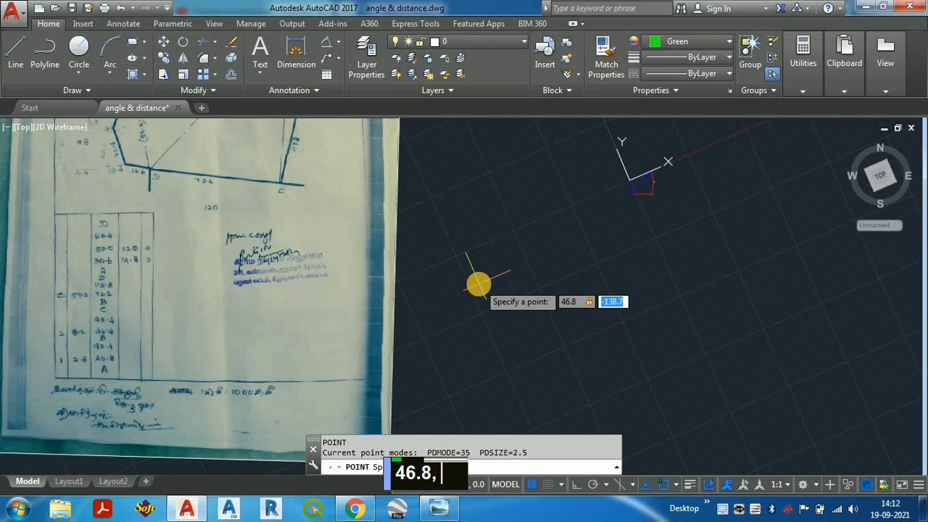
text(2.8)
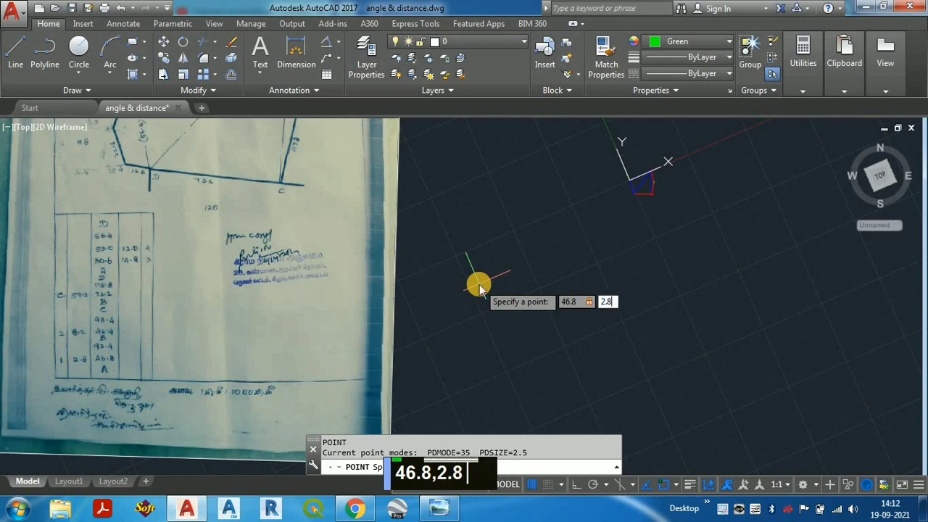
key(Return)
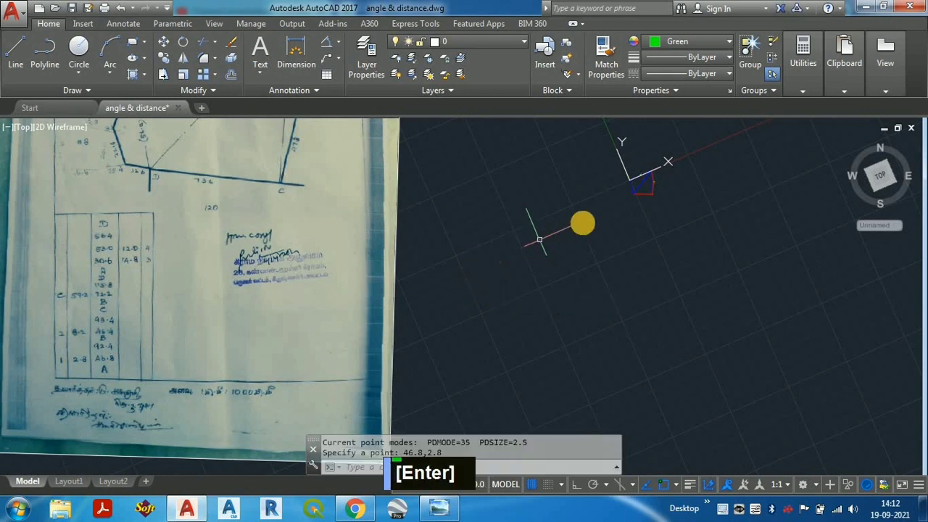
scroll(539, 169, up, 10)
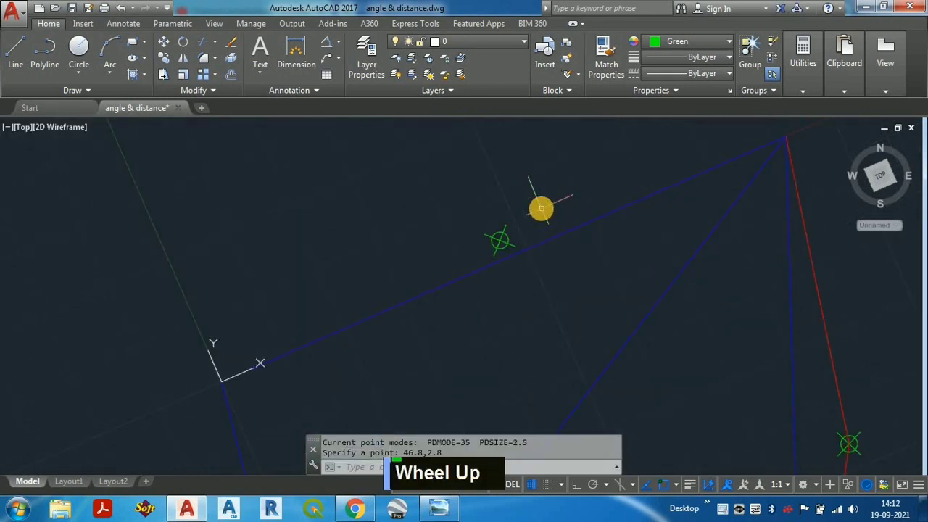
- Draw a polyline from corner A through boundary point 1 to corner B
text(PL)
key(Return)
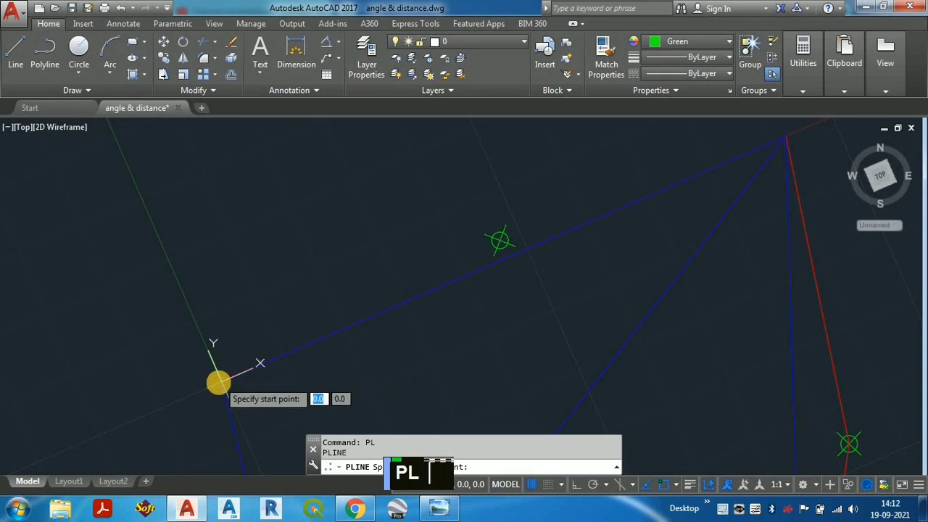
click(220, 380)
scroll(529, 244, up, 4)
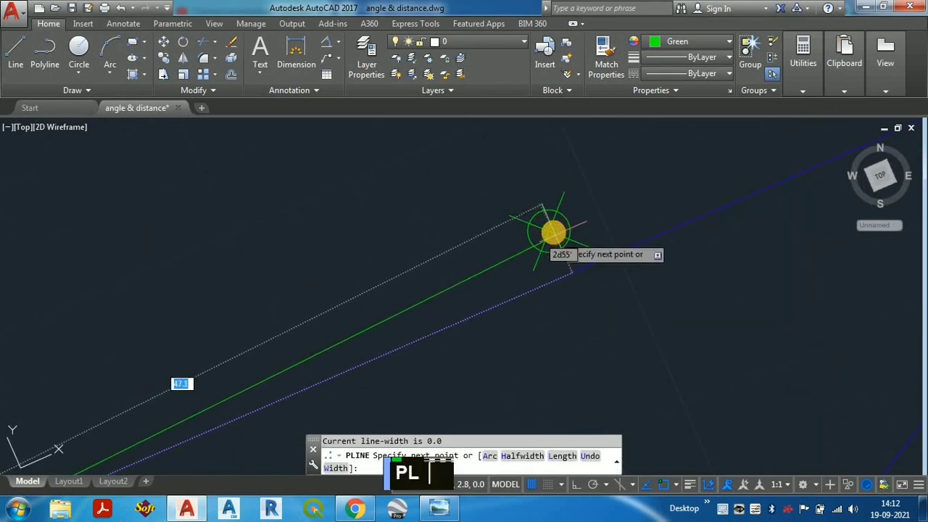
click(551, 232)
scroll(541, 218, down, 3)
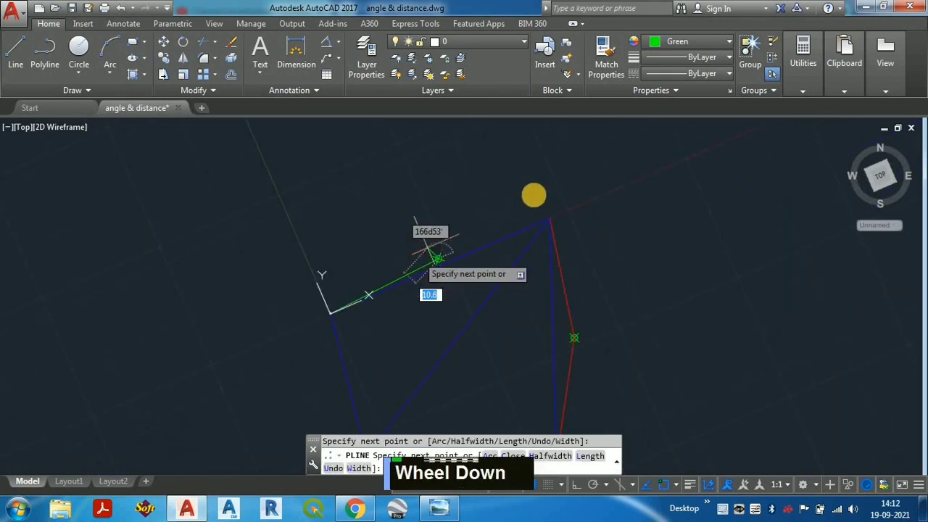
scroll(548, 230, up, 2)
scroll(547, 231, up, 5)
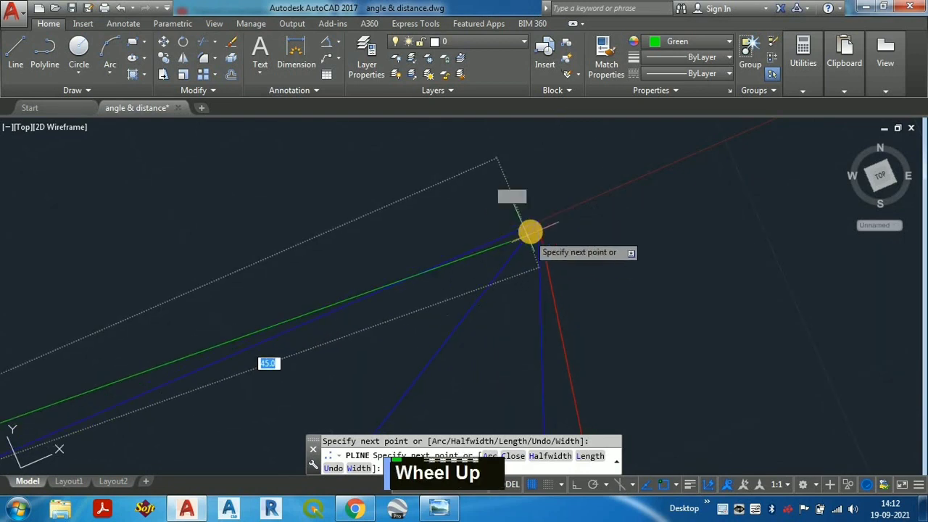
text(PL)
scroll(540, 210, down, 2)
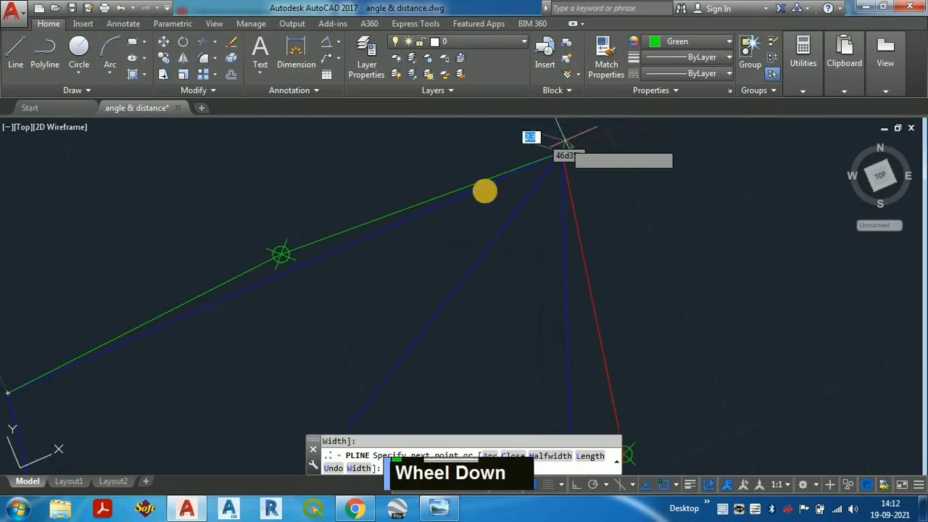
key(Escape)
- Erase the point marker at boundary point 1 between corners A and B
click(286, 256)
text(E)
key(Return)
scroll(261, 263, down, 2)
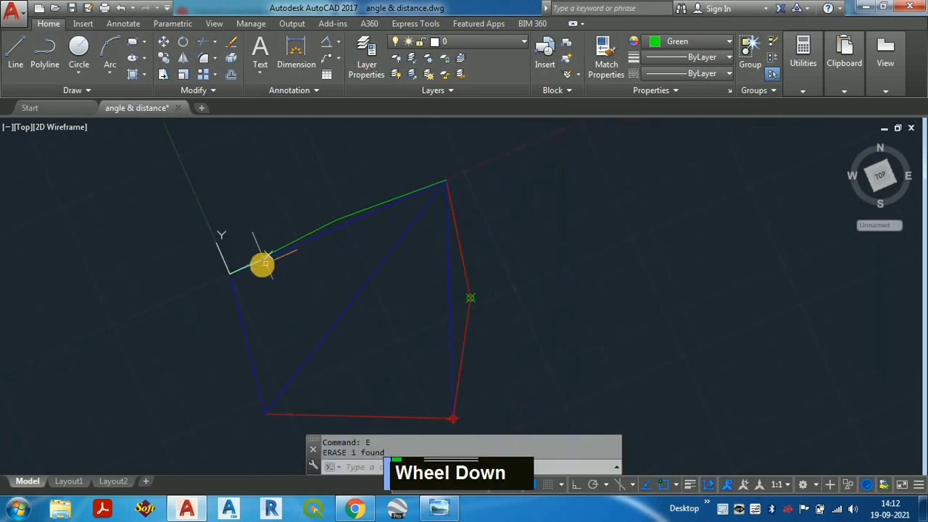
- Match the red B-to-C boundary polyline's properties onto the green polyline from A through point 1 to B, and save the drawing
scroll(249, 266, up, 2)
scroll(404, 197, down, 5)
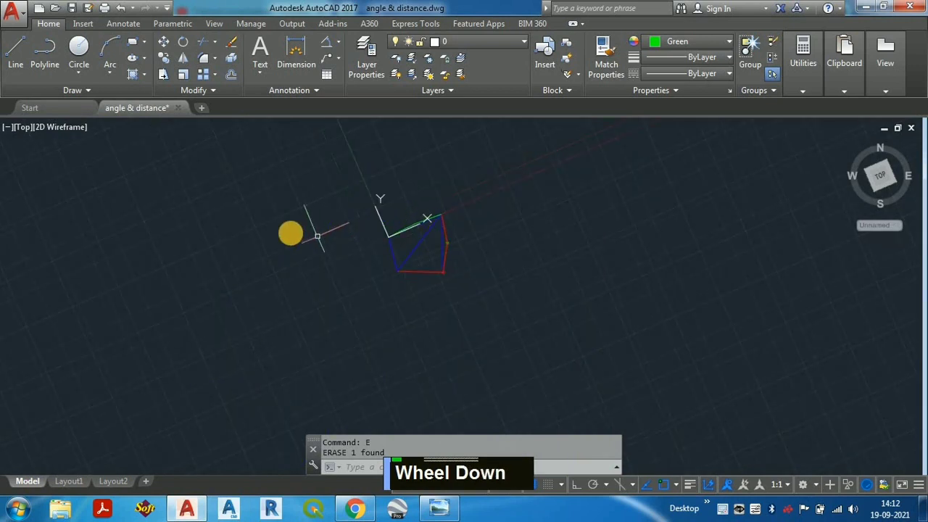
scroll(489, 270, up, 1)
scroll(526, 280, up, 1)
text(MA)
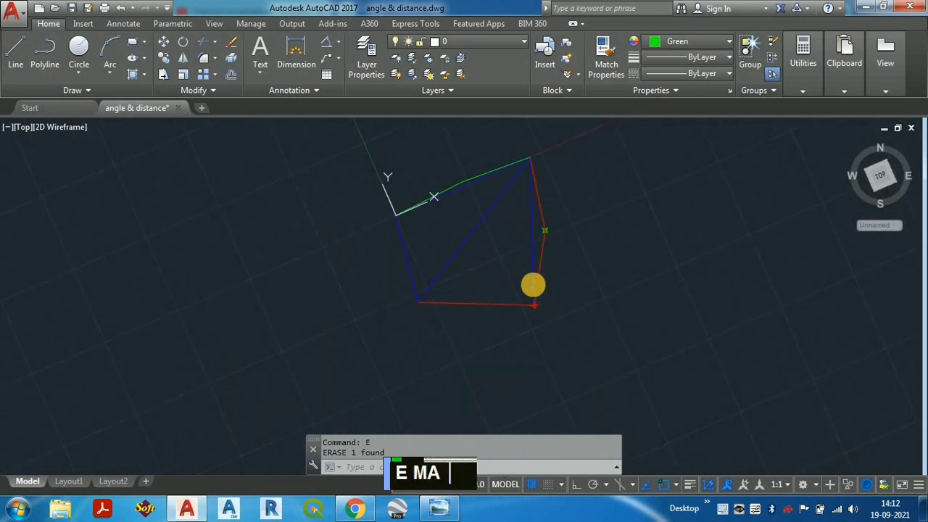
key(Return)
click(541, 268)
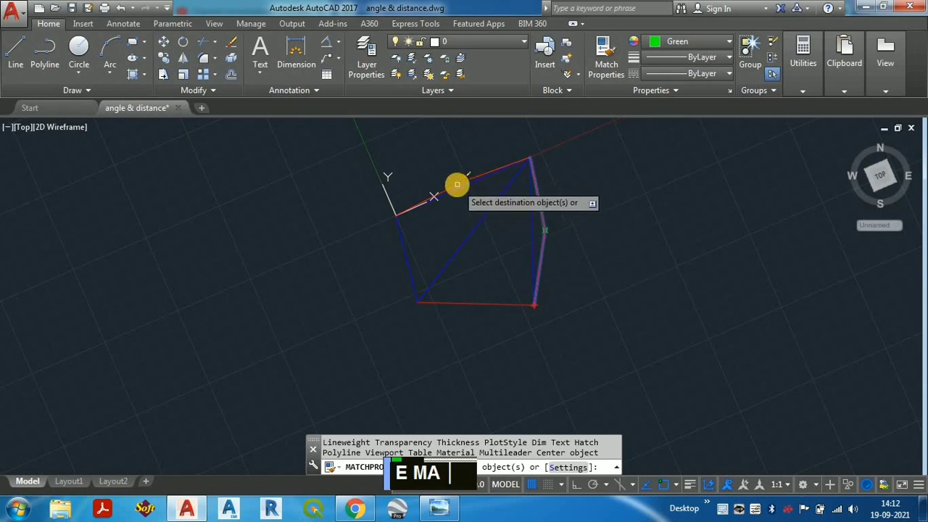
key(Escape)
click(12, 10)
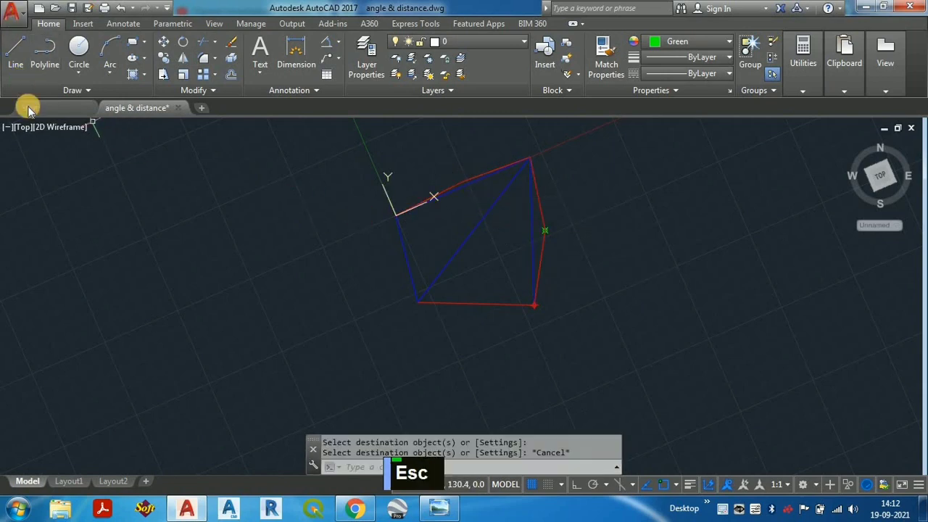
click(41, 144)
- Examine the boundary points along side AD on the scanned sketch and their entries in the measurement table
scroll(486, 232, down, 3)
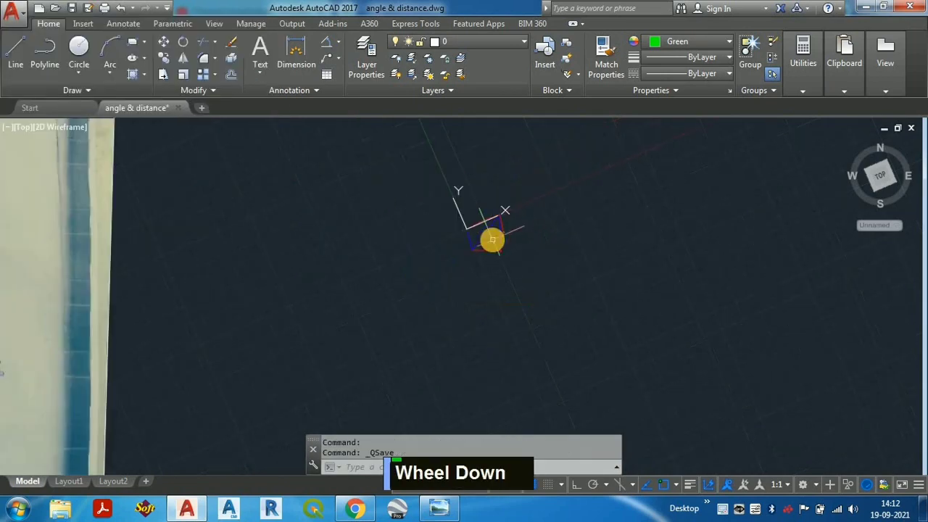
scroll(114, 245, down, 2)
scroll(104, 215, up, 5)
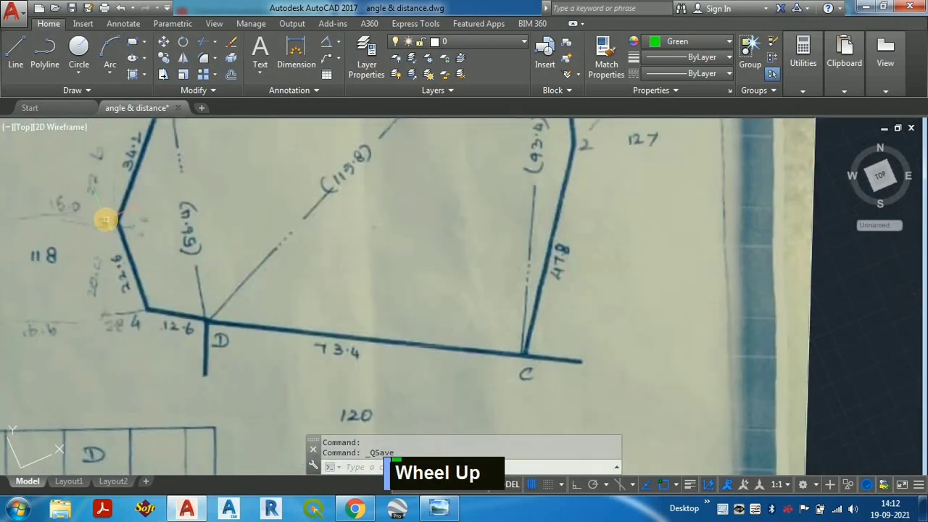
scroll(149, 232, down, 3)
scroll(150, 229, up, 3)
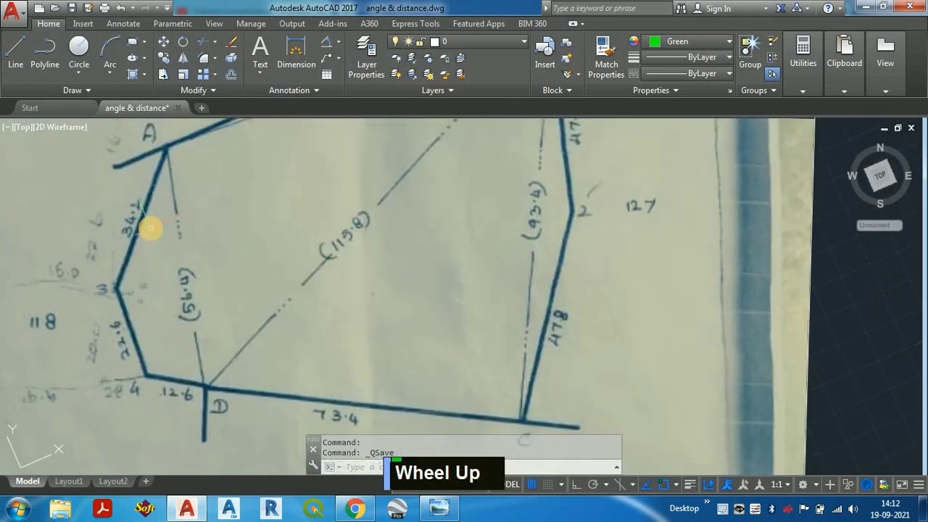
scroll(209, 200, down, 4)
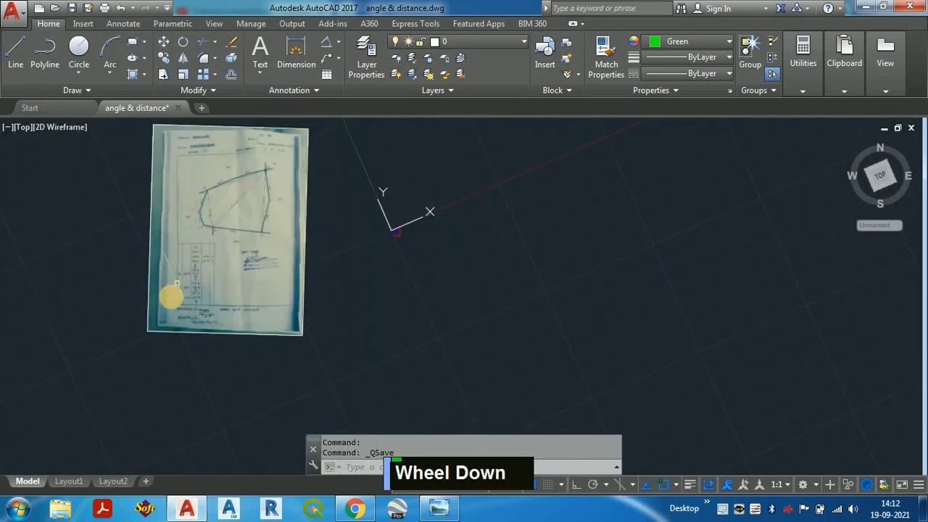
scroll(172, 295, up, 4)
scroll(242, 255, down, 1)
scroll(261, 214, up, 2)
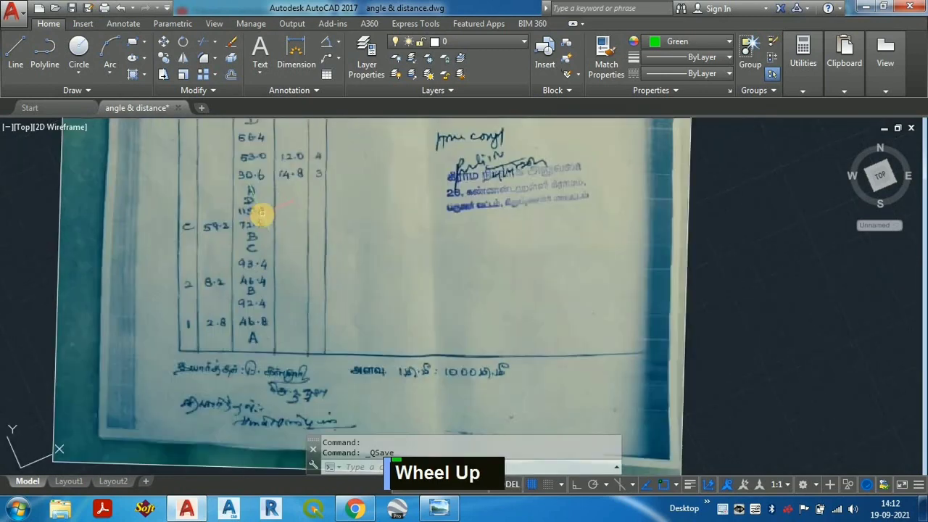
scroll(245, 261, down, 2)
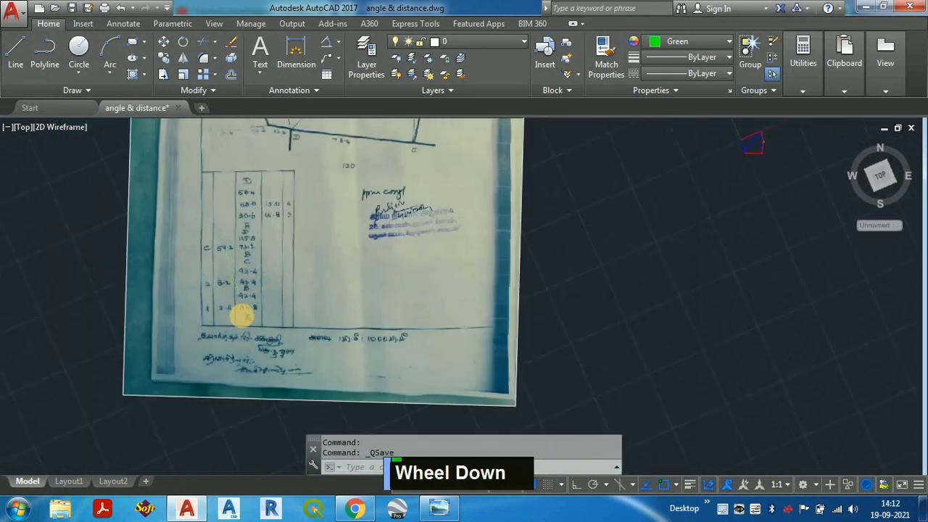
scroll(242, 315, down, 2)
scroll(556, 190, up, 4)
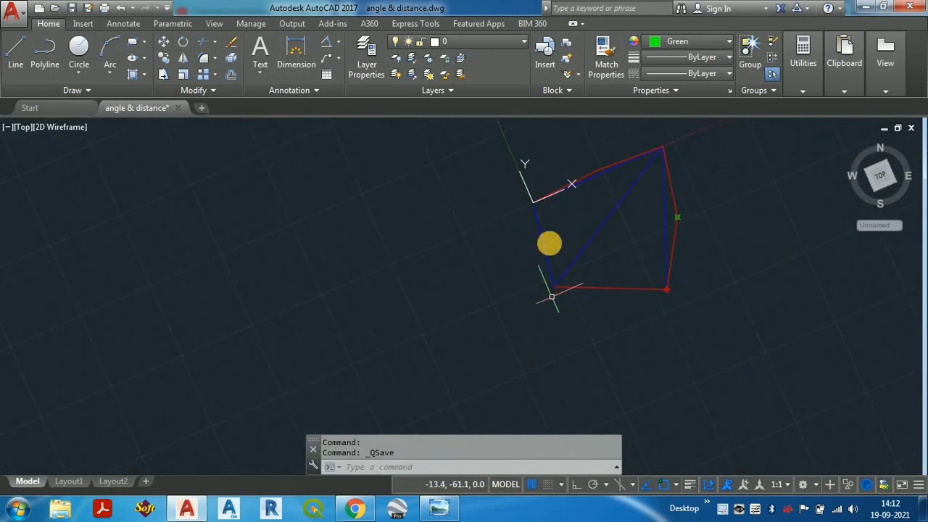
- Explode the blue polyline through corners B, A and D
click(542, 244)
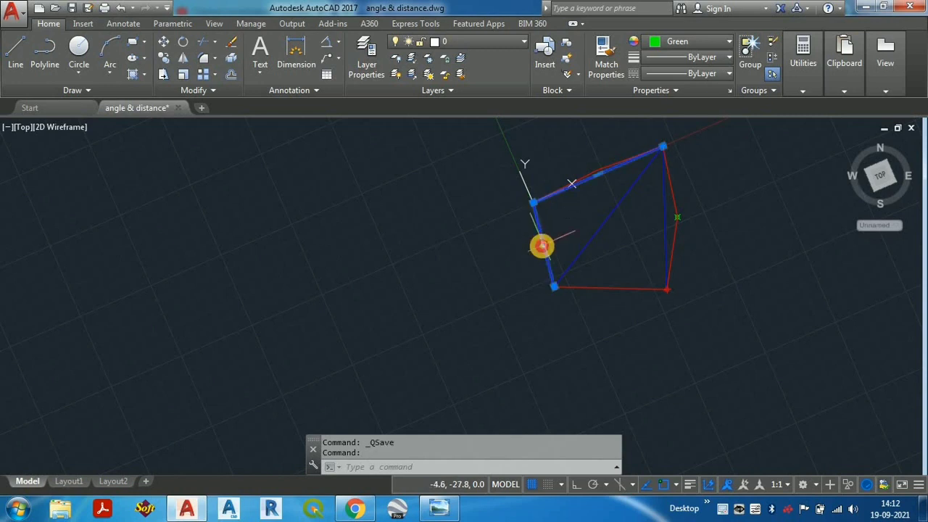
text(x)
key(Return)
- Set the UCS with its origin at corner A, its X-axis toward corner D and its Y-axis pointing outside the plot
text(U)
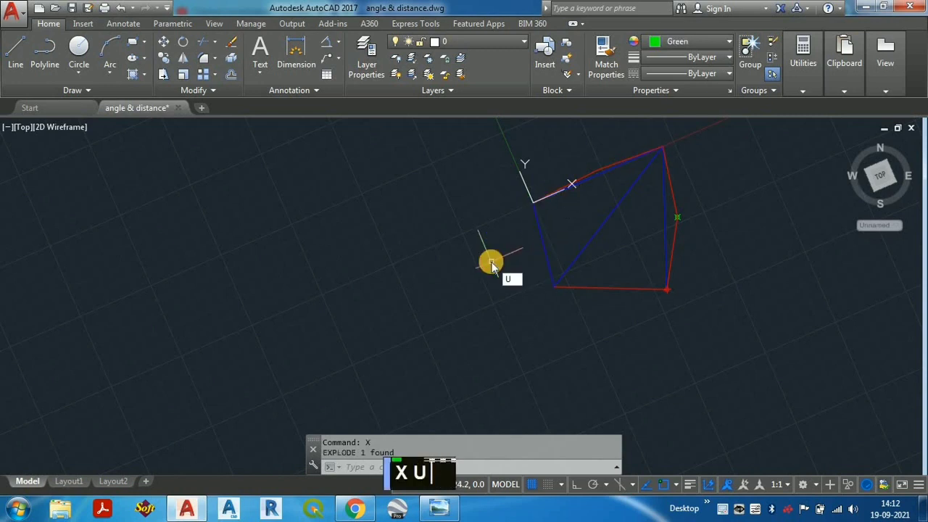
text(CS)
key(Return)
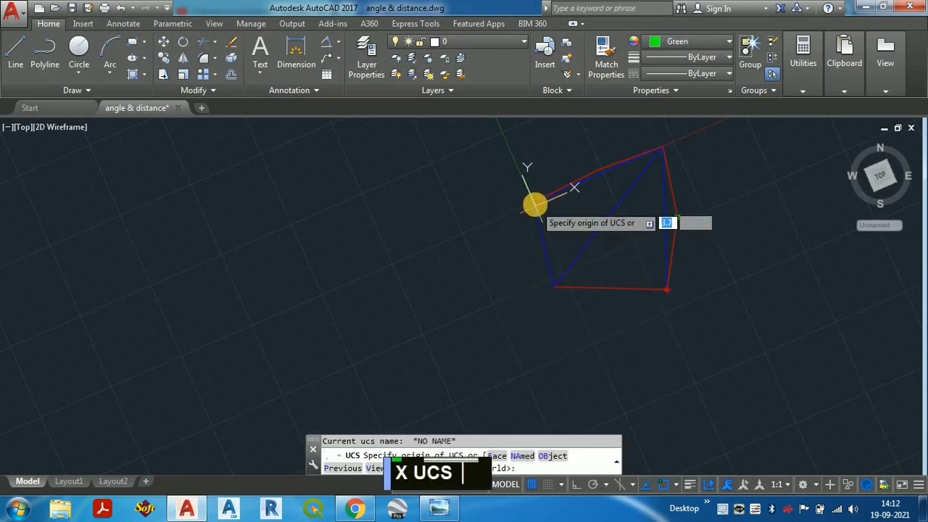
scroll(534, 204, up, 4)
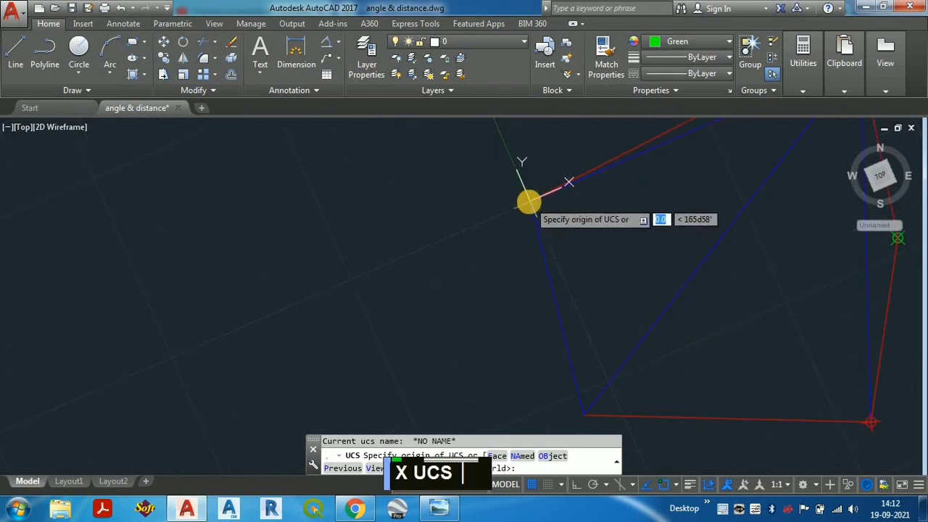
click(528, 202)
scroll(530, 155, down, 3)
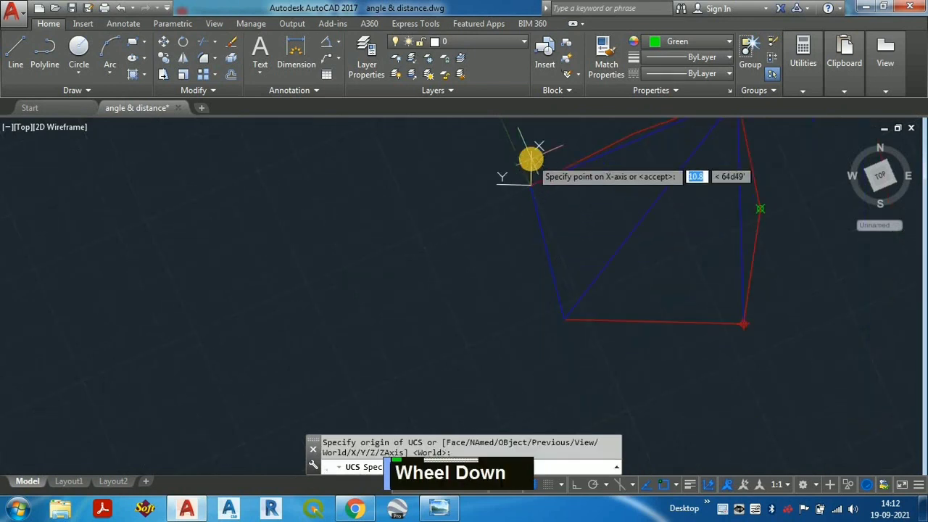
click(564, 320)
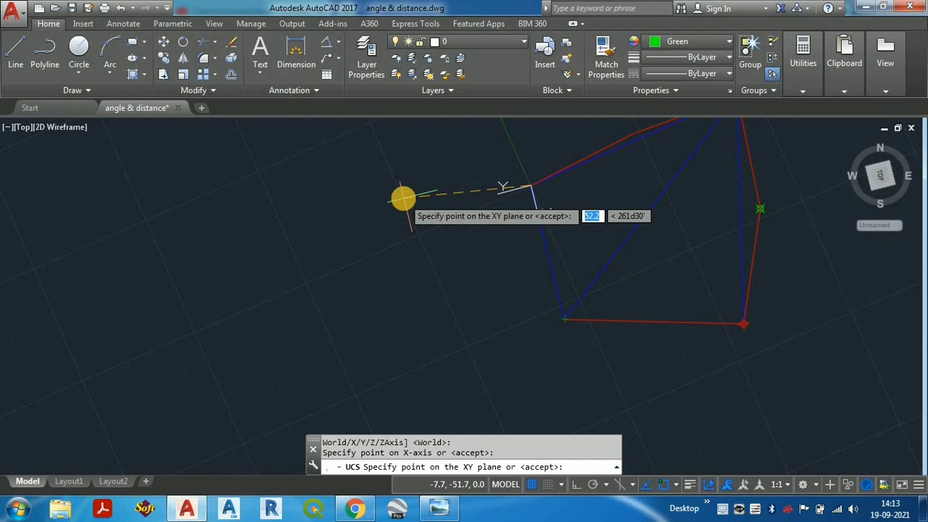
click(404, 198)
scroll(464, 242, down, 3)
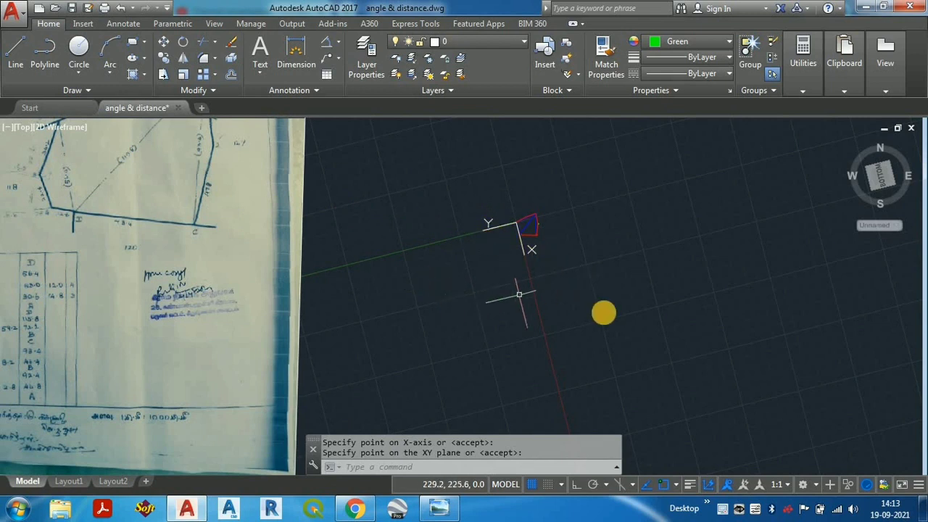
- Plot boundary point 3 of side AD at coordinates 30.6,14.8 in the current UCS
scroll(603, 312, down, 3)
scroll(512, 273, up, 2)
key(Escape)
text(po)
key(Return)
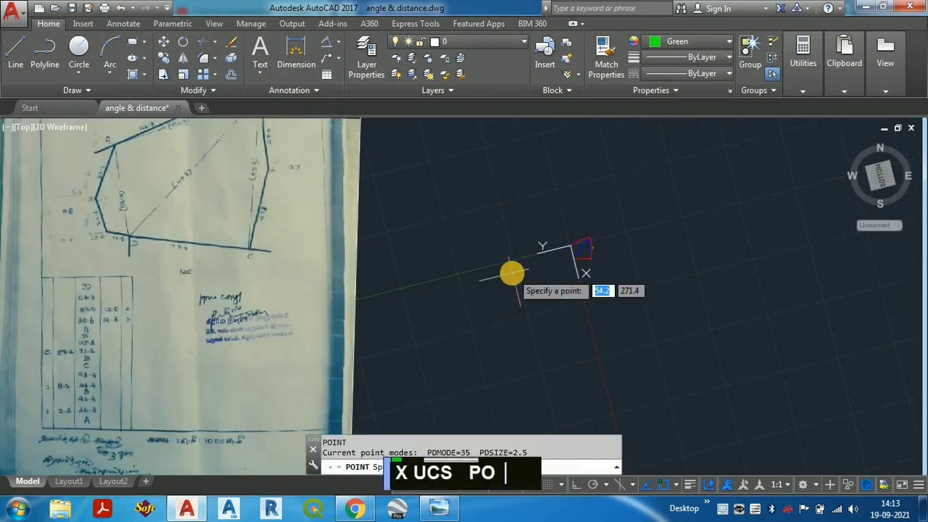
scroll(94, 349, up, 2)
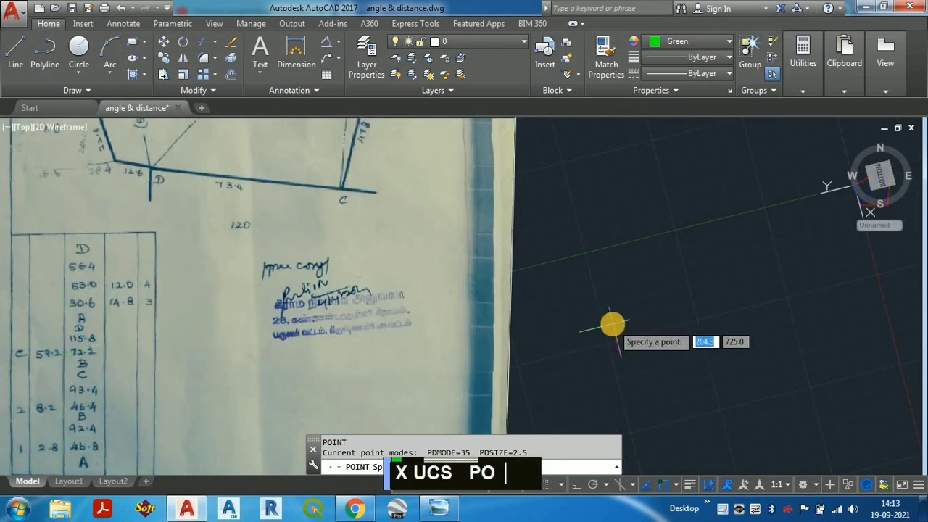
text(30.6,)
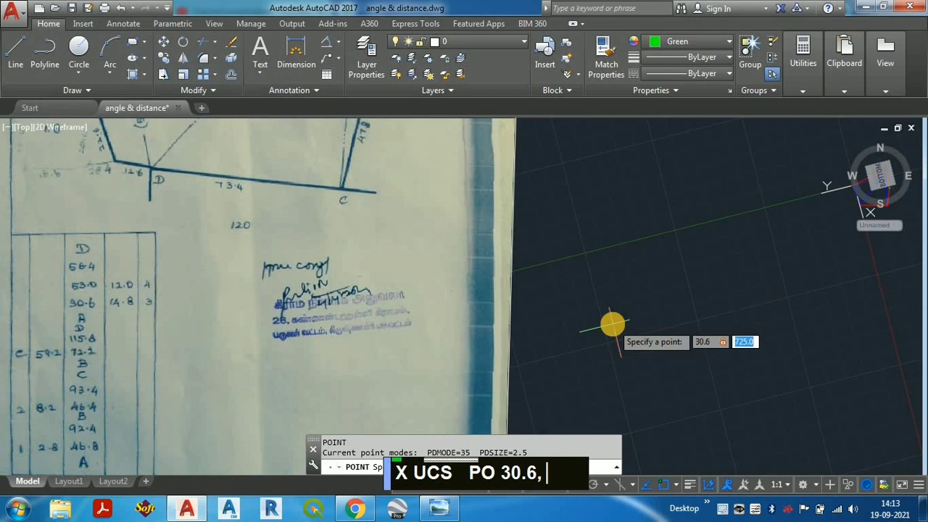
text(14.)
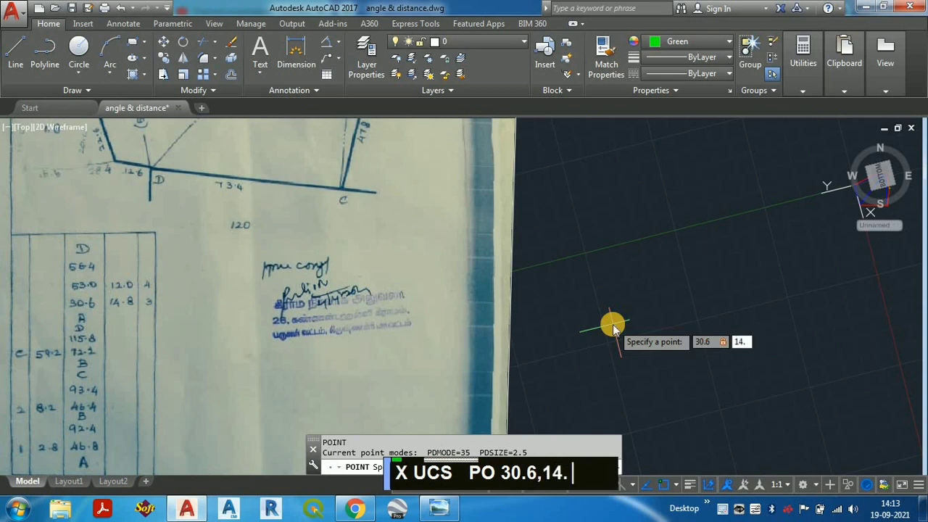
text(8)
key(Return)
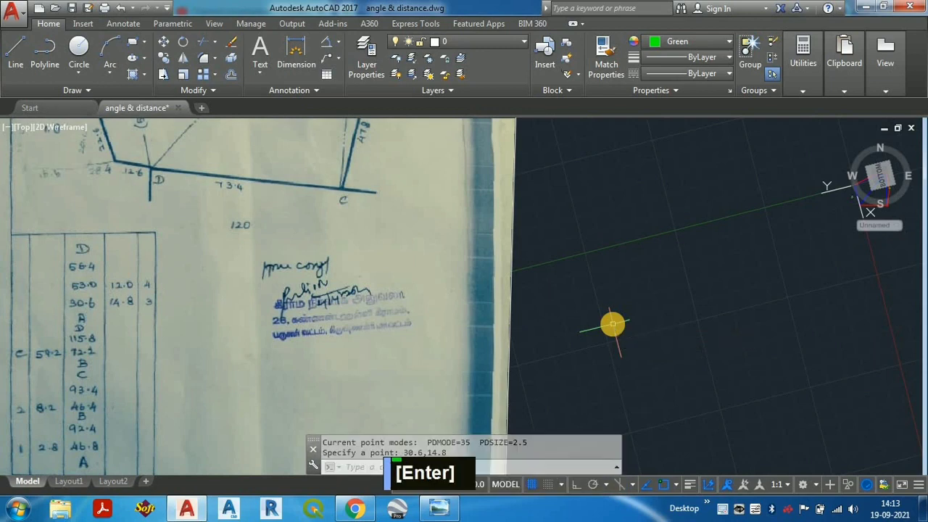
scroll(856, 182, up, 2)
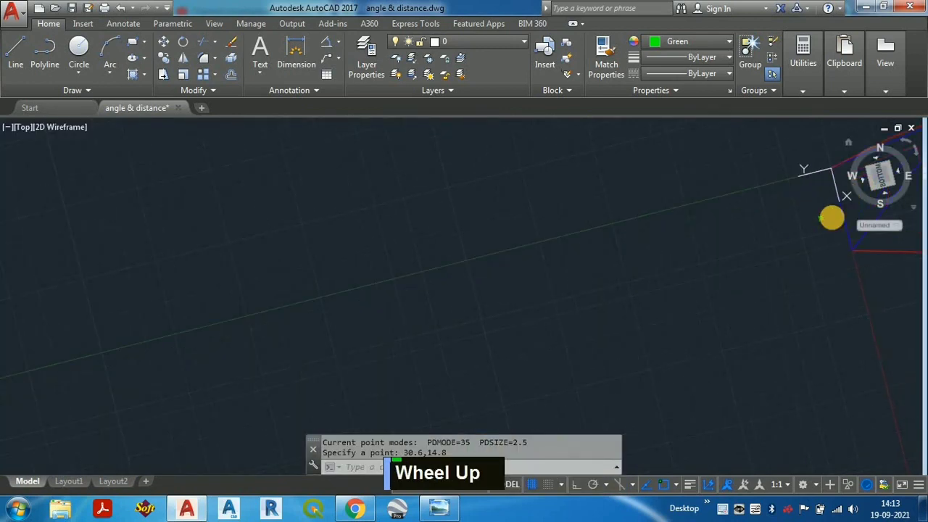
- Plot boundary point 4 of side AD at coordinates 53,12, taken from the measurement table
scroll(762, 239, down, 2)
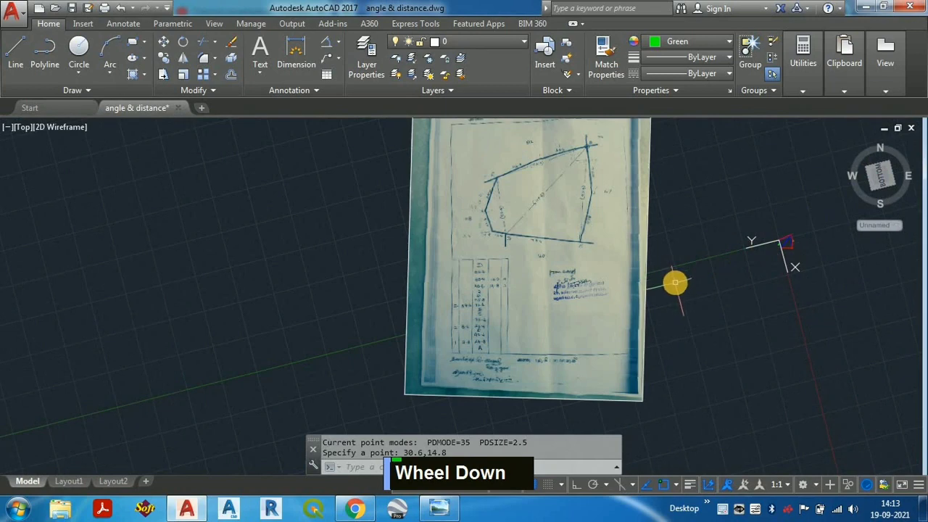
scroll(691, 282, up, 2)
scroll(688, 292, up, 2)
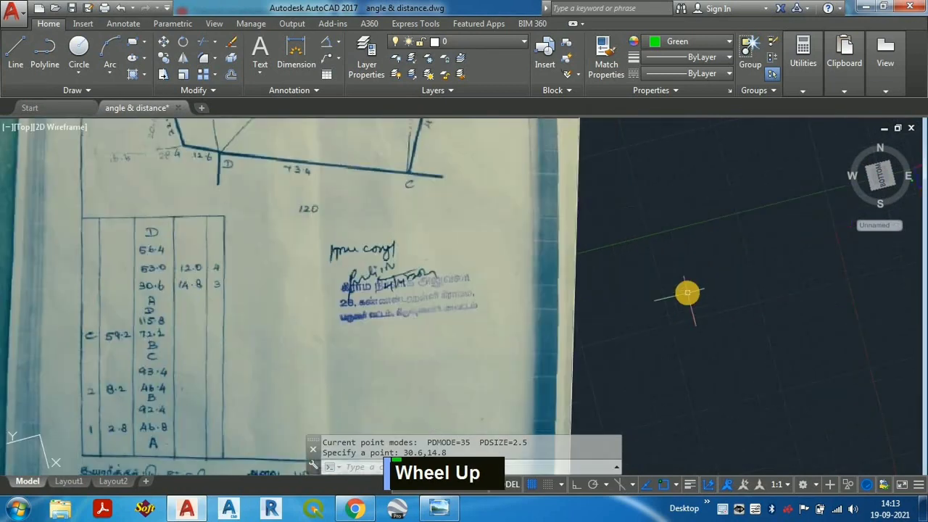
text(PO)
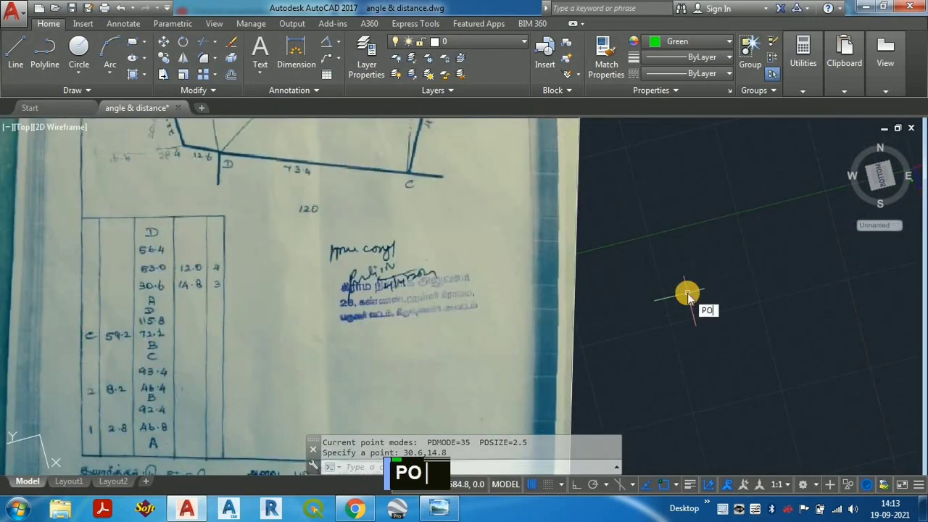
key(Return)
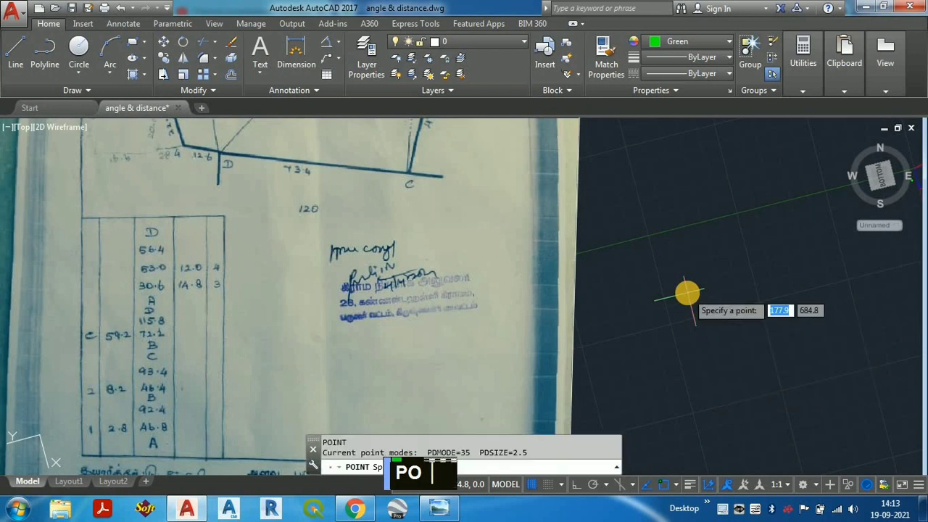
text(53)
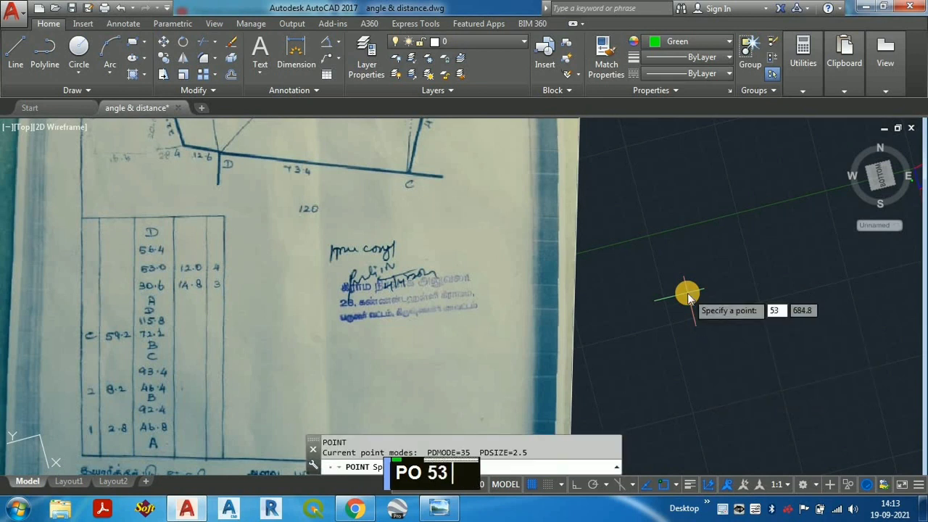
key(Tab)
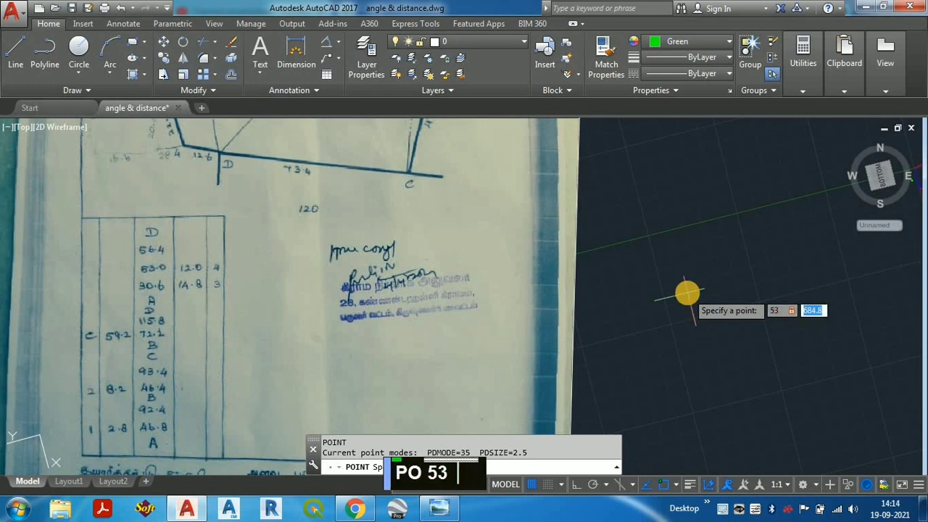
text(12)
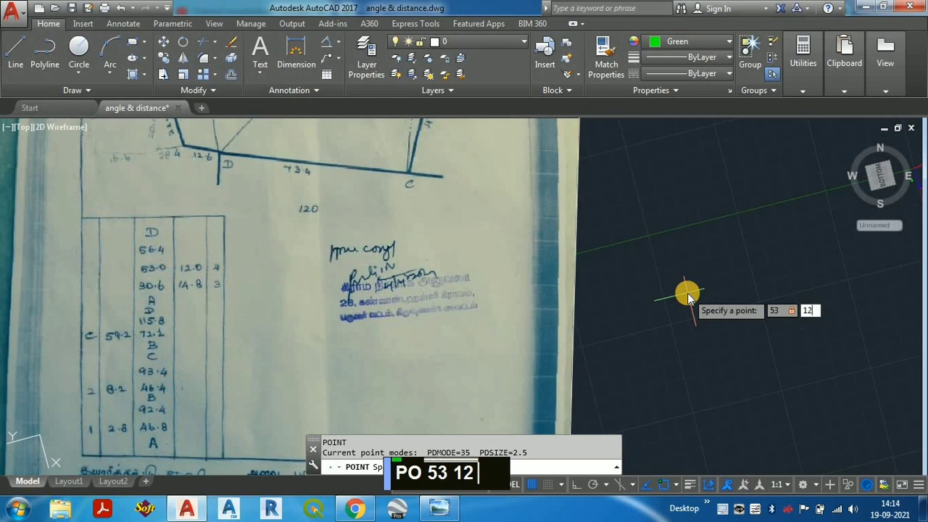
key(Return)
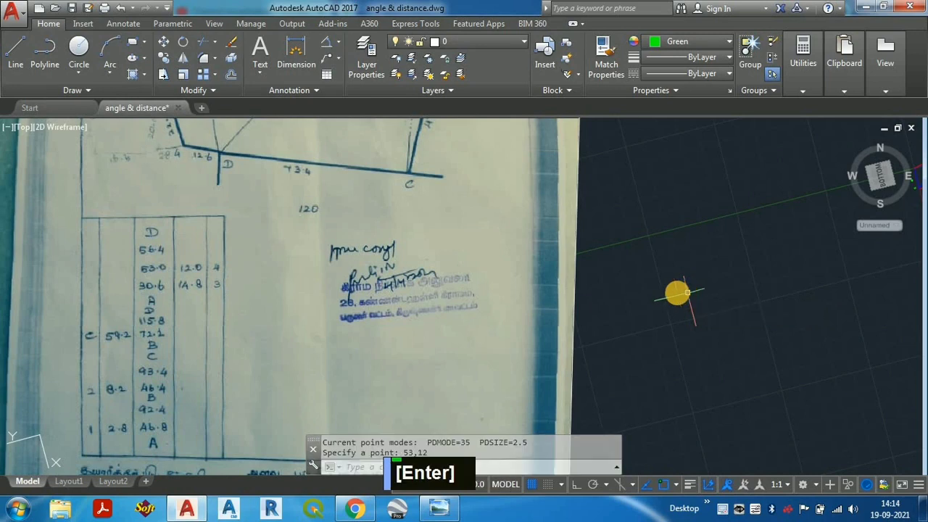
- Draw a boundary polyline from corner A through points 3 and 4 to corner D
scroll(677, 292, down, 5)
scroll(670, 265, up, 8)
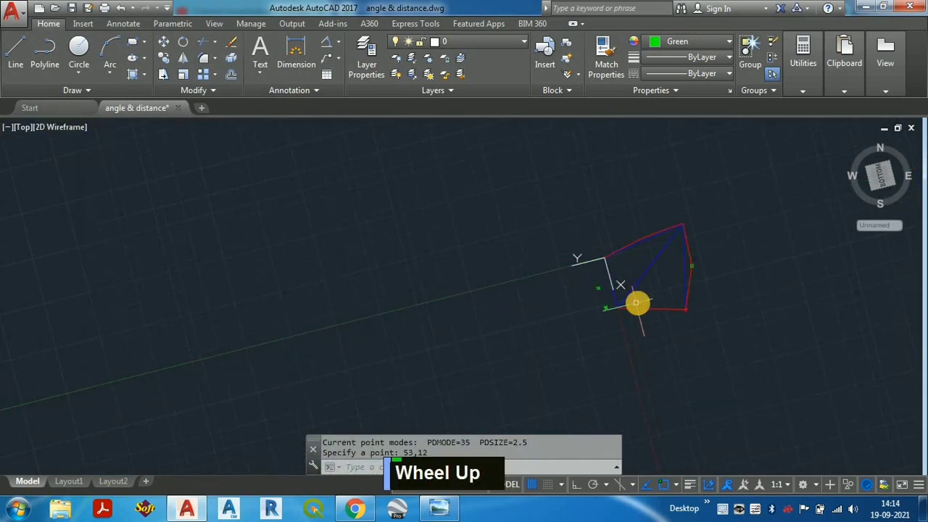
text(PL)
key(Return)
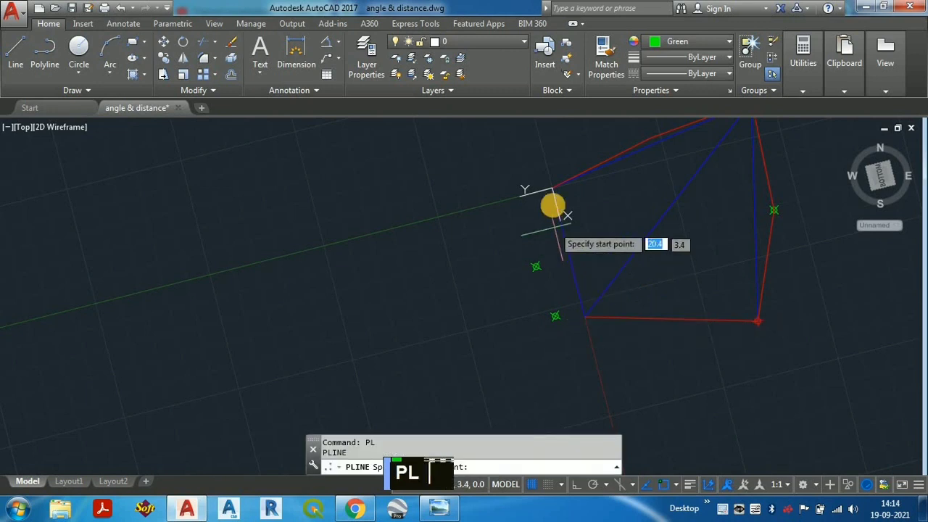
click(551, 185)
scroll(537, 251, up, 4)
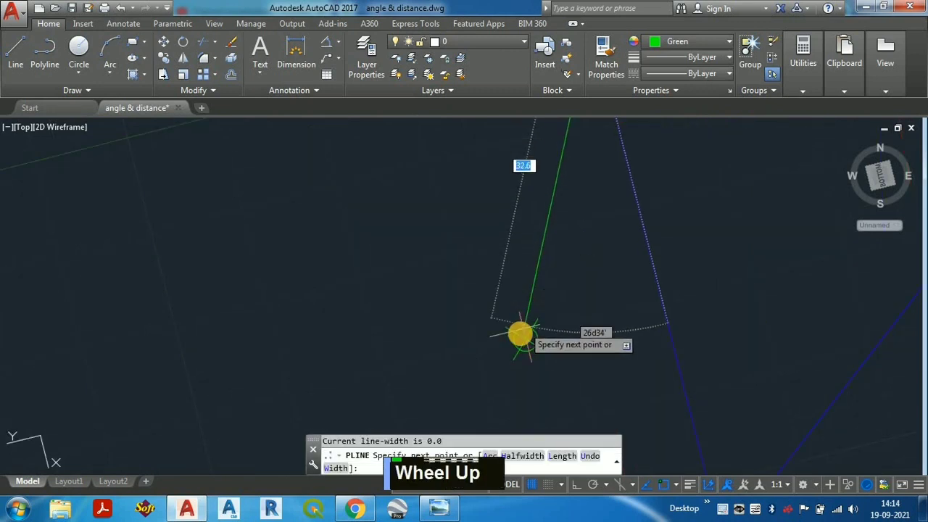
click(522, 338)
scroll(501, 253, down, 2)
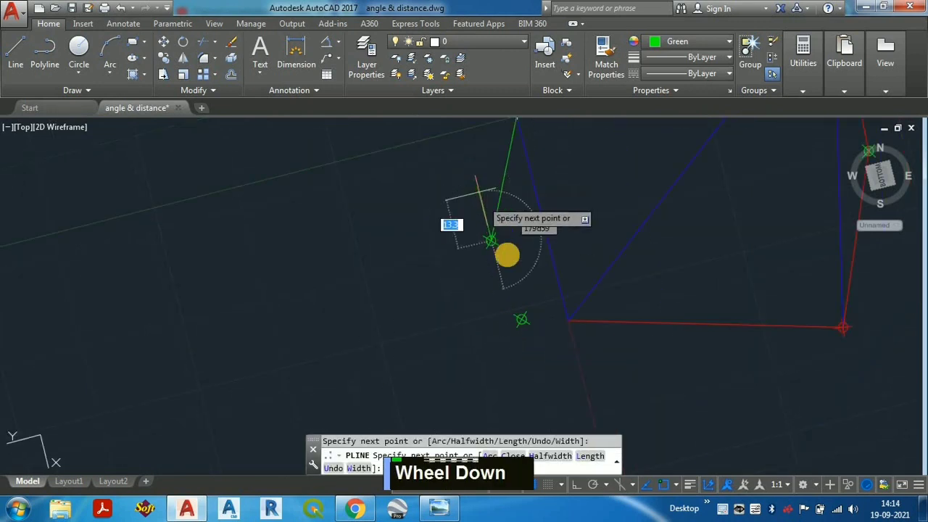
scroll(511, 283, up, 2)
scroll(521, 326, up, 2)
click(526, 339)
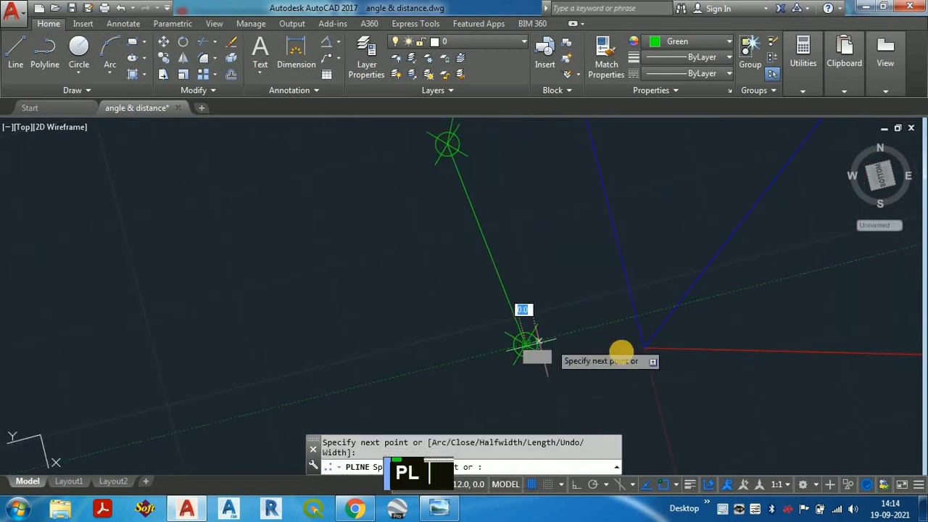
scroll(641, 353, up, 2)
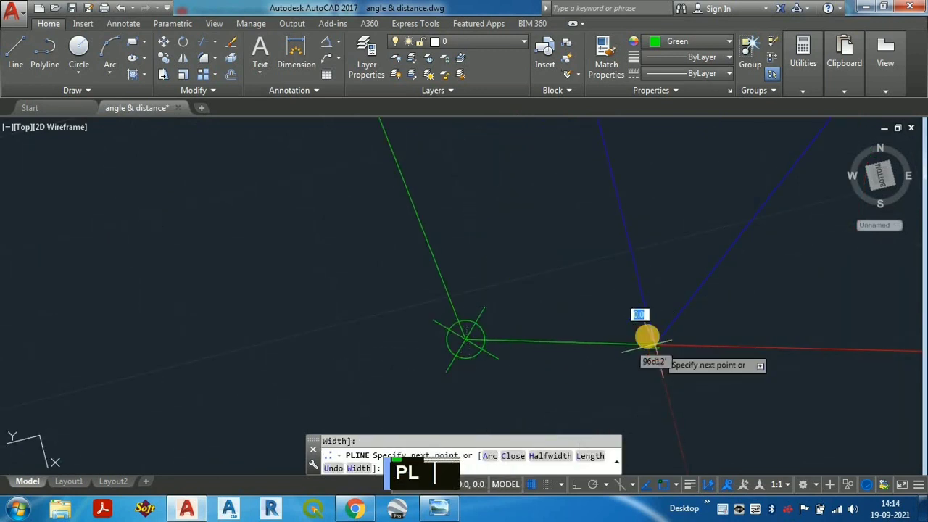
key(Escape)
- Match the red C-to-D boundary line's properties onto the green polyline from A to D, and save the drawing
scroll(526, 314, down, 3)
scroll(551, 322, down, 2)
scroll(574, 335, up, 3)
text(MA)
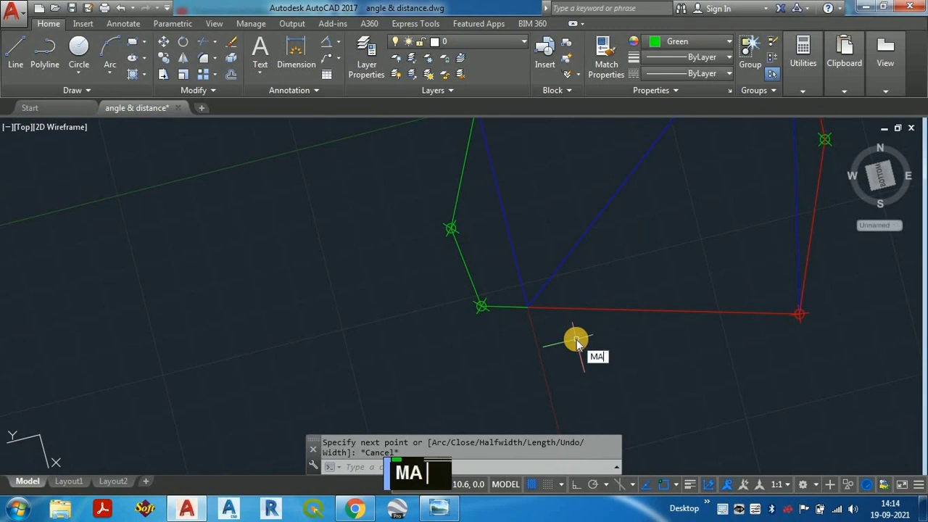
key(Return)
click(578, 309)
click(473, 288)
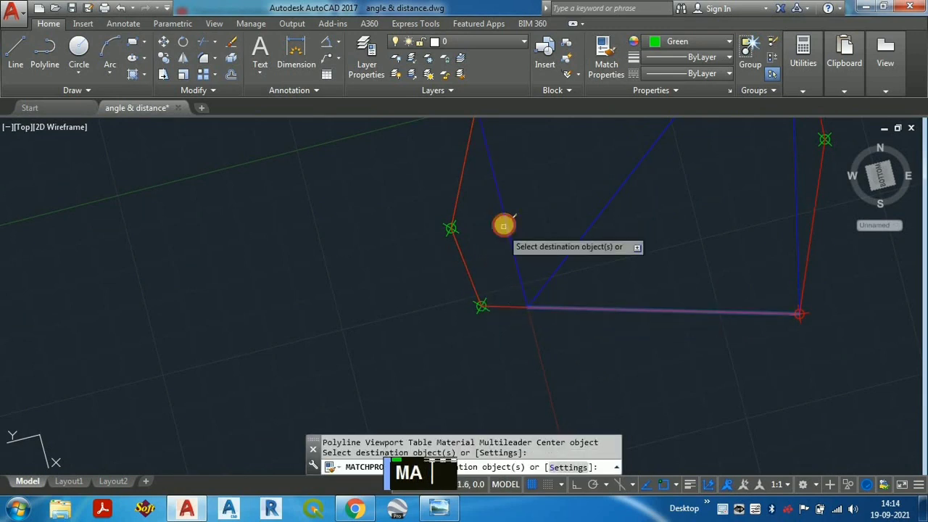
key(Escape)
scroll(491, 278, down, 2)
scroll(522, 217, down, 3)
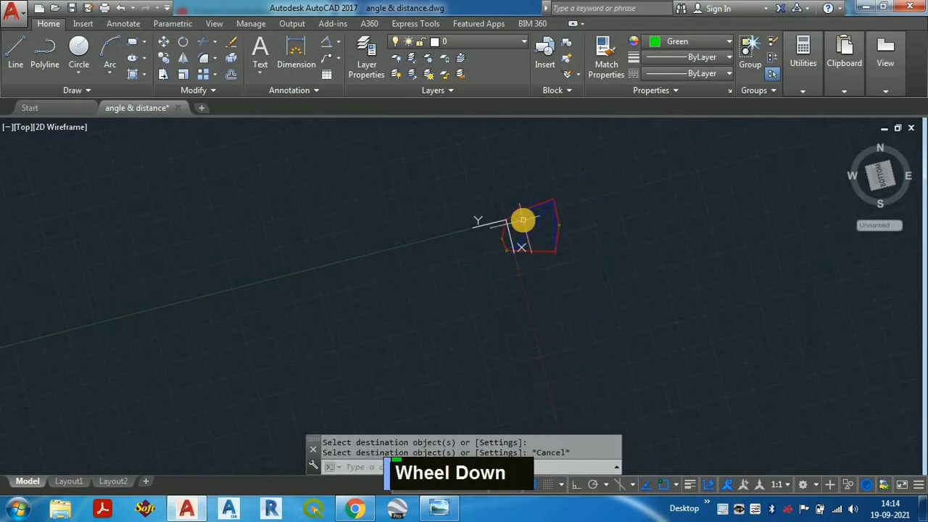
scroll(558, 213, up, 3)
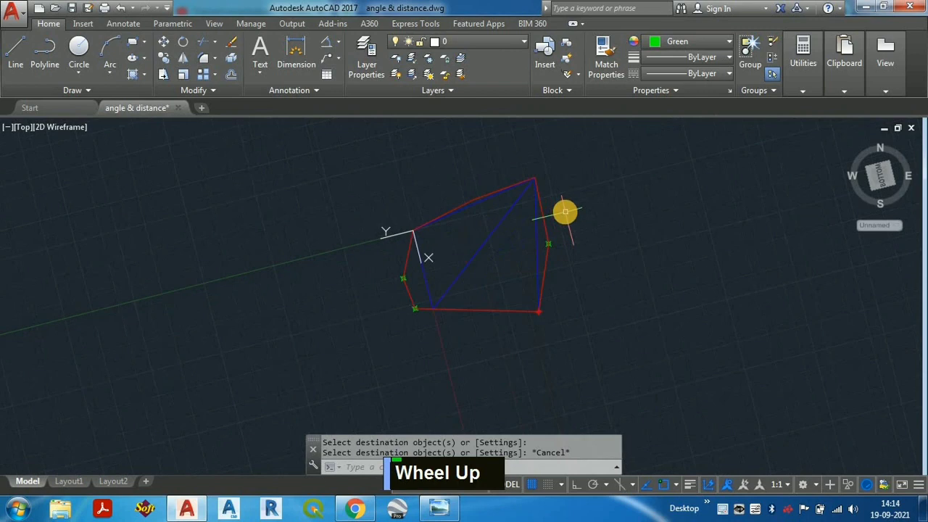
click(11, 10)
click(29, 142)
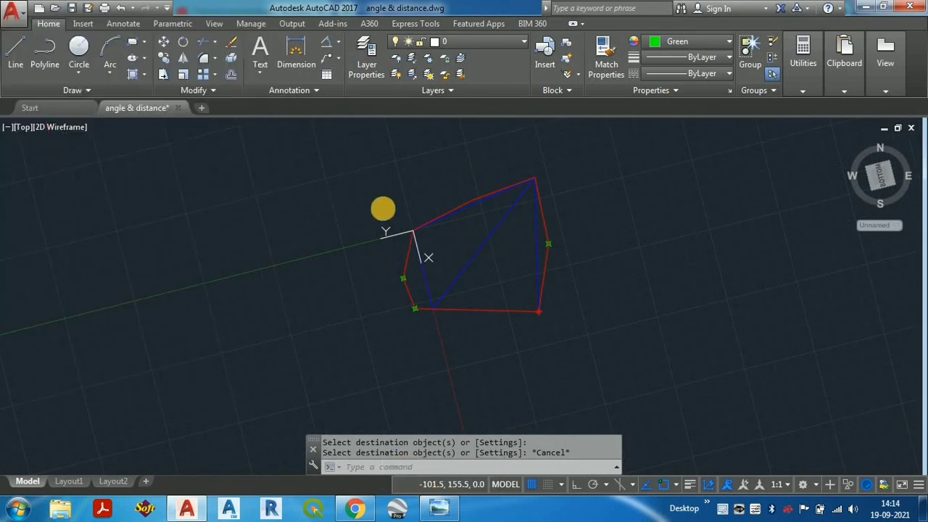
scroll(496, 226, up, 2)
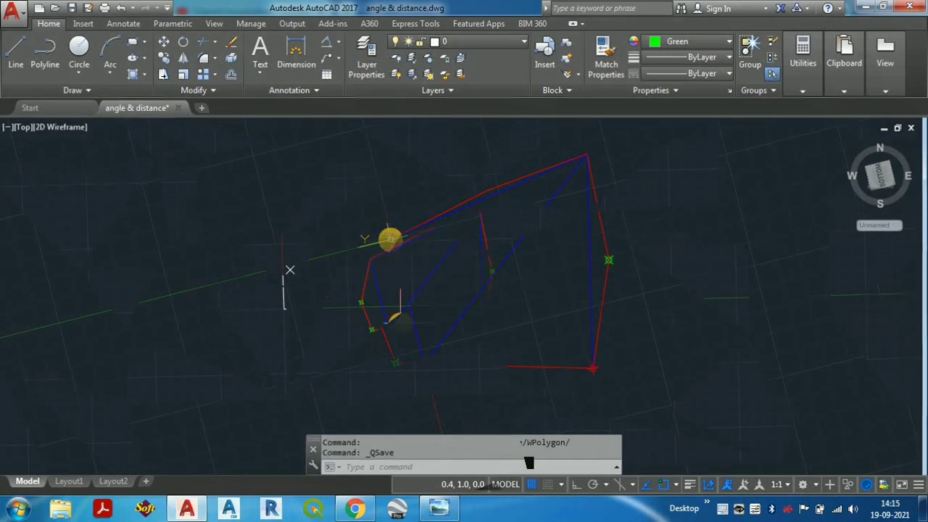
scroll(401, 326, up, 2)
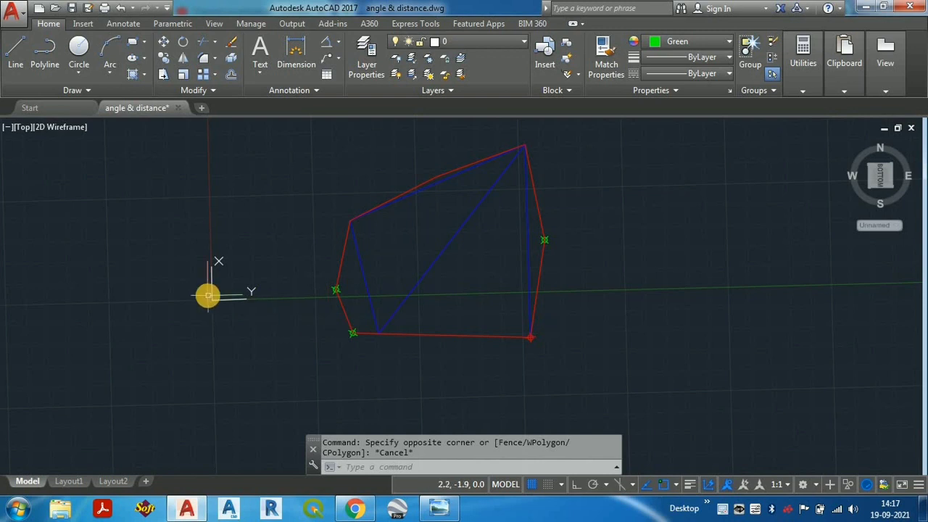
scroll(208, 295, up, 5)
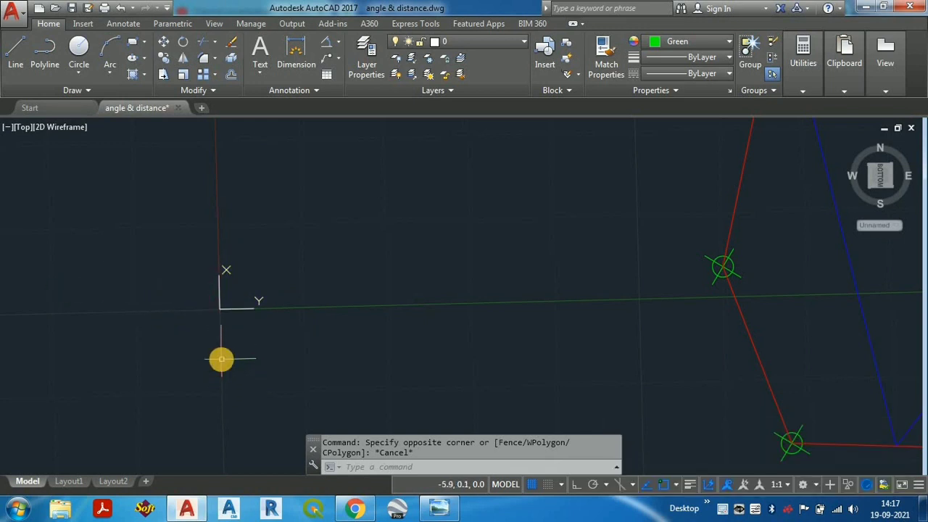
scroll(218, 355, down, 5)
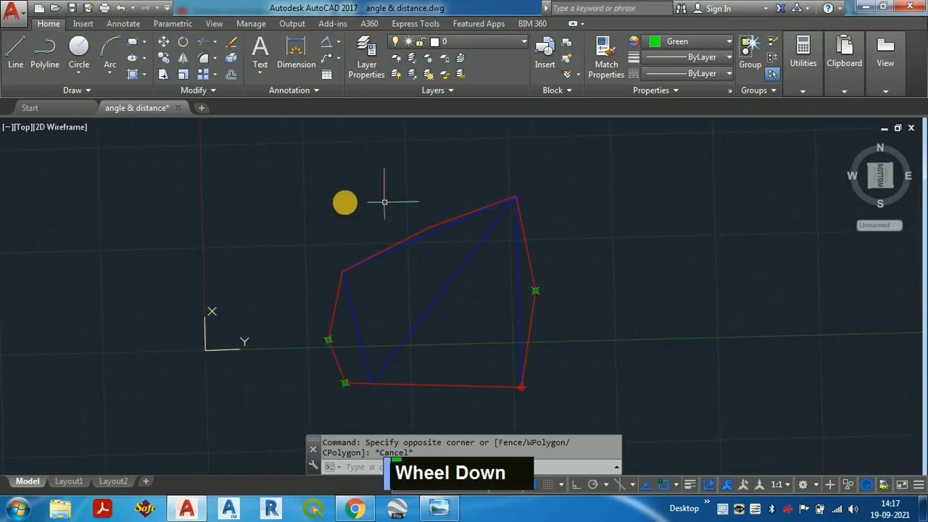
scroll(396, 293, down, 2)
scroll(396, 293, up, 2)
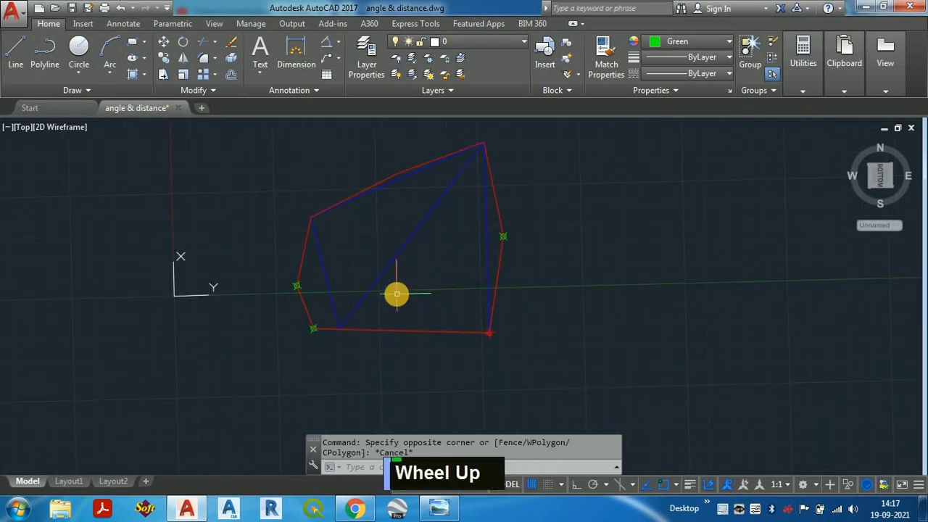